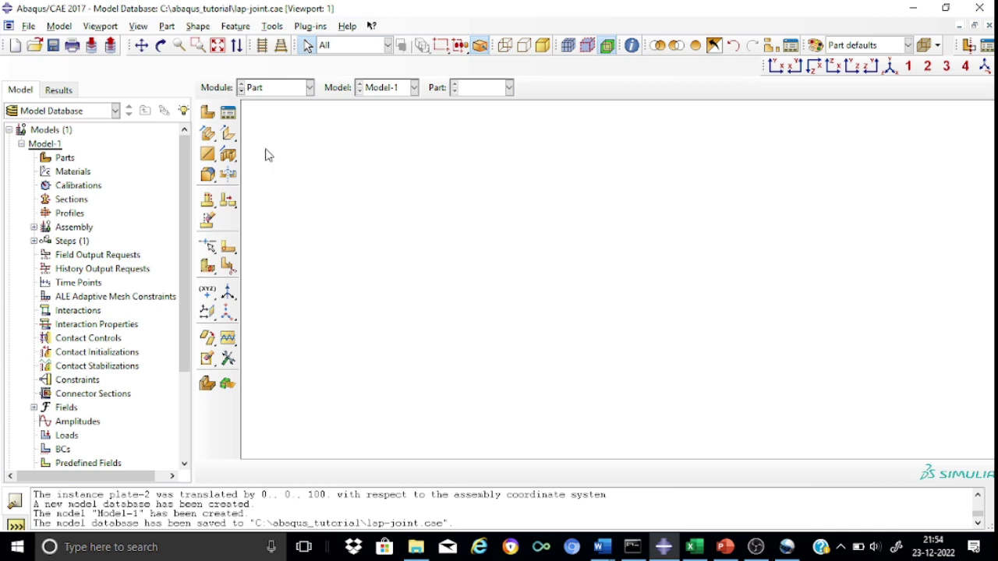
Step: Create a 3D deformable solid extrusion part named plate with an approximate size of 500
{"action": "left_click", "coordinate": [209, 117]}
{"action": "left_click", "coordinate": [410, 121]}
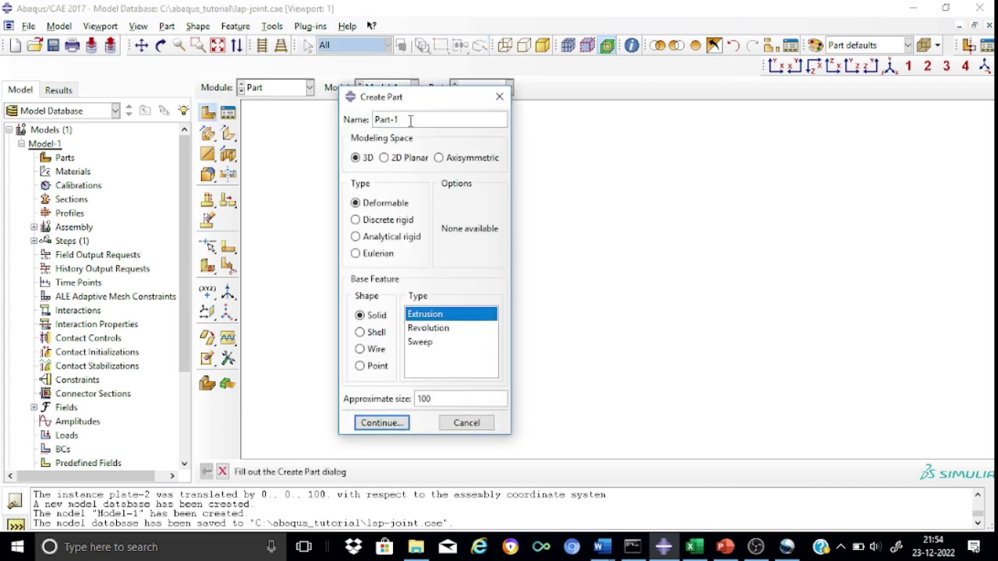
{"action": "key", "text": "BackSpace"}
{"action": "key", "text": "BackSpace"}
{"action": "key", "text": "BackSpace"}
{"action": "key", "text": "BackSpace"}
{"action": "key", "text": "BackSpace"}
{"action": "key", "text": "BackSpace"}
{"action": "type", "text": "pla"}
{"action": "key", "text": "BackSpace"}
{"action": "key", "text": "BackSpace"}
{"action": "key", "text": "BackSpace"}
{"action": "type", "text": "500"}
{"action": "left_click", "coordinate": [398, 424]}
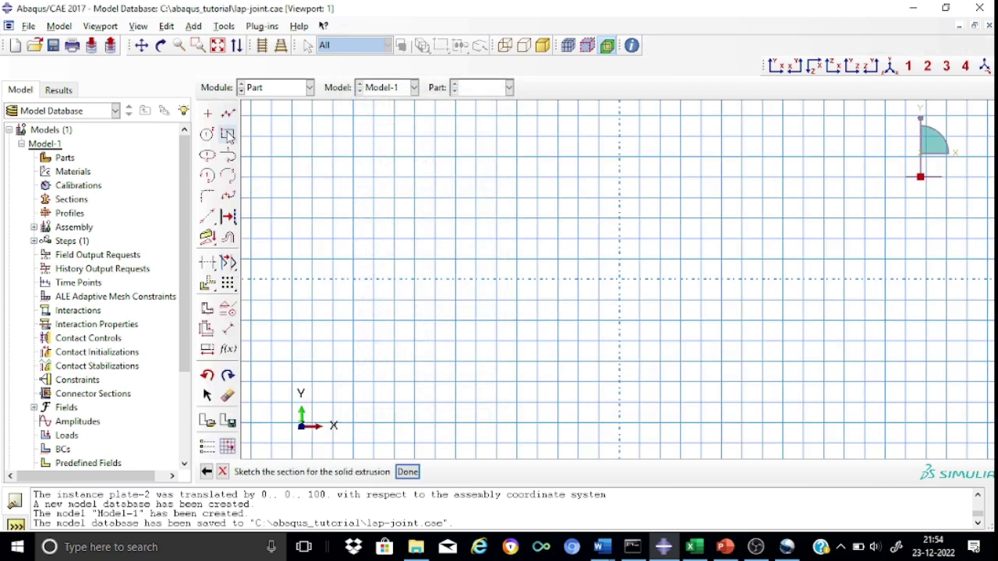
Step: Sketch a rectangle about 90 wide and 50 high with its right edge on the vertical construction axis
{"action": "left_click", "coordinate": [229, 136]}
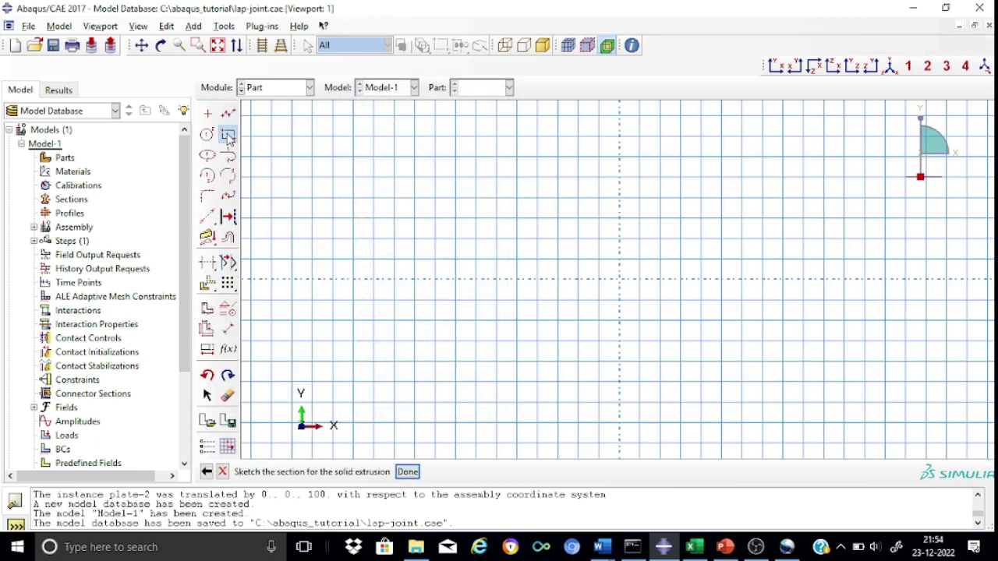
{"action": "left_click", "coordinate": [435, 218]}
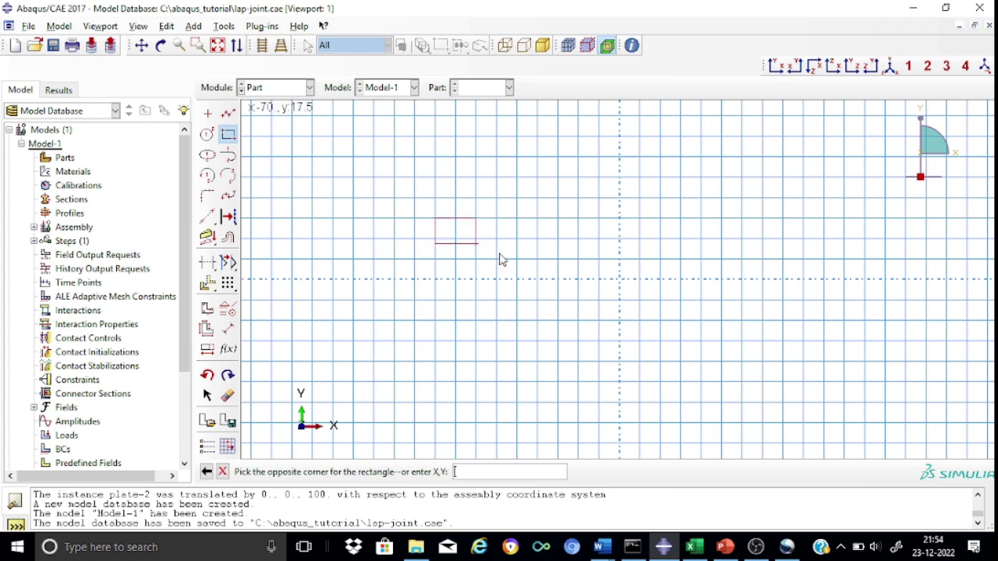
{"action": "left_click", "coordinate": [621, 321]}
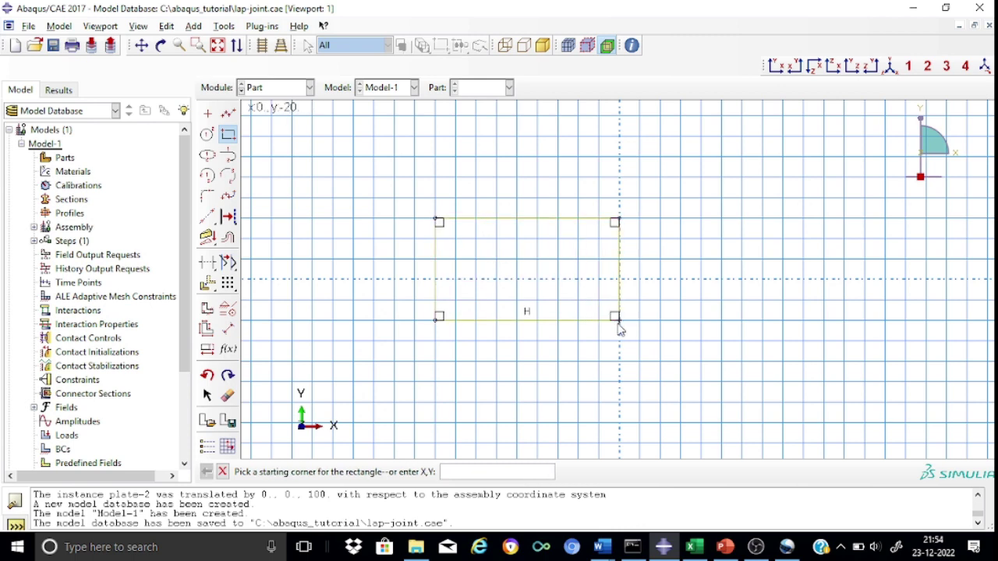
Step: Dimension the rectangle's bottom edge and set its length to 200
{"action": "left_click", "coordinate": [231, 334]}
{"action": "left_click", "coordinate": [531, 320]}
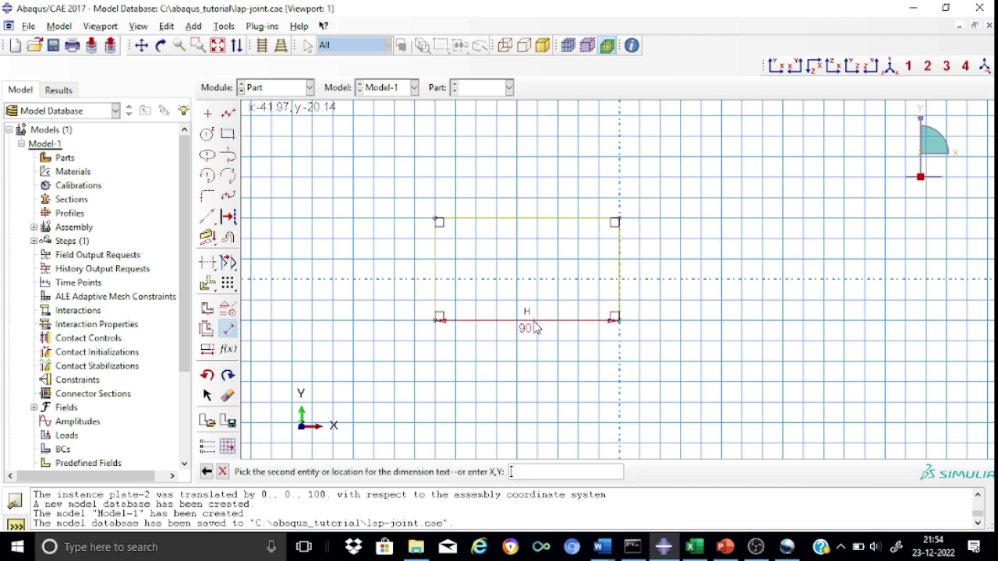
{"action": "left_click", "coordinate": [552, 408]}
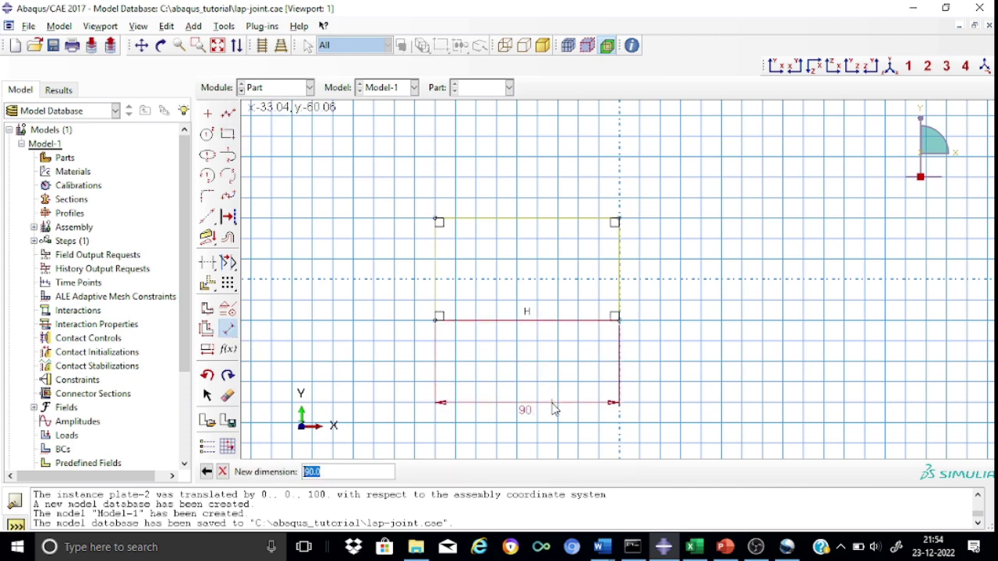
{"action": "type", "text": "200"}
{"action": "key", "text": "Return"}
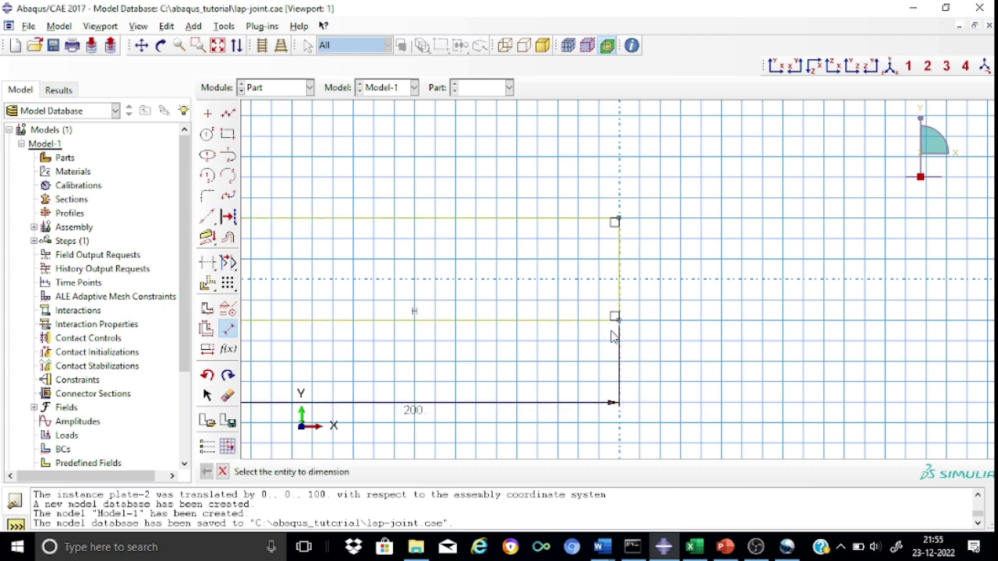
Step: Dimension the rectangle's right edge and set its height to 100
{"action": "left_click", "coordinate": [622, 287]}
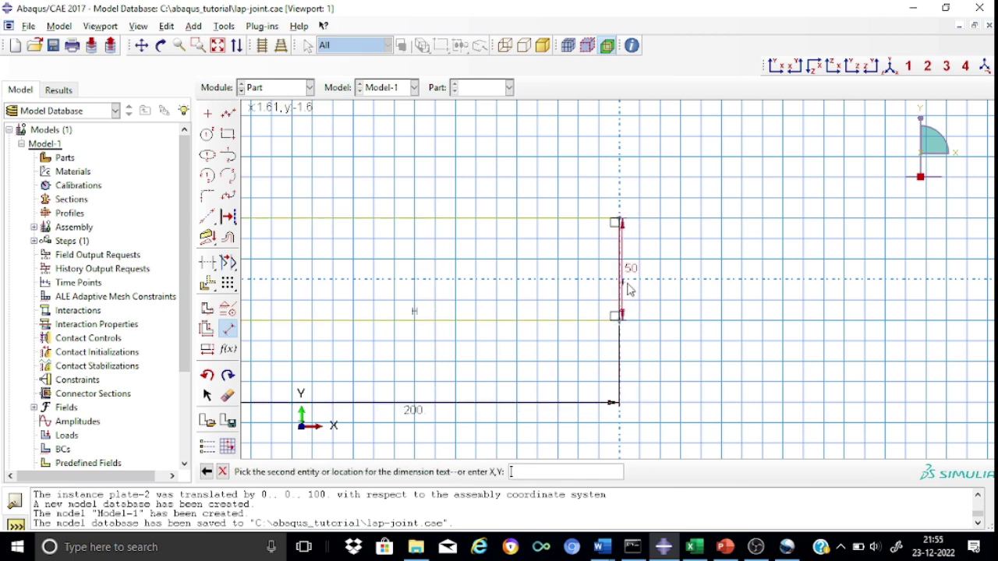
{"action": "left_click", "coordinate": [709, 295]}
{"action": "key", "text": "BackSpace"}
{"action": "type", "text": "1"}
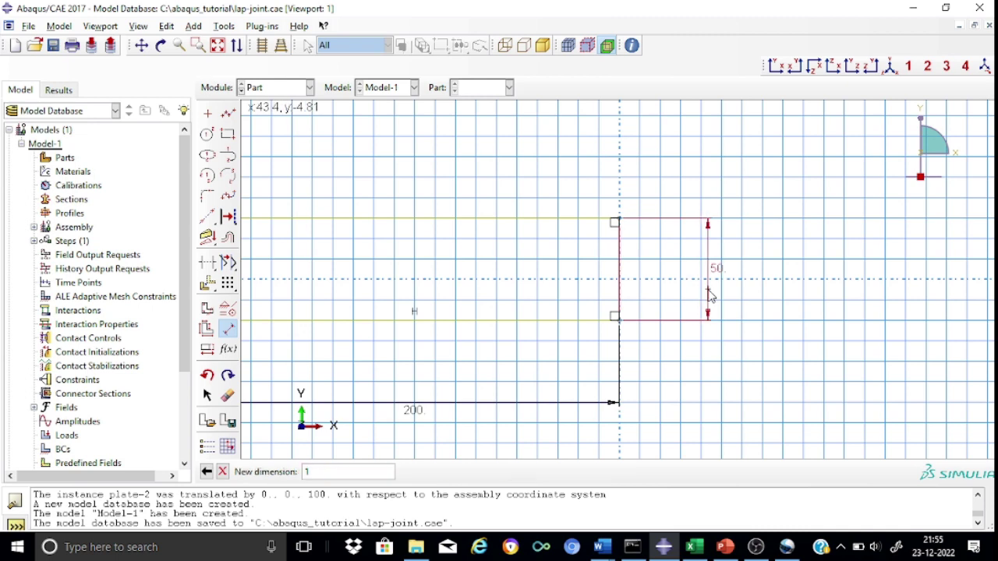
{"action": "type", "text": "00"}
{"action": "key", "text": "Return"}
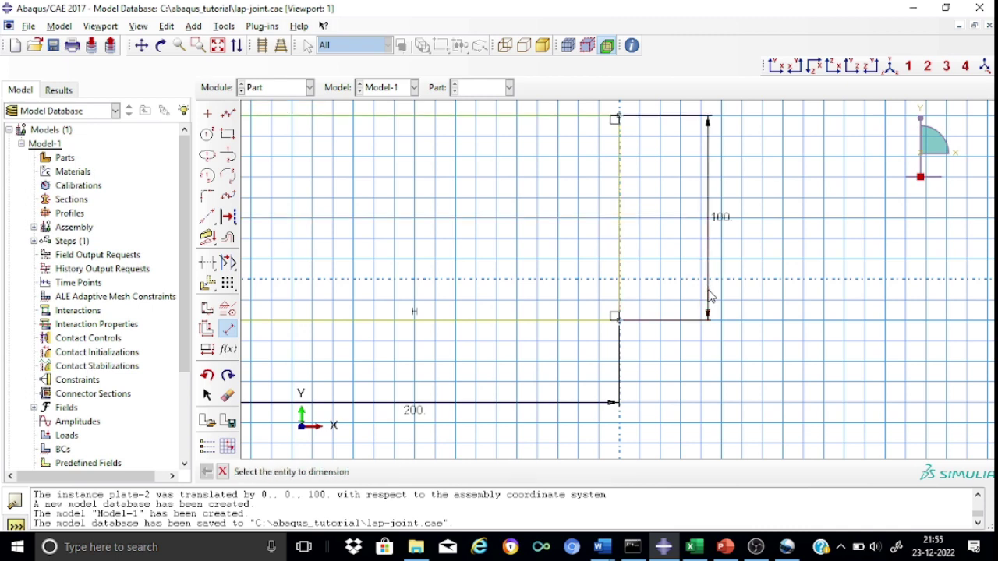
Step: Sketch a circle with a radius of about 30.5 inside the right half of the rectangle
{"action": "scroll", "coordinate": [829, 356], "scroll_direction": "down", "scroll_amount": 3}
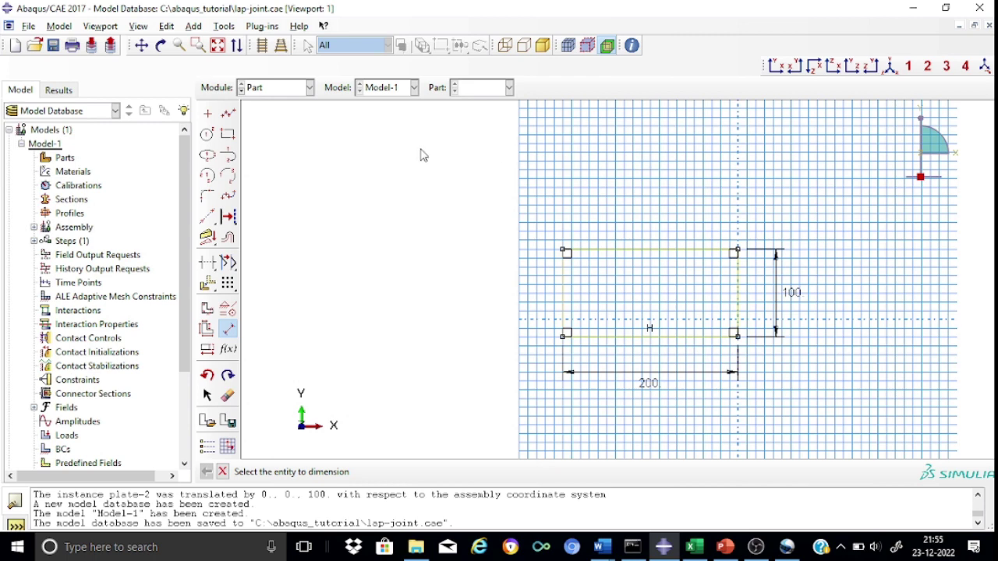
{"action": "left_click", "coordinate": [208, 137]}
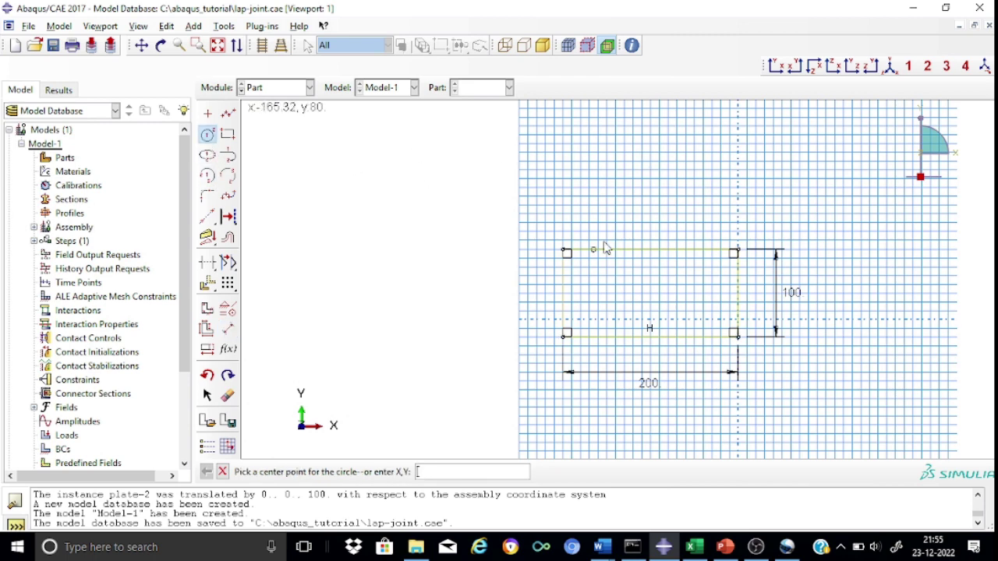
{"action": "left_click", "coordinate": [688, 292]}
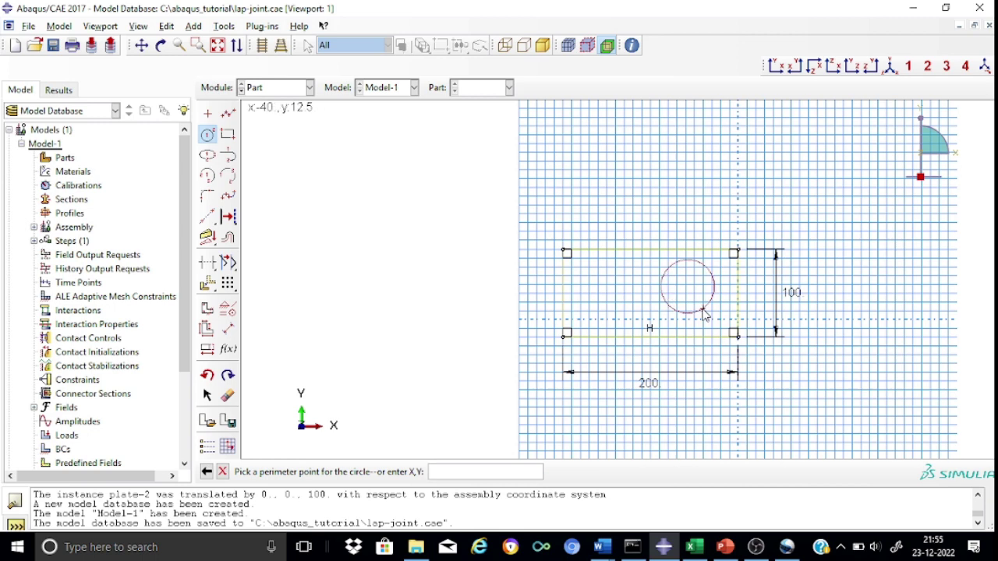
{"action": "left_click", "coordinate": [704, 312]}
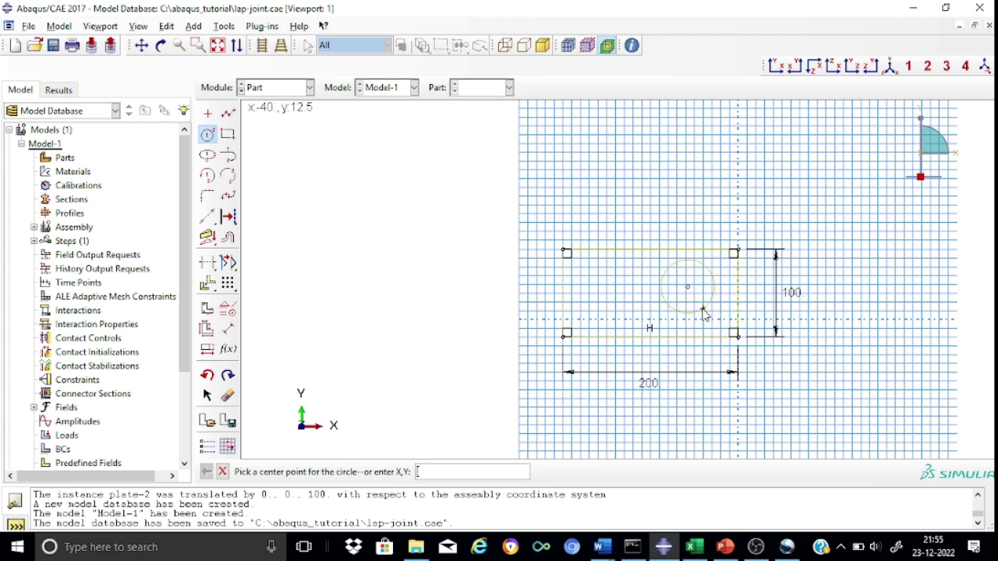
{"action": "left_click", "coordinate": [222, 473]}
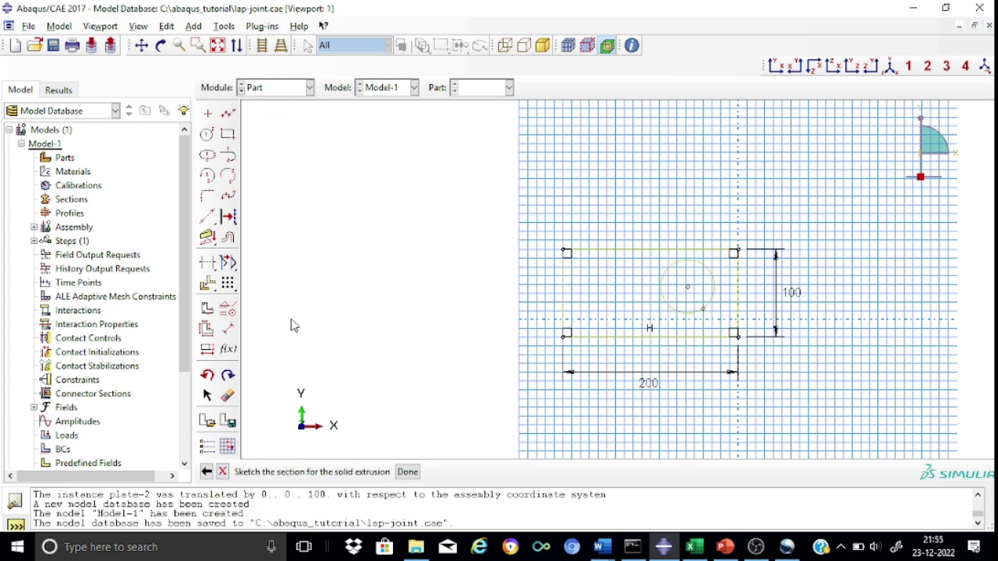
Step: Dimension the circle and set its radius to 12
{"action": "left_click", "coordinate": [228, 328]}
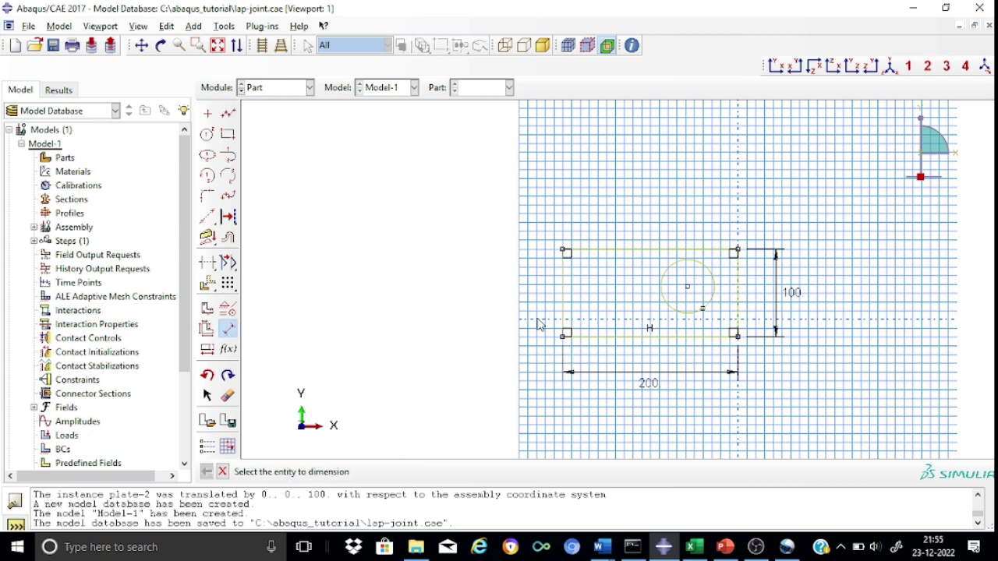
{"action": "left_click", "coordinate": [669, 271]}
{"action": "left_click", "coordinate": [632, 207]}
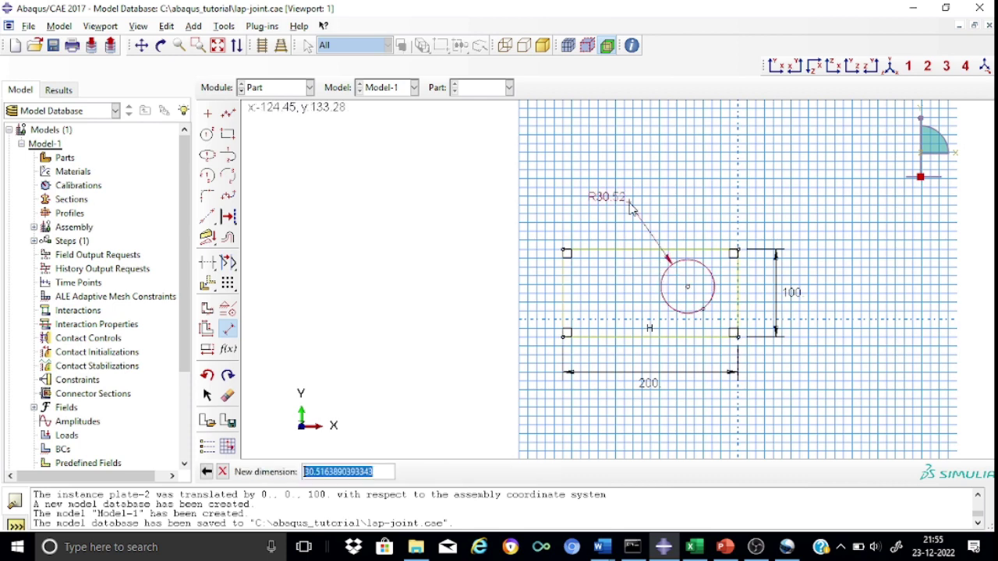
{"action": "key", "text": "BackSpace"}
{"action": "type", "text": "12"}
{"action": "key", "text": "Return"}
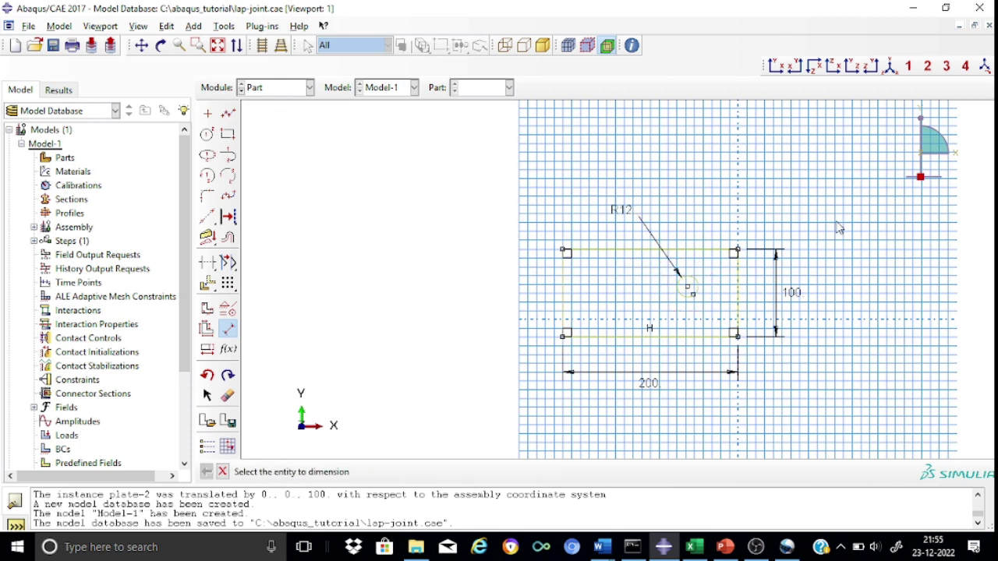
Step: Dimension the circle's center from the rectangle's right edge and set the horizontal distance to 50
{"action": "scroll", "coordinate": [846, 290], "scroll_direction": "up", "scroll_amount": 2}
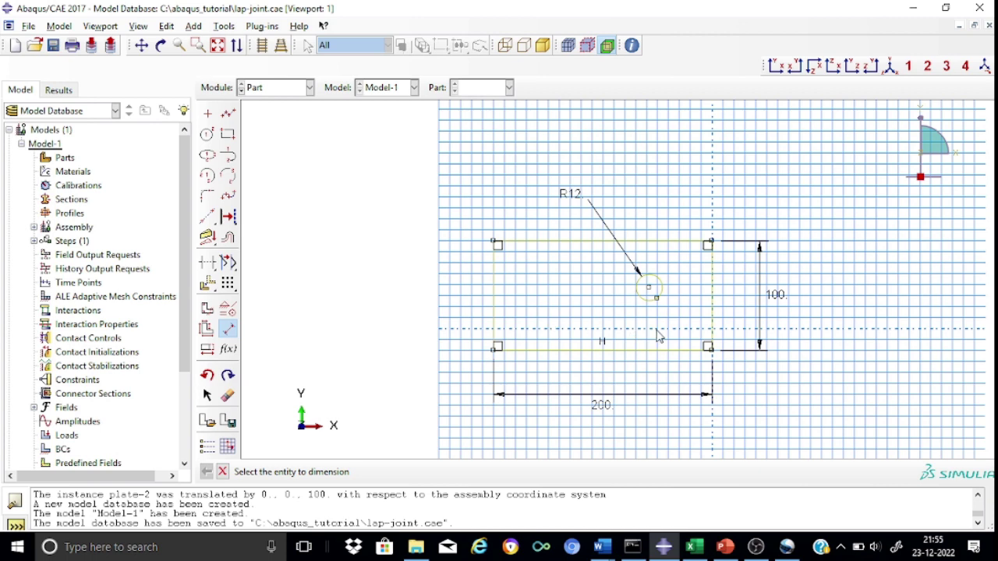
{"action": "left_click", "coordinate": [651, 292]}
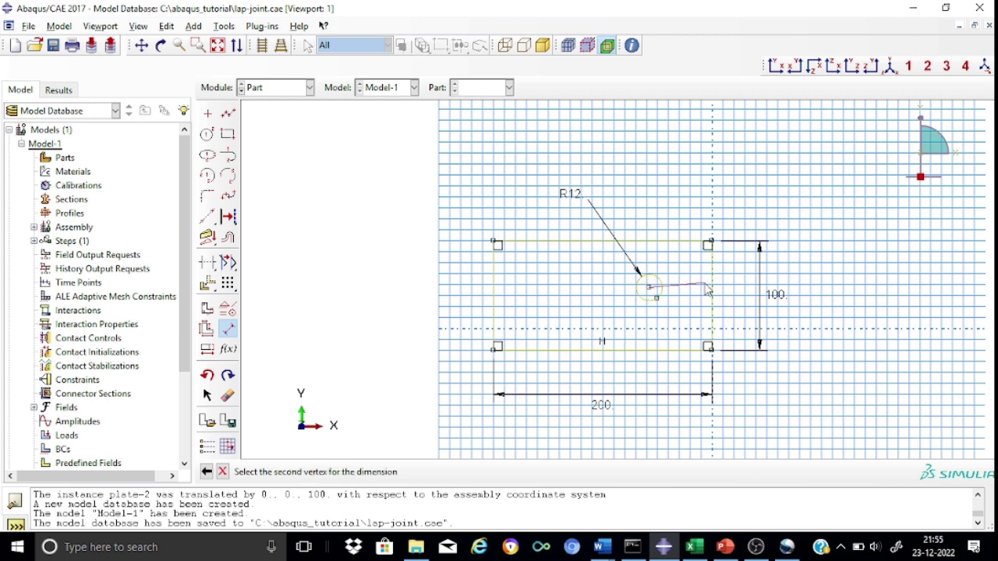
{"action": "left_click", "coordinate": [711, 290]}
{"action": "left_click", "coordinate": [703, 152]}
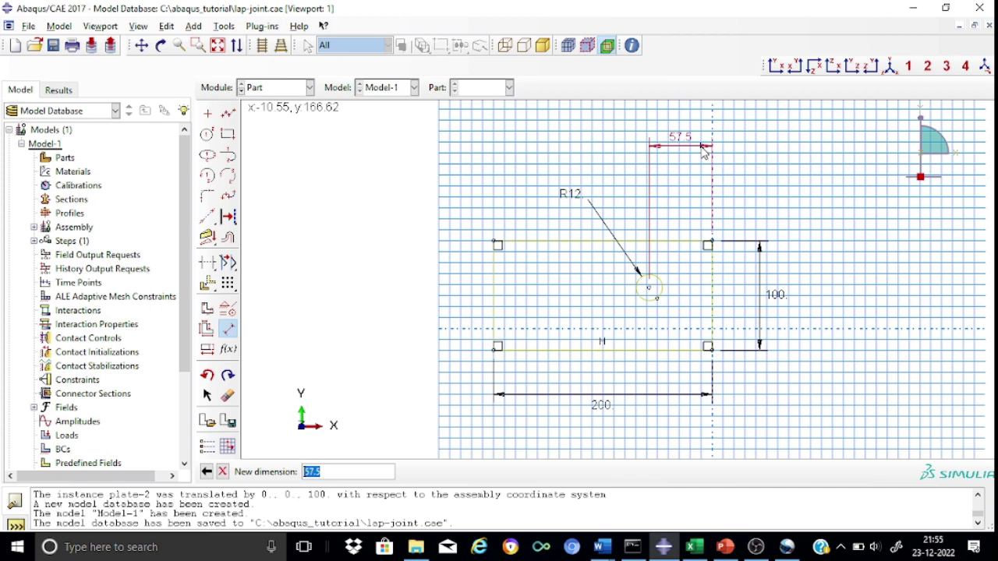
{"action": "type", "text": "50"}
{"action": "key", "text": "Return"}
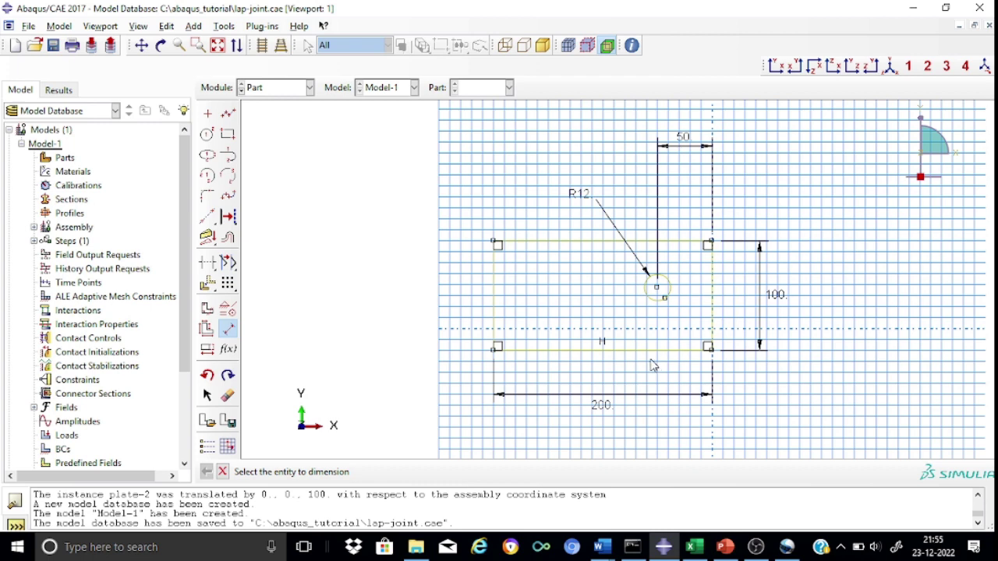
Step: Dimension the circle's center from the rectangle's bottom edge and set the vertical distance to 50
{"action": "left_click", "coordinate": [656, 287]}
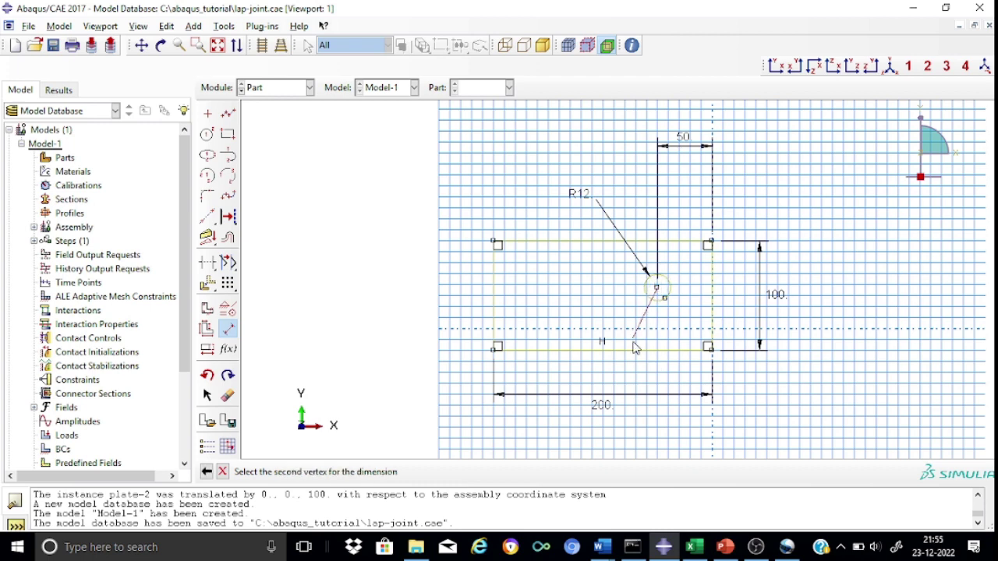
{"action": "left_click", "coordinate": [636, 357]}
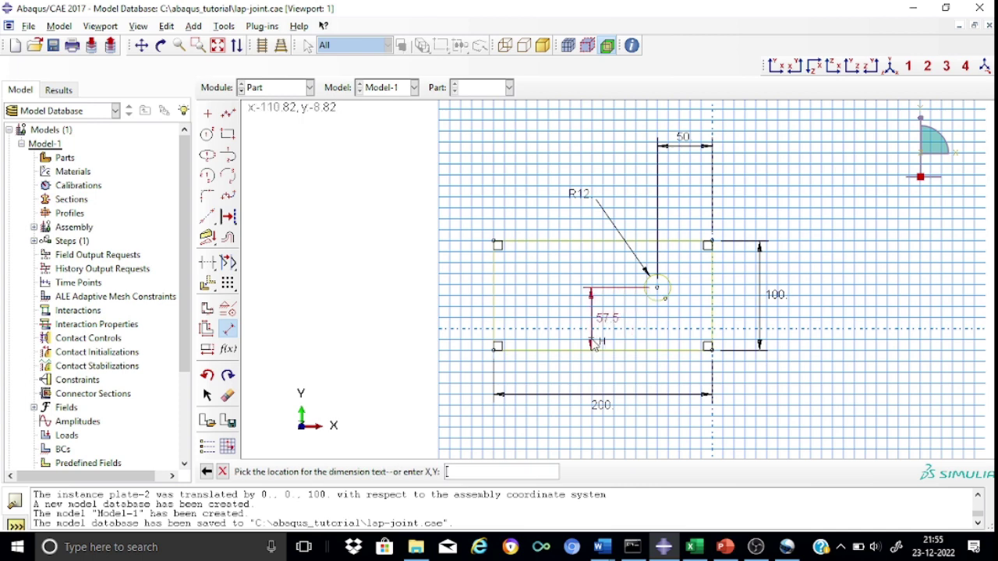
{"action": "left_click", "coordinate": [551, 343]}
{"action": "type", "text": "50"}
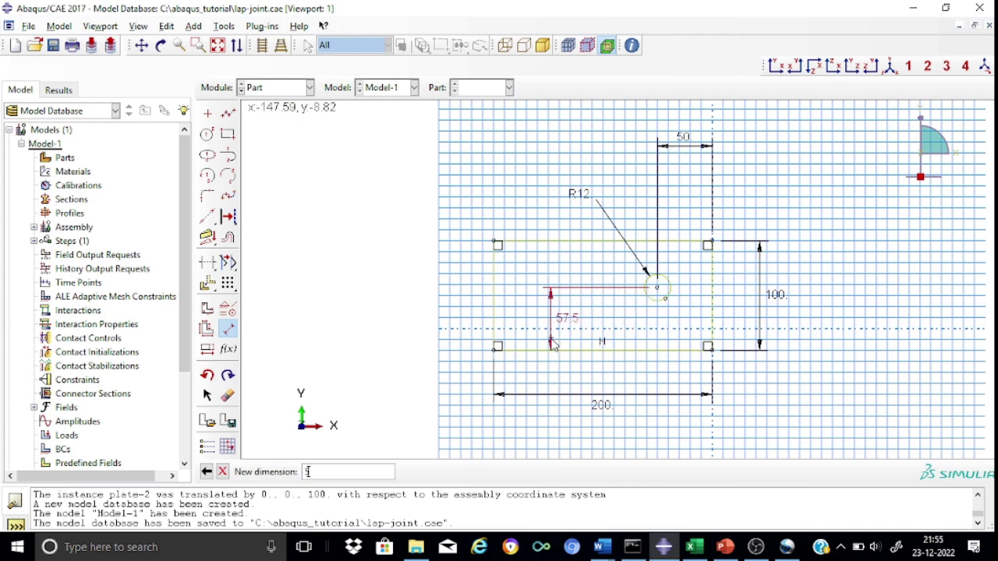
{"action": "key", "text": "Return"}
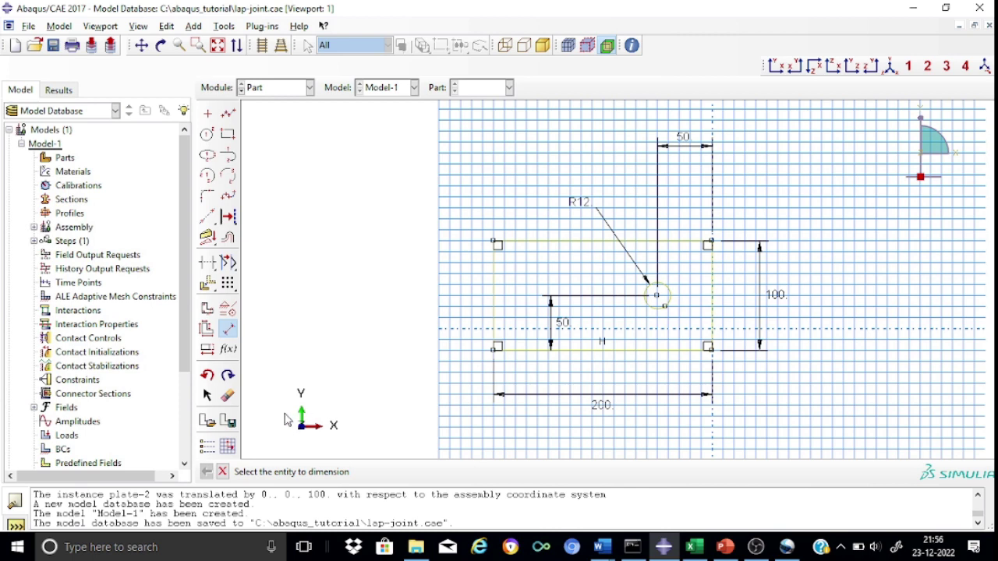
{"action": "left_click", "coordinate": [223, 473]}
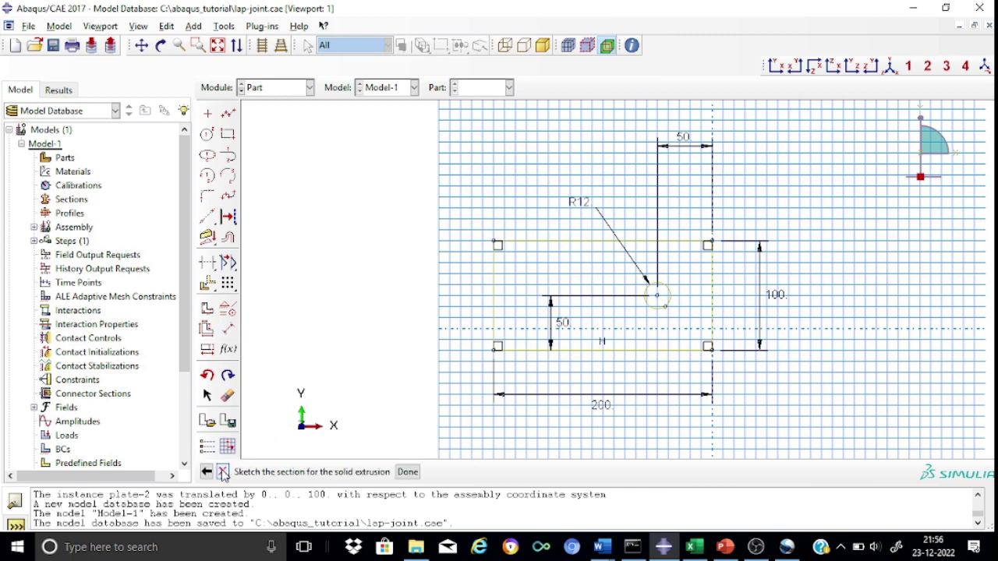
Step: Finish the plate section sketch and extrude it to a depth of 10
{"action": "left_click", "coordinate": [407, 473]}
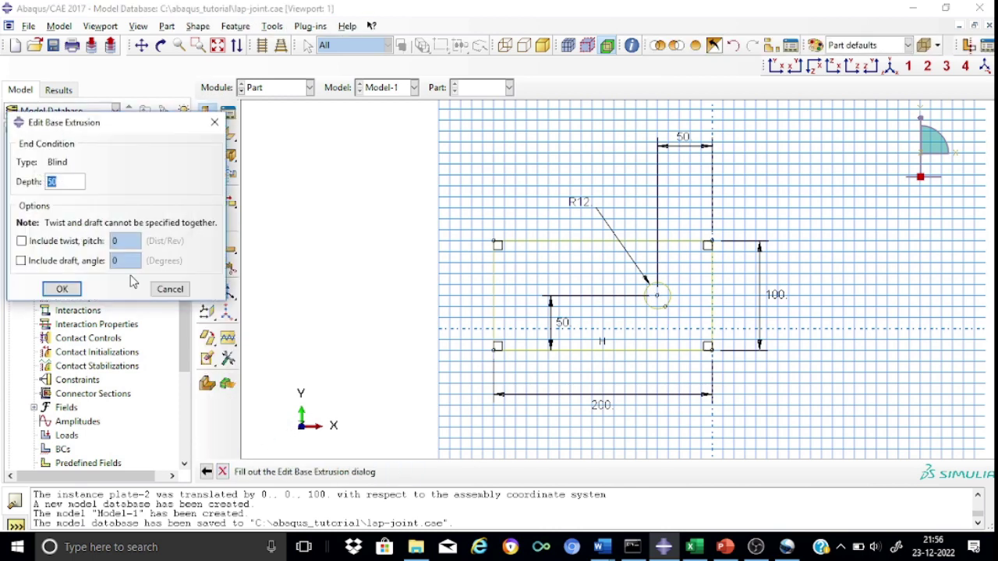
{"action": "left_click", "coordinate": [73, 180]}
{"action": "key", "text": "BackSpace"}
{"action": "key", "text": "BackSpace"}
{"action": "type", "text": "10"}
{"action": "left_click", "coordinate": [61, 289]}
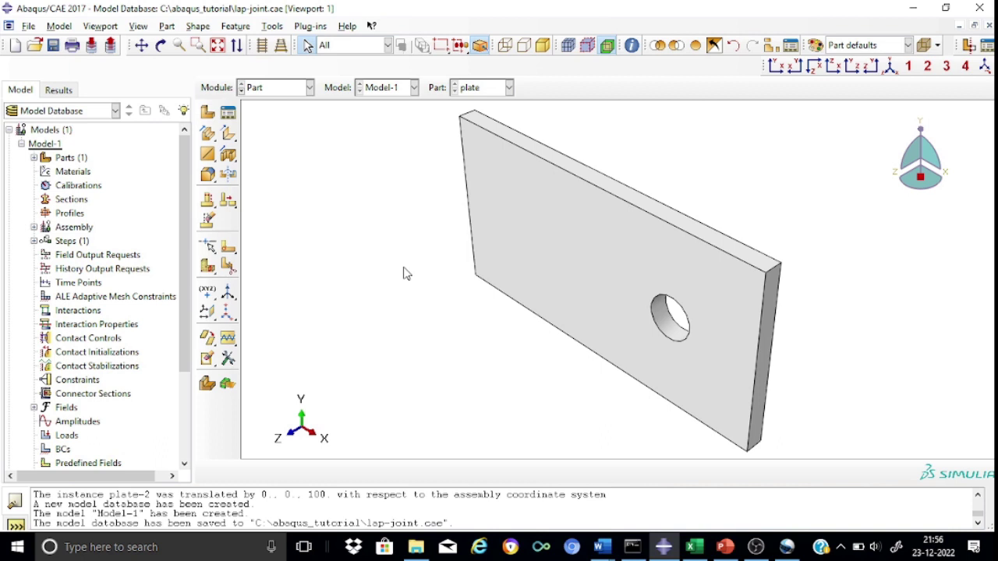
Step: Create a second 3D deformable solid extrusion part with an approximate size of 100
{"action": "left_click", "coordinate": [209, 114]}
{"action": "left_click", "coordinate": [406, 121]}
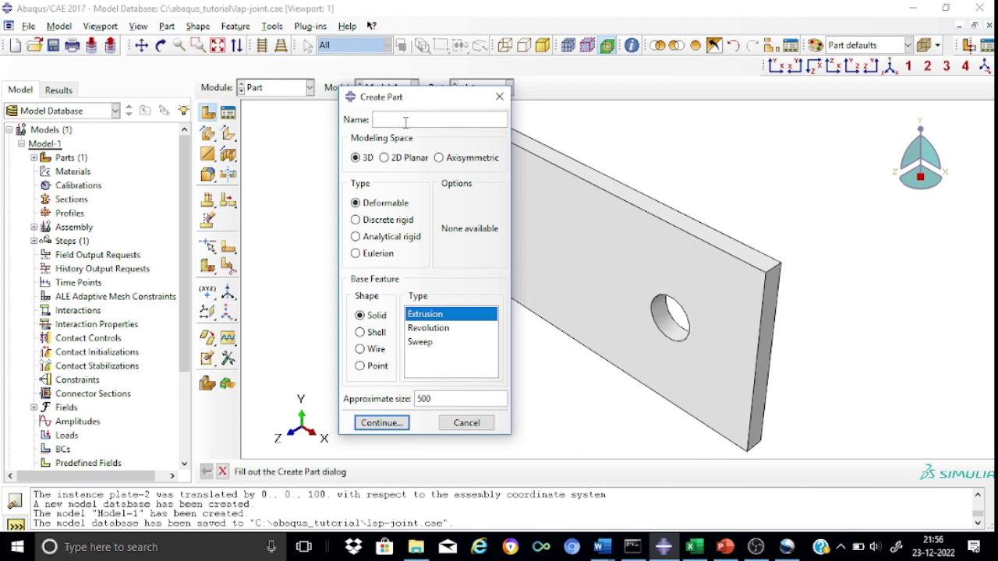
{"action": "type", "text": "bo"}
{"action": "key", "text": "BackSpace"}
{"action": "key", "text": "BackSpace"}
{"action": "key", "text": "BackSpace"}
{"action": "type", "text": "100"}
{"action": "left_click", "coordinate": [390, 425]}
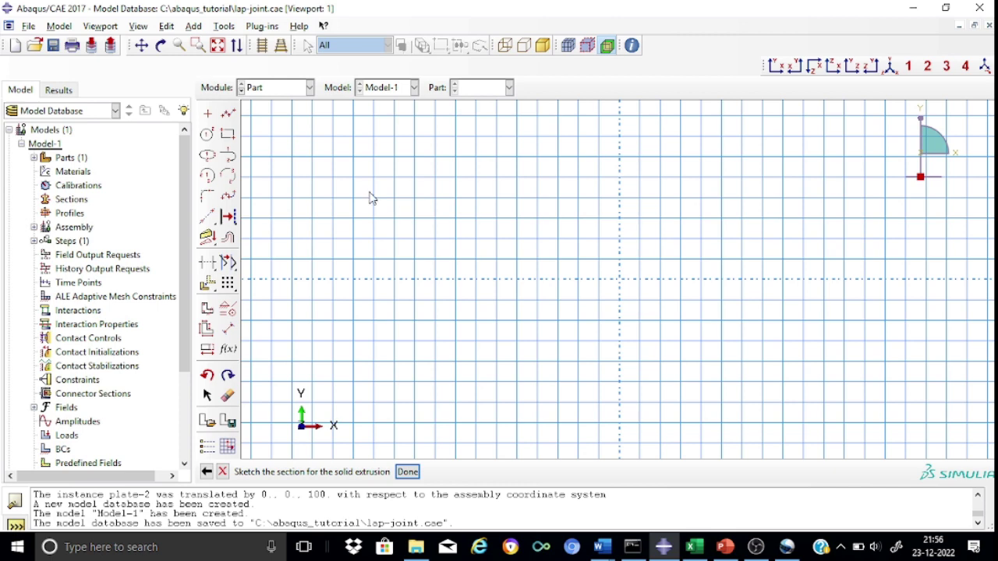
Step: Sketch a circle centered on the origin with a radius of about 3.8
{"action": "left_click", "coordinate": [207, 136]}
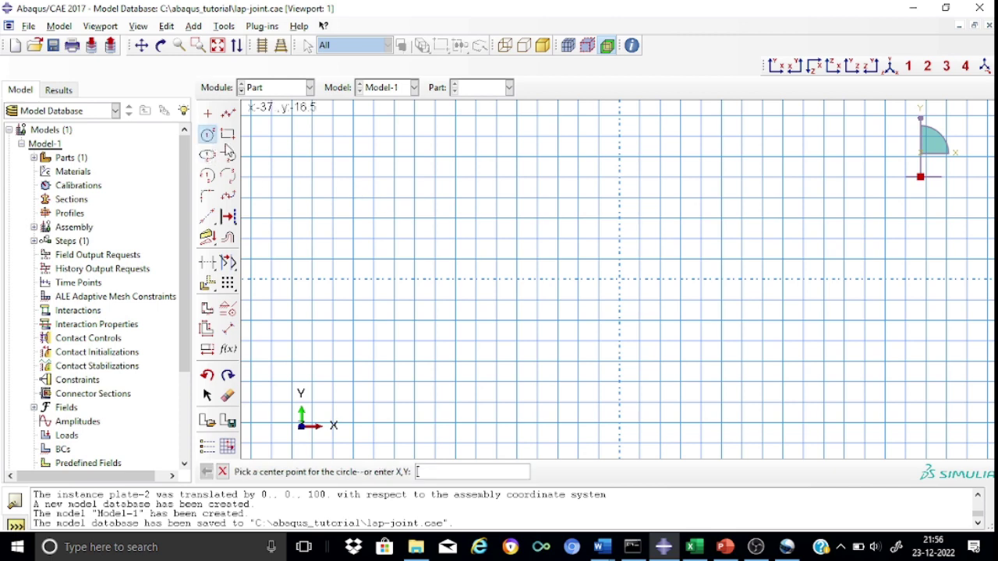
{"action": "left_click", "coordinate": [620, 281]}
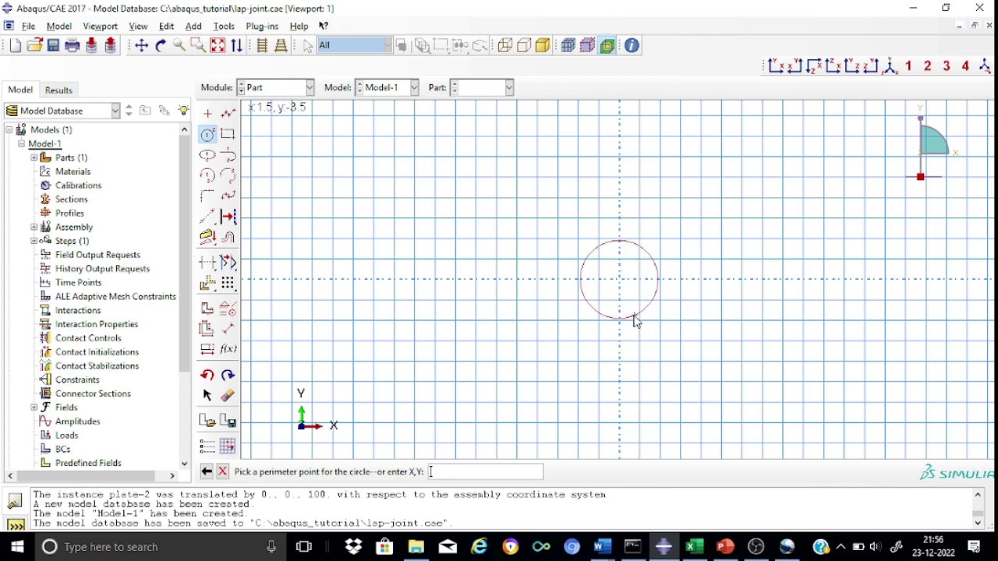
{"action": "left_click", "coordinate": [635, 318]}
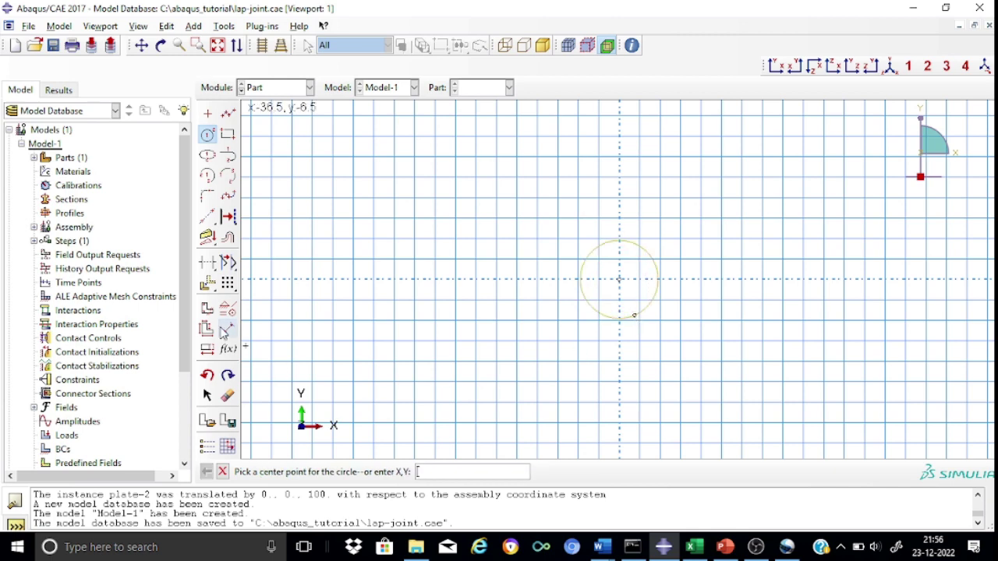
Step: Dimension the circle's radius and set it to 20
{"action": "left_click", "coordinate": [228, 328]}
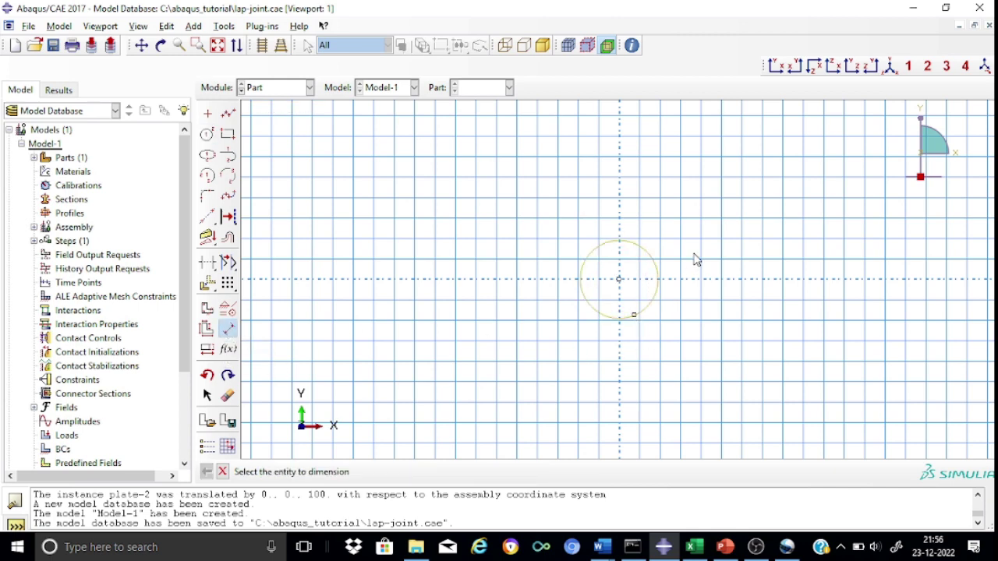
{"action": "left_click", "coordinate": [646, 257]}
{"action": "left_click", "coordinate": [732, 211]}
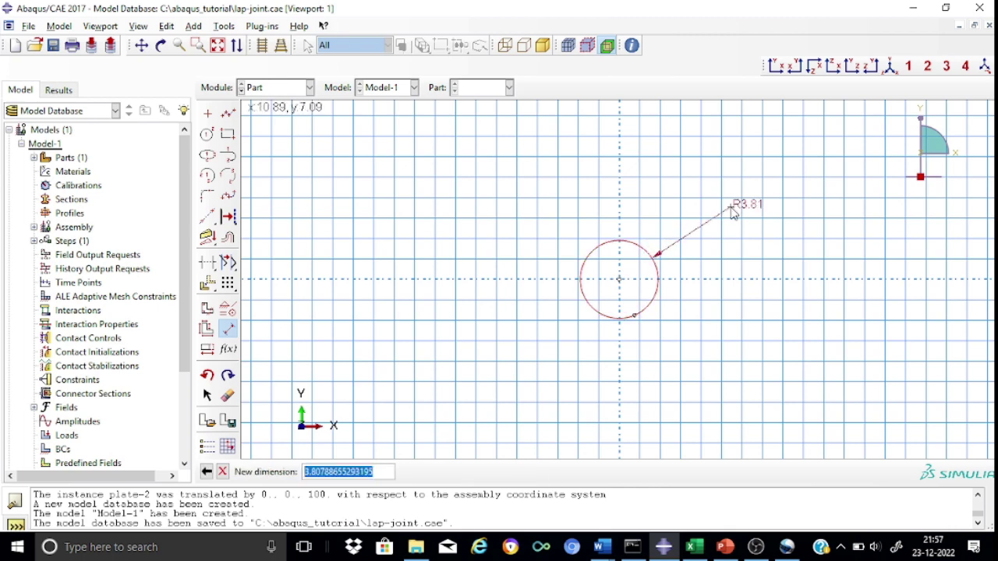
{"action": "type", "text": "20"}
{"action": "key", "text": "Return"}
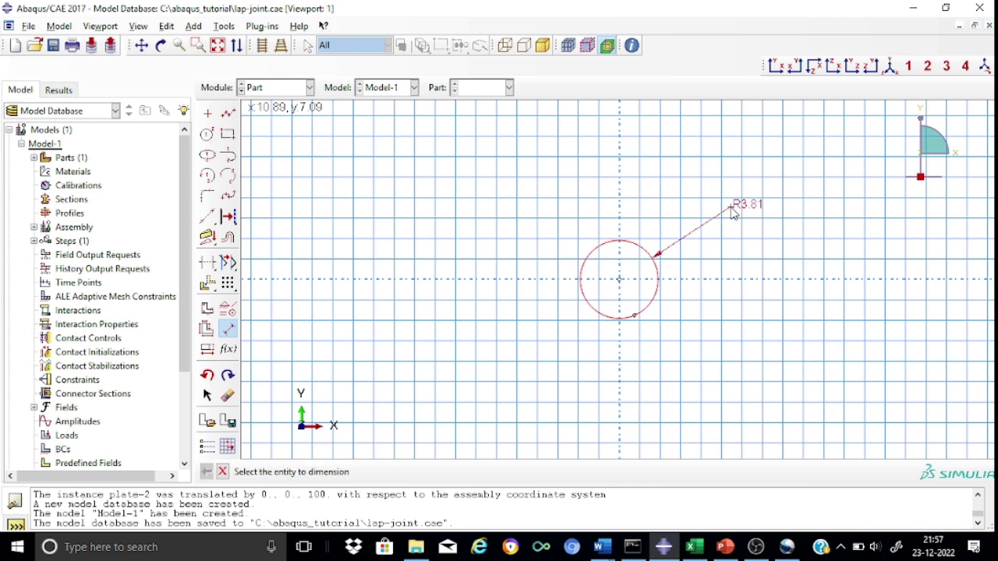
{"action": "scroll", "coordinate": [651, 245], "scroll_direction": "up", "scroll_amount": 5}
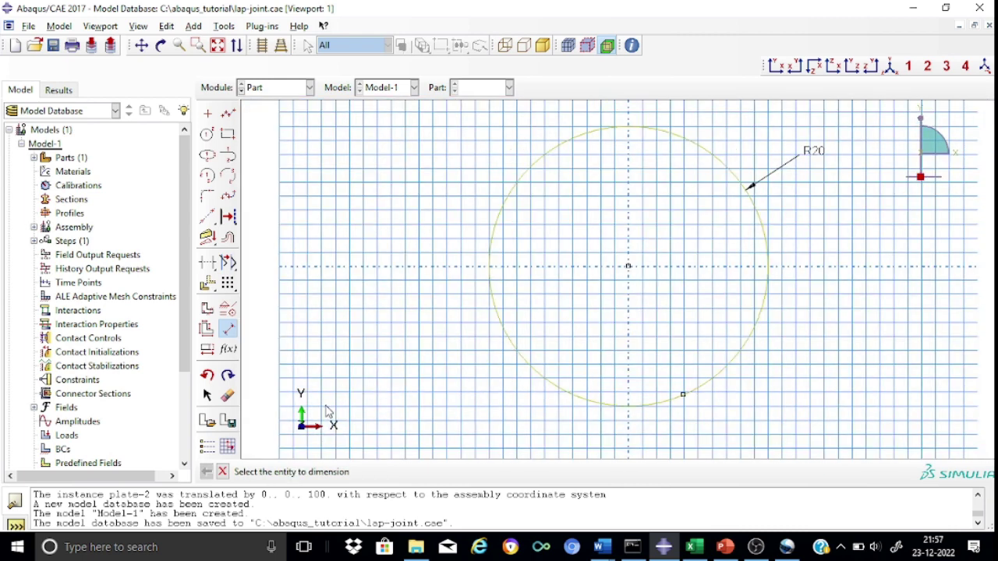
{"action": "left_click", "coordinate": [223, 473]}
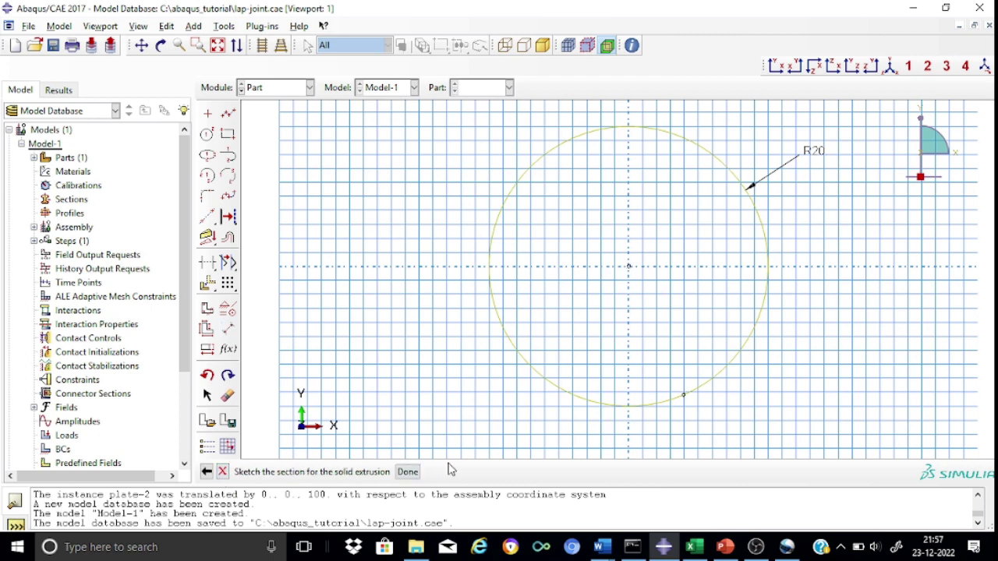
Step: Finish the circular section sketch and extrude it to a depth of 15
{"action": "left_click", "coordinate": [407, 473]}
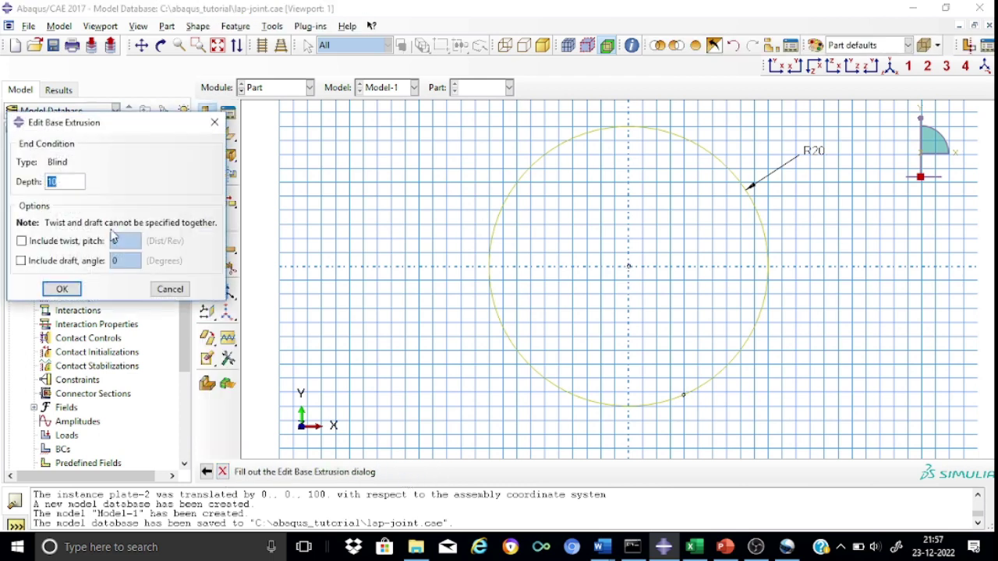
{"action": "left_click", "coordinate": [70, 181]}
{"action": "key", "text": "BackSpace"}
{"action": "type", "text": "5"}
{"action": "left_click", "coordinate": [61, 288]}
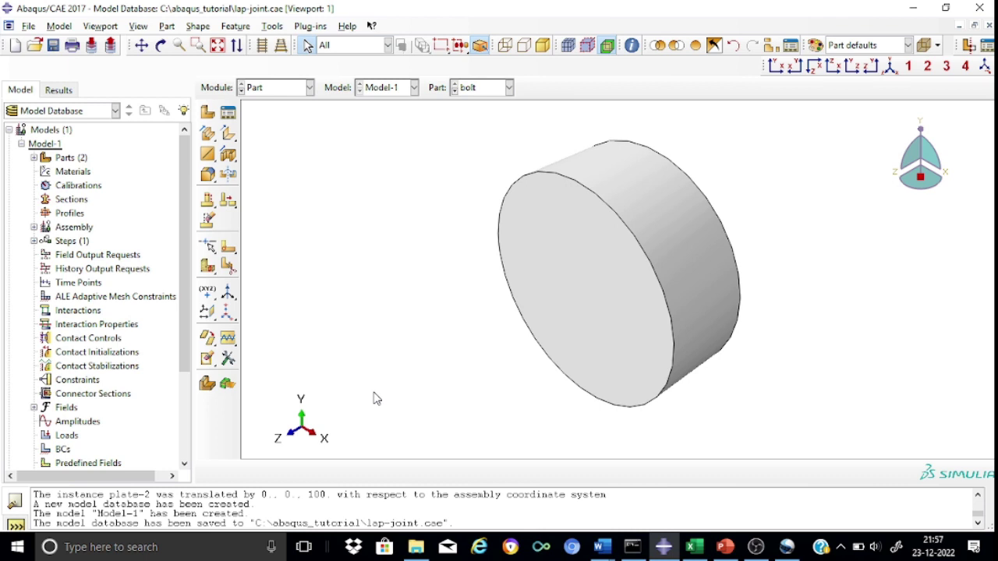
Step: Start a solid extrusion on the disc's front face and sketch a concentric circle with a radius of about 6
{"action": "left_click", "coordinate": [206, 134]}
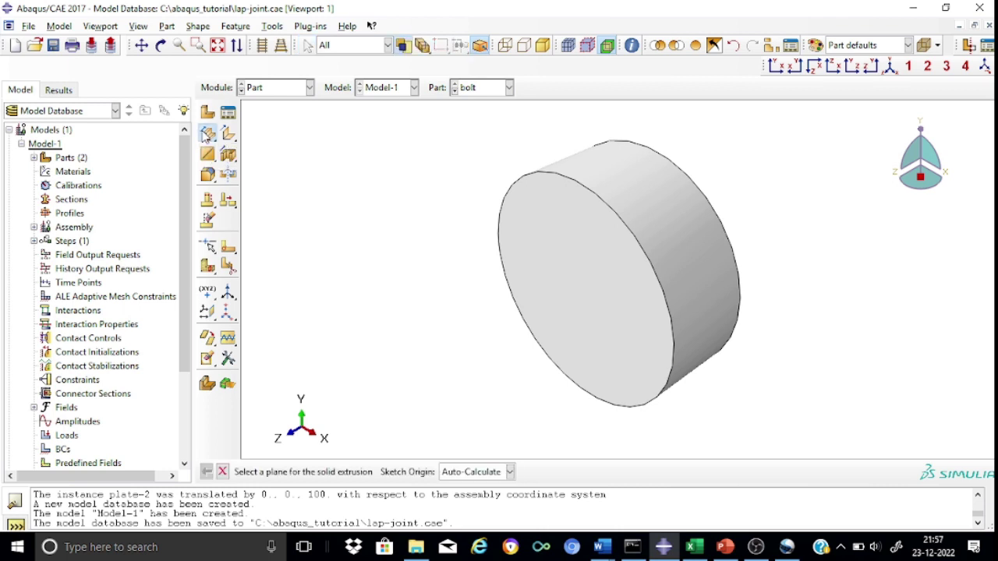
{"action": "left_click", "coordinate": [576, 282]}
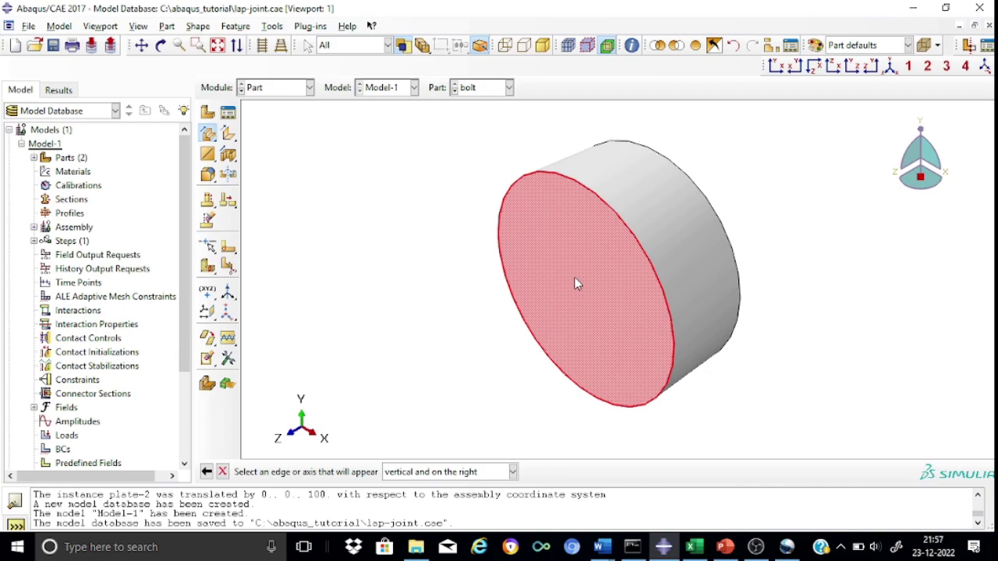
{"action": "left_click", "coordinate": [674, 372]}
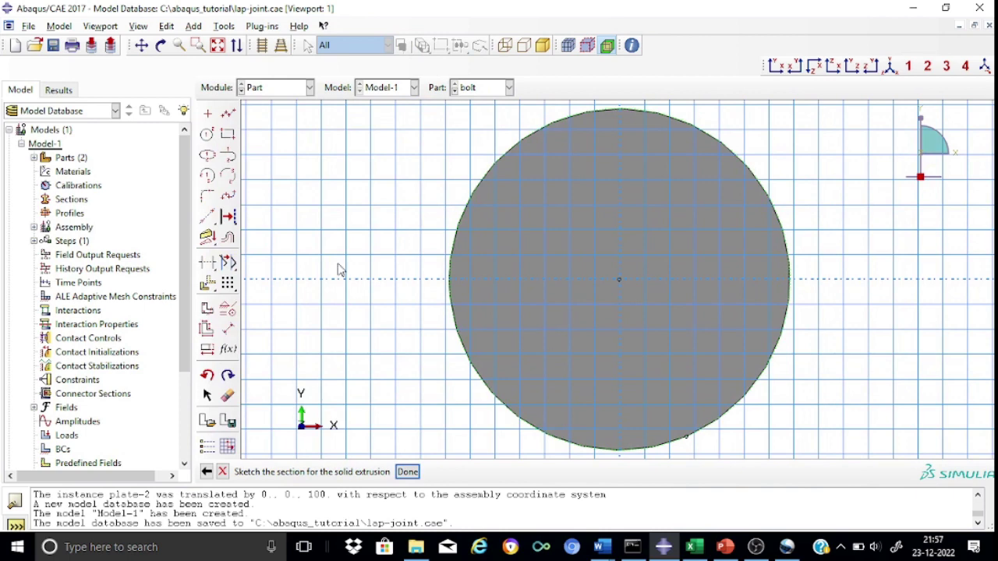
{"action": "left_click", "coordinate": [208, 134]}
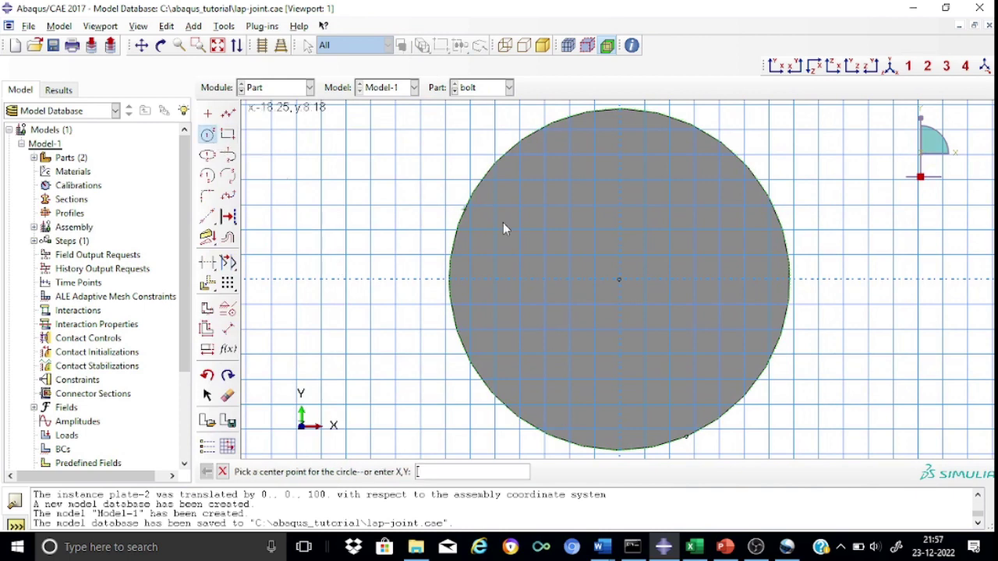
{"action": "left_click", "coordinate": [618, 279]}
{"action": "left_click", "coordinate": [632, 333]}
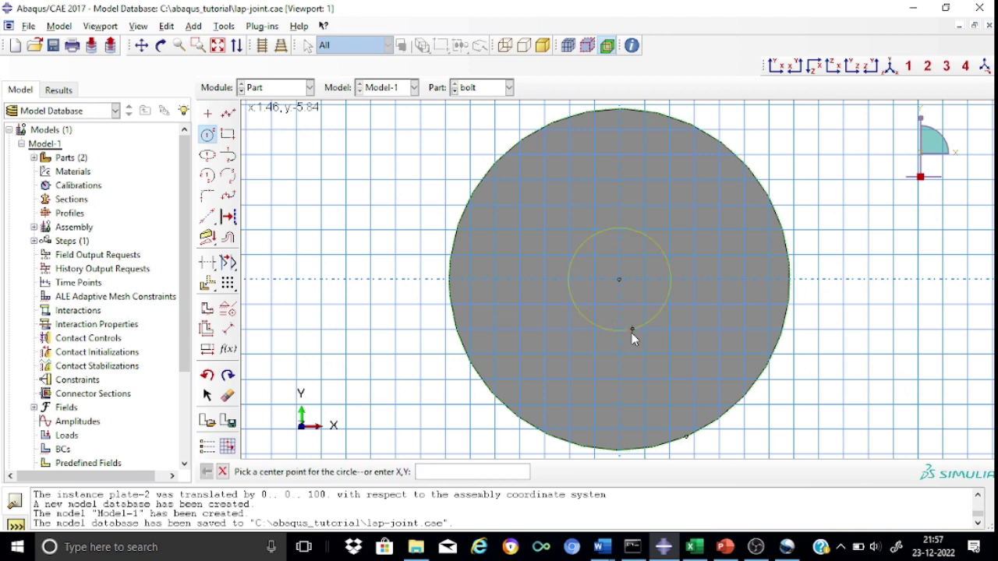
Step: Dimension the inner circle's radius and set it to 12
{"action": "left_click", "coordinate": [228, 331]}
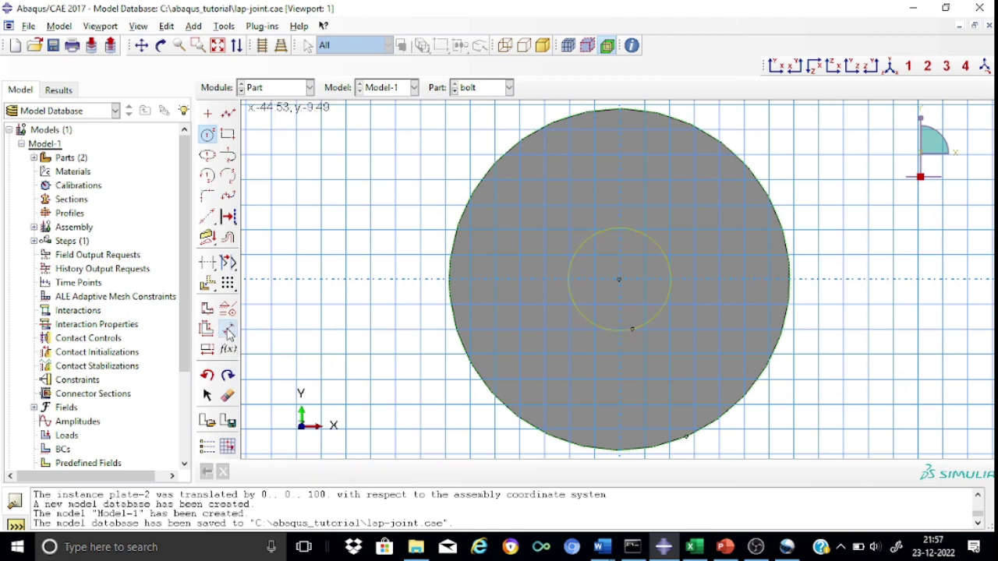
{"action": "left_click", "coordinate": [644, 320]}
{"action": "left_click", "coordinate": [677, 366]}
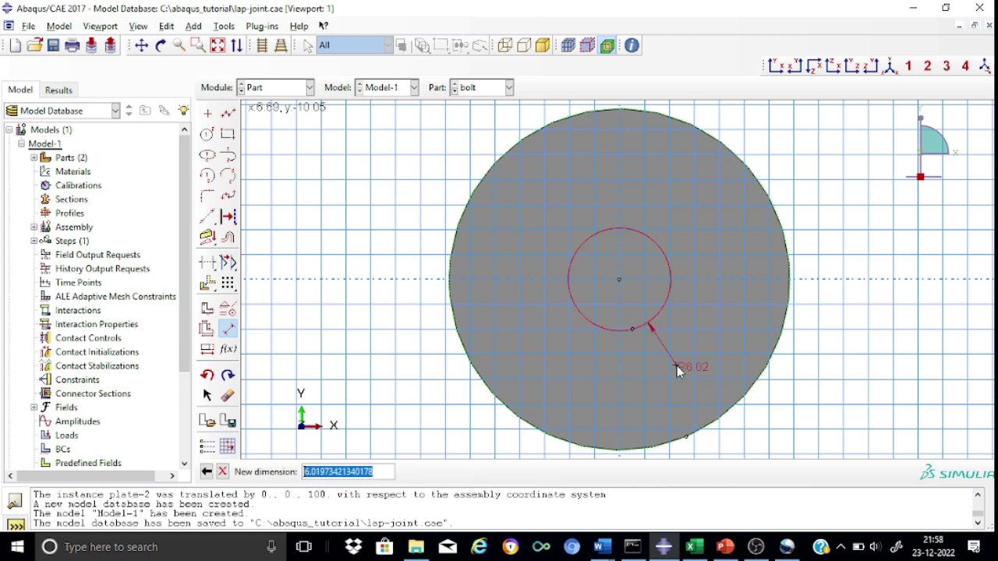
{"action": "type", "text": "12"}
{"action": "key", "text": "Return"}
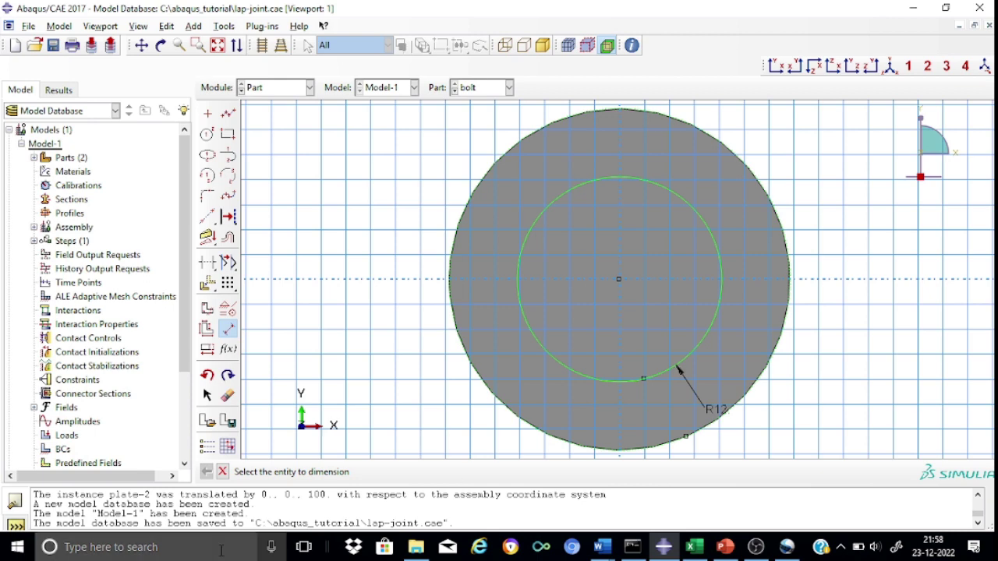
{"action": "left_click", "coordinate": [223, 473]}
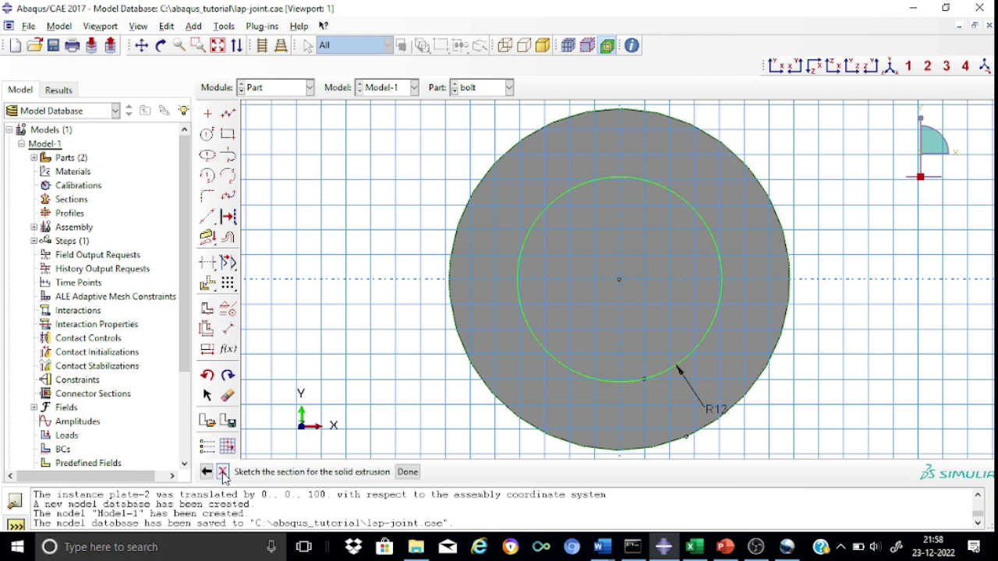
Step: Finish the inner circle sketch and extrude it outward from the disc's face as the bolt shank
{"action": "left_click", "coordinate": [418, 471]}
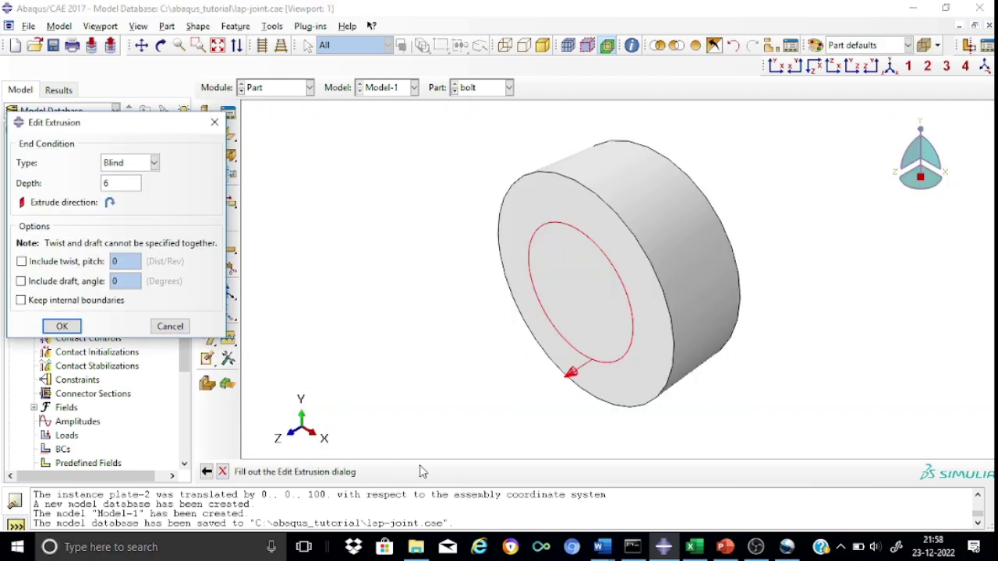
{"action": "left_click", "coordinate": [118, 181]}
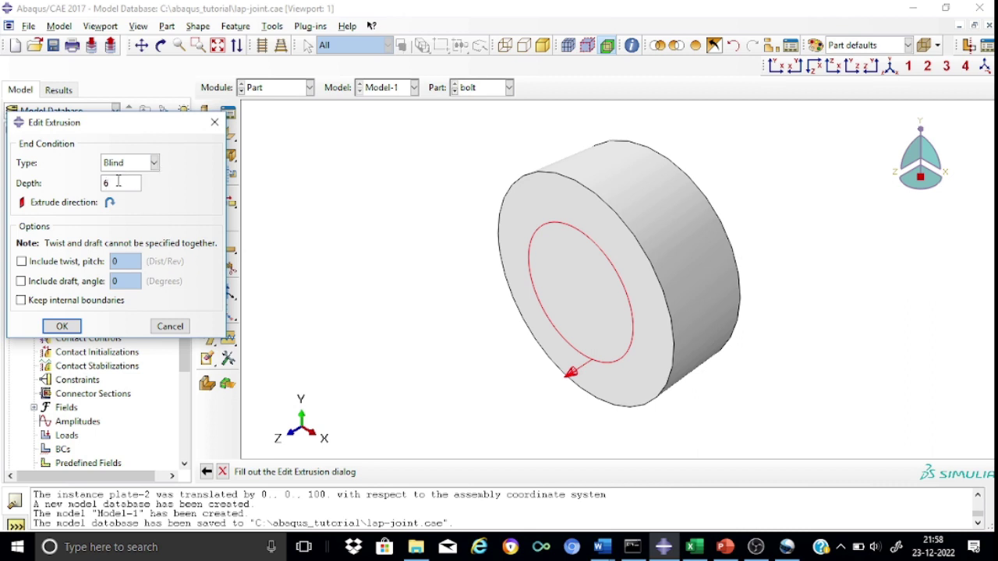
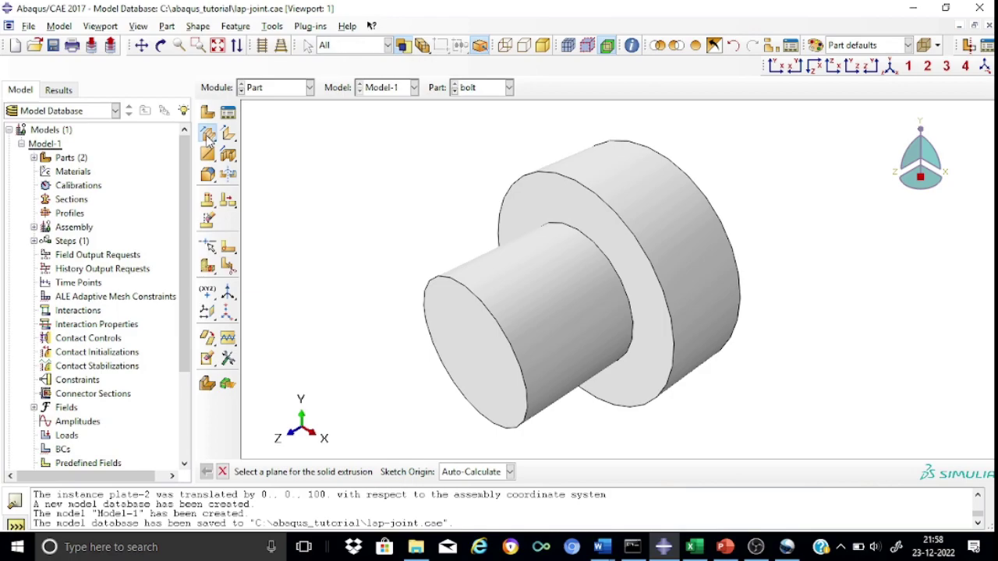
Step: Start a solid extrusion on the shank's end face and sketch a concentric circle with a radius of about 13.7
{"action": "left_click", "coordinate": [474, 371]}
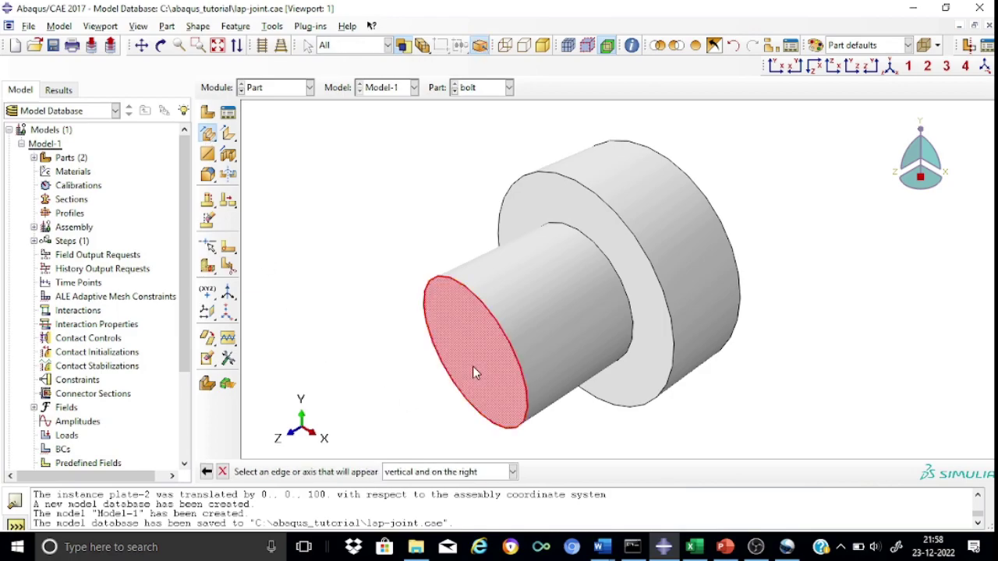
{"action": "left_click", "coordinate": [528, 409]}
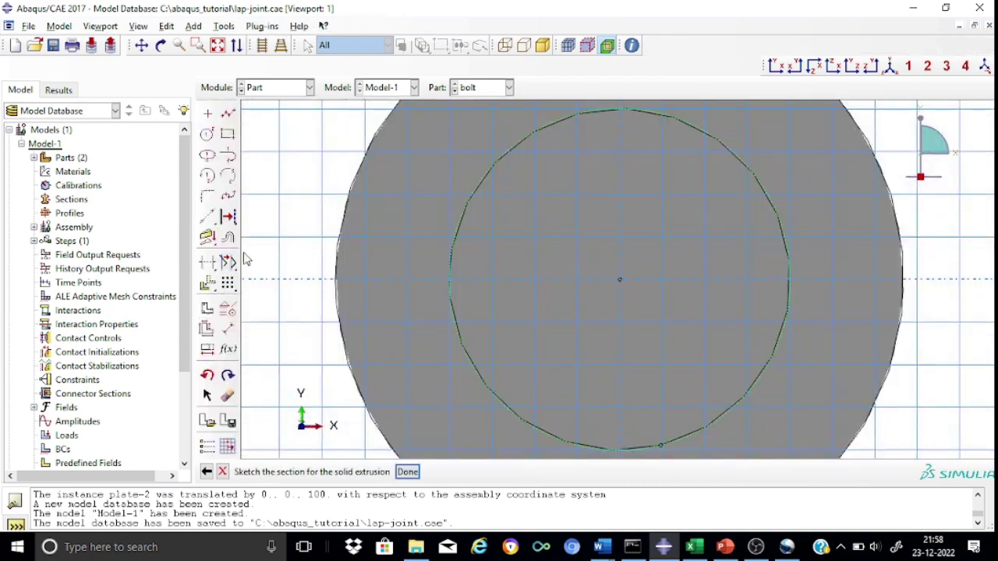
{"action": "left_click", "coordinate": [209, 135]}
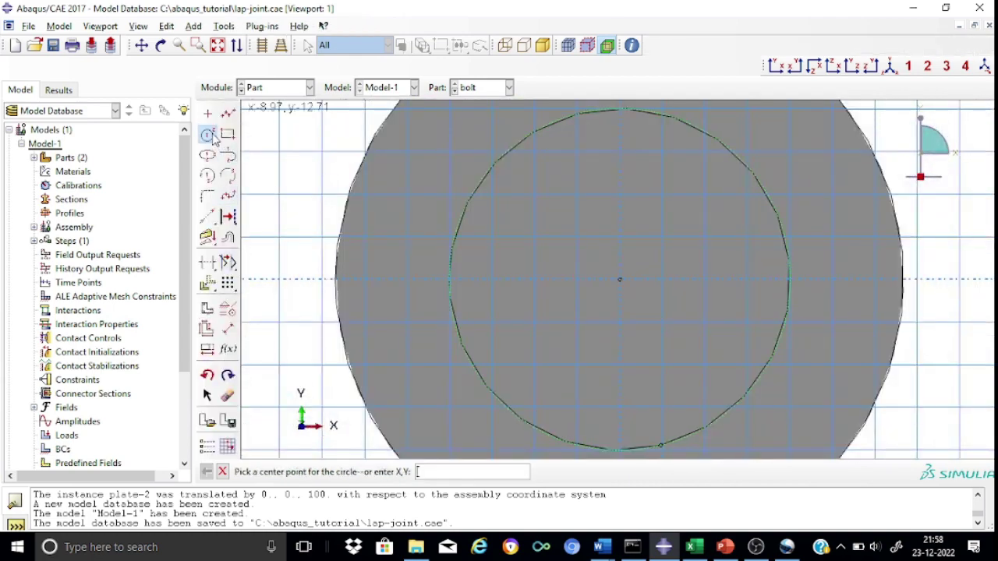
{"action": "left_click", "coordinate": [620, 280]}
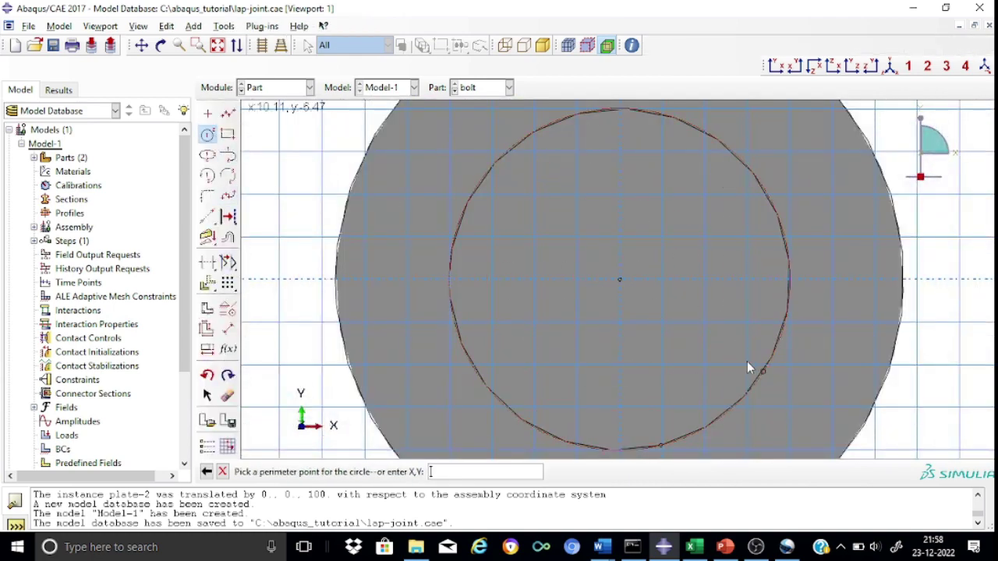
{"action": "left_click", "coordinate": [792, 379]}
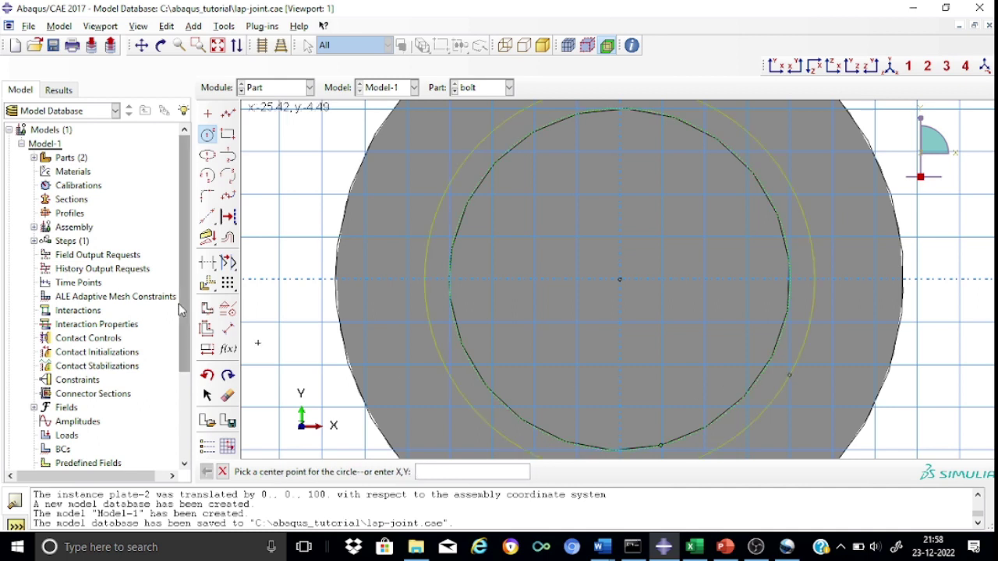
{"action": "left_click", "coordinate": [228, 330]}
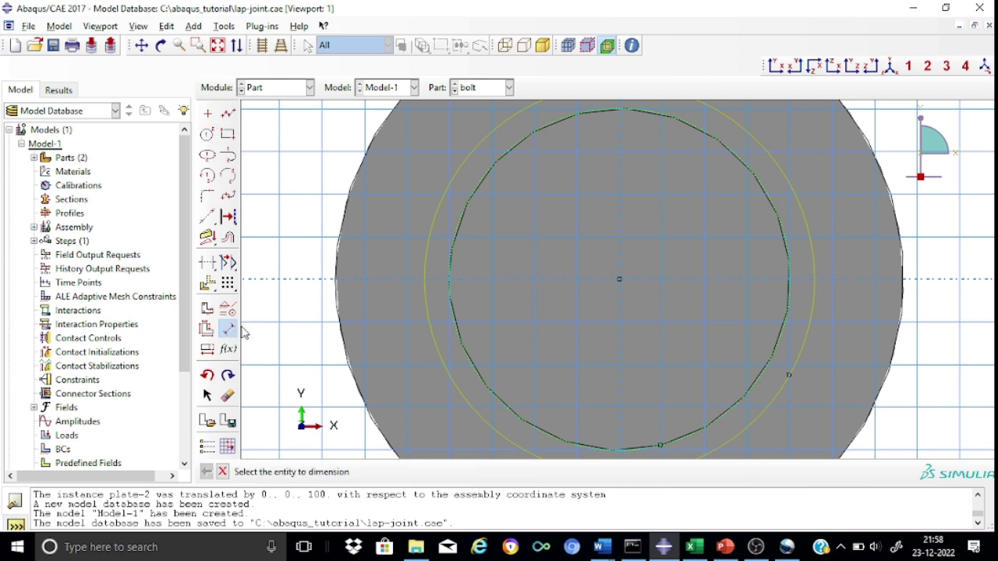
{"action": "left_click", "coordinate": [801, 357]}
{"action": "left_click", "coordinate": [800, 355]}
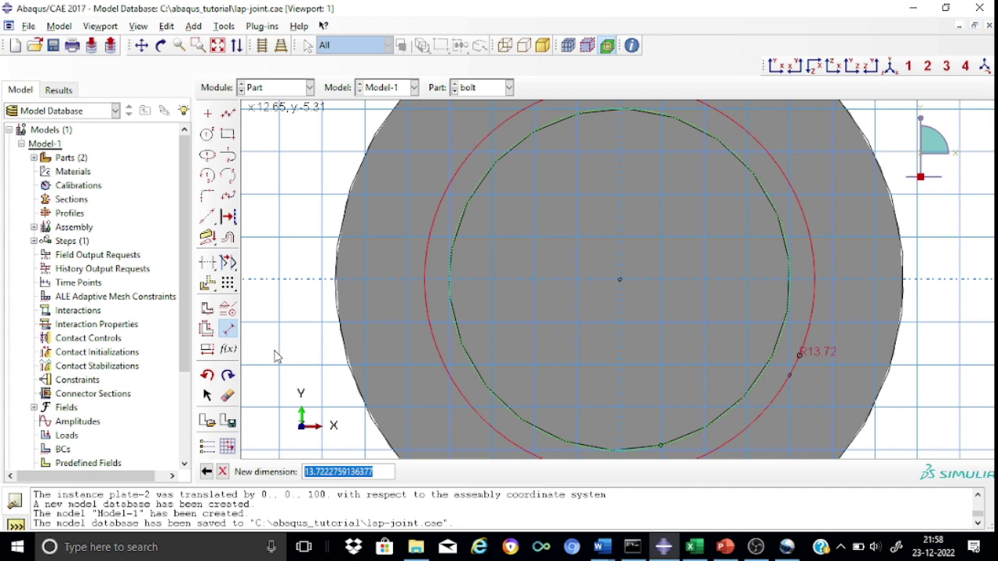
{"action": "key", "text": "Return"}
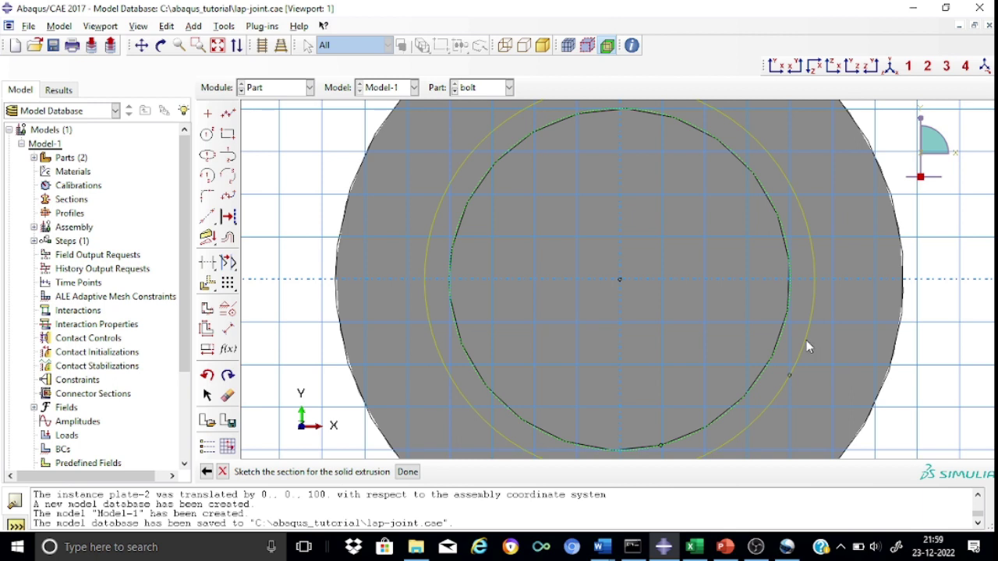
Step: Dimension the new circle's radius on the shank's end face and set it to 20
{"action": "left_click", "coordinate": [228, 329]}
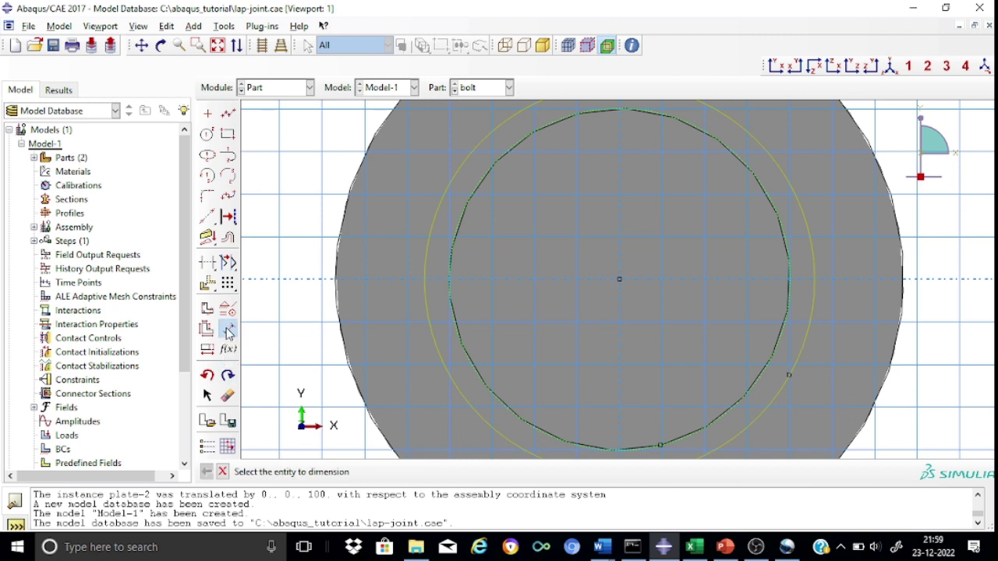
{"action": "left_click", "coordinate": [808, 350]}
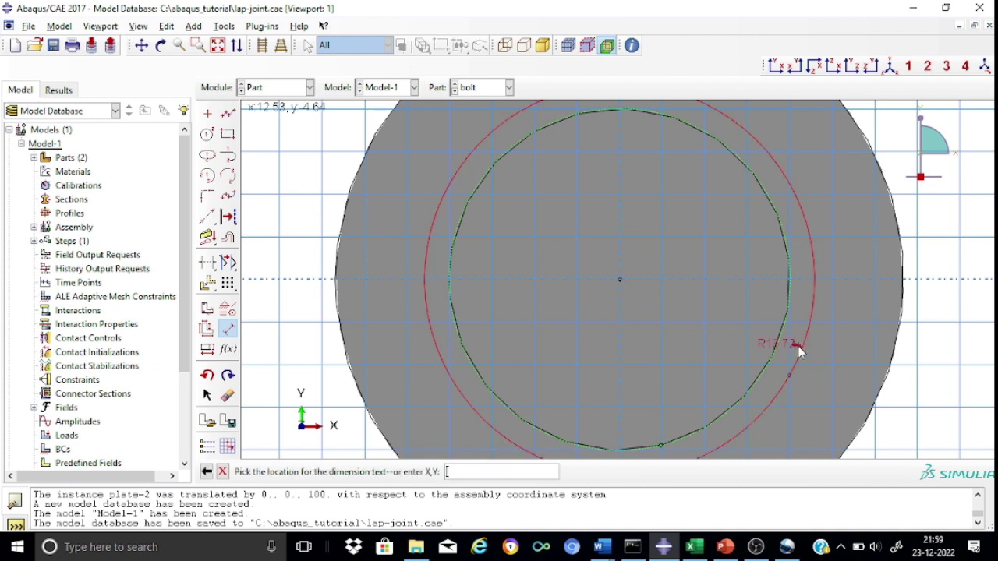
{"action": "left_click", "coordinate": [918, 385]}
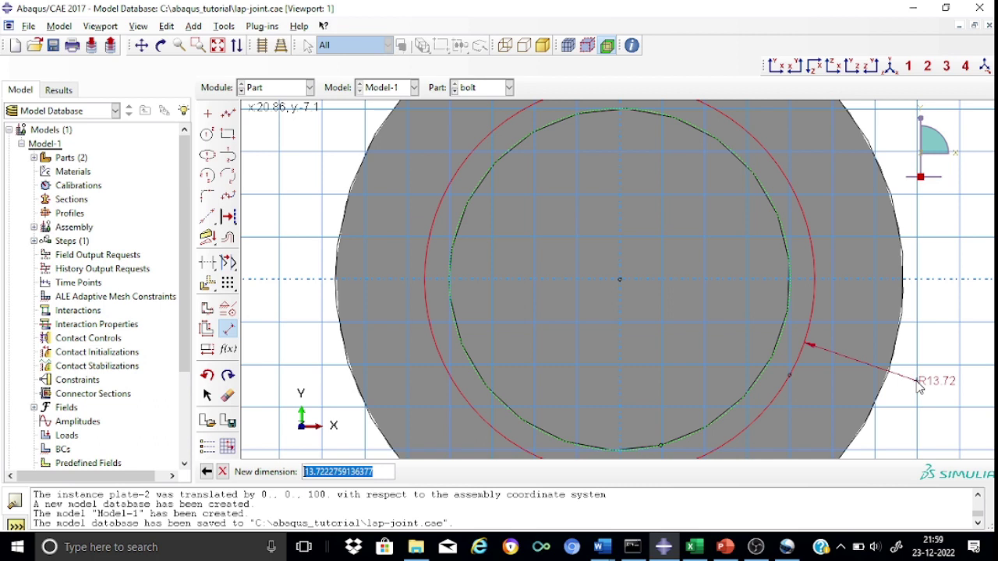
{"action": "type", "text": "20"}
{"action": "key", "text": "Return"}
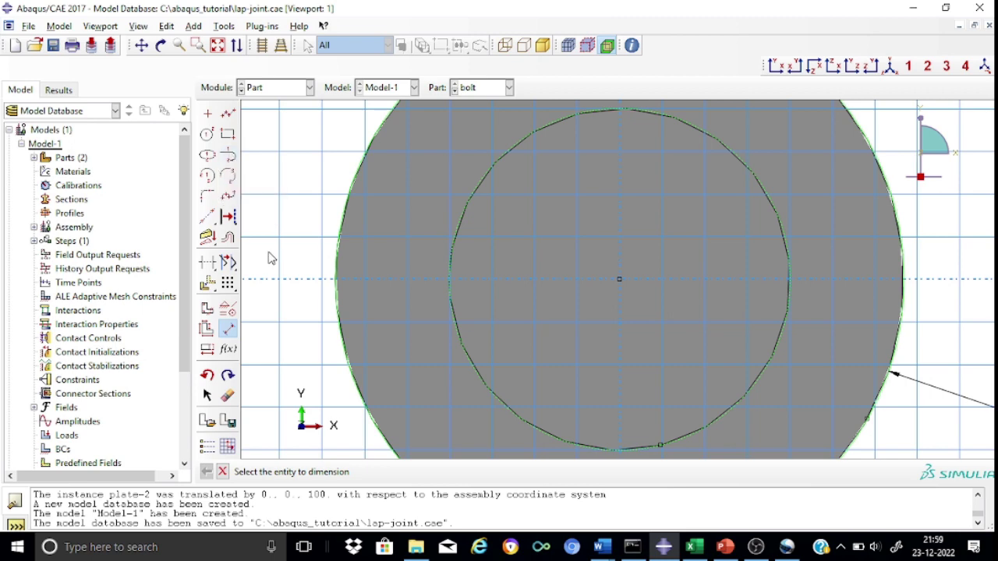
{"action": "left_click", "coordinate": [222, 472]}
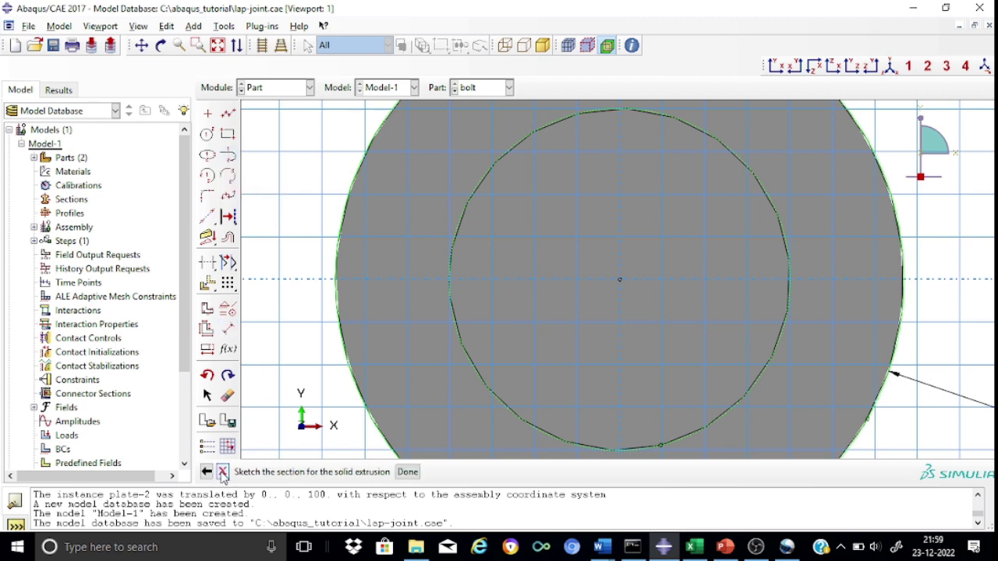
Step: Finish the second head's section sketch and extrude it outward from the shank's end to a depth of 15
{"action": "left_click", "coordinate": [409, 472]}
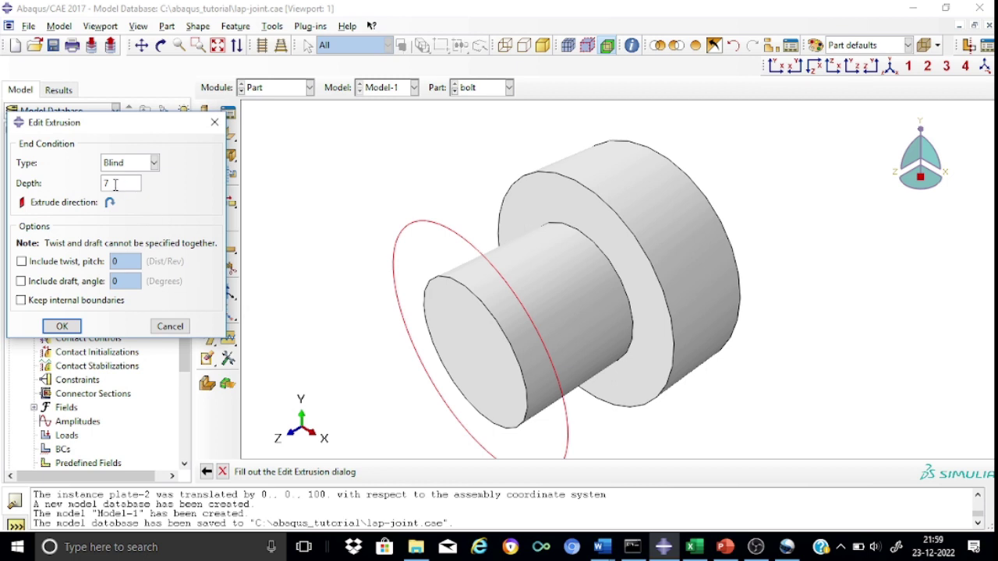
{"action": "type", "text": "15"}
{"action": "left_click", "coordinate": [63, 327]}
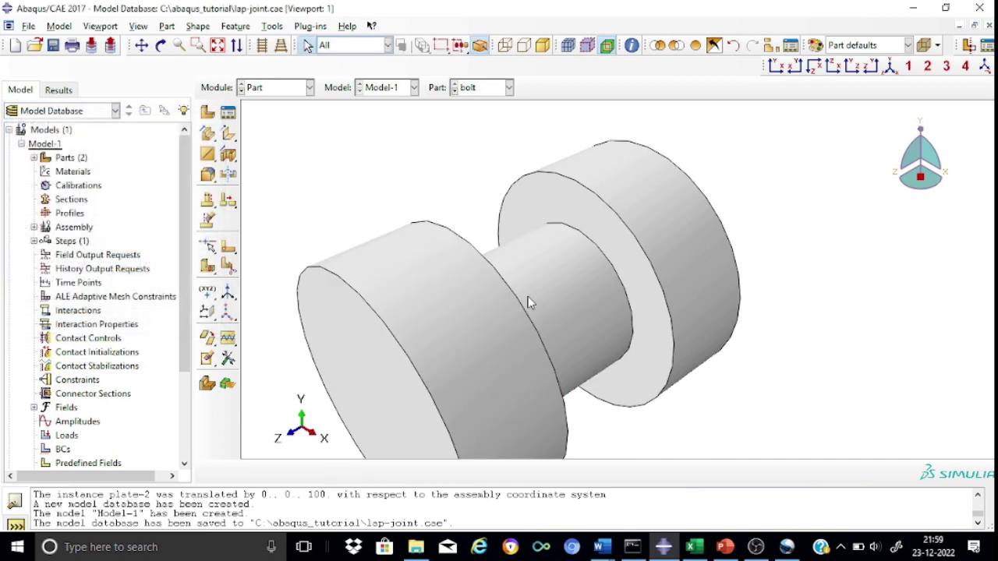
{"action": "scroll", "coordinate": [848, 263], "scroll_direction": "up", "scroll_amount": 2}
{"action": "scroll", "coordinate": [847, 264], "scroll_direction": "down", "scroll_amount": 3}
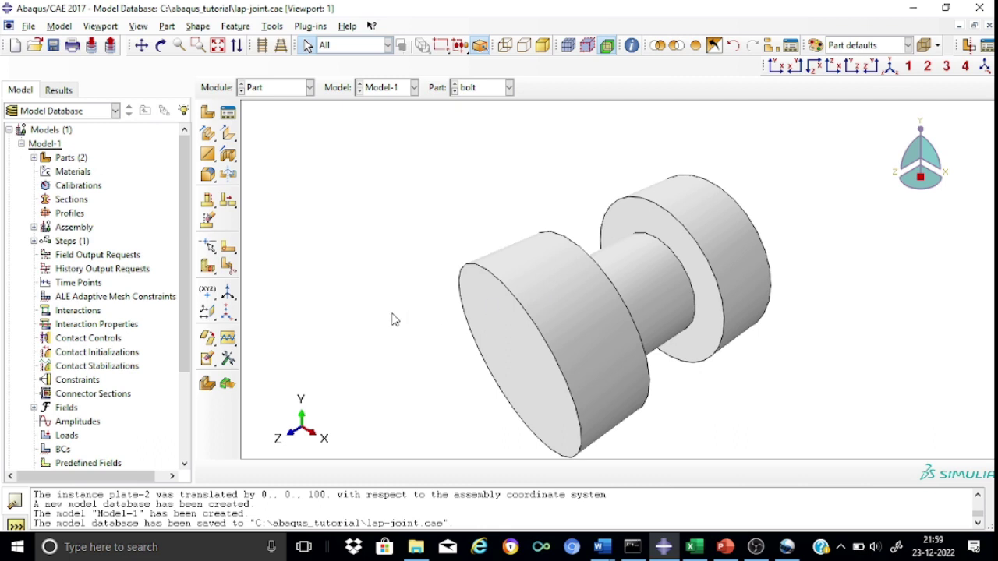
Step: Switch to the Property module and start a new material named steel
{"action": "left_click", "coordinate": [310, 88]}
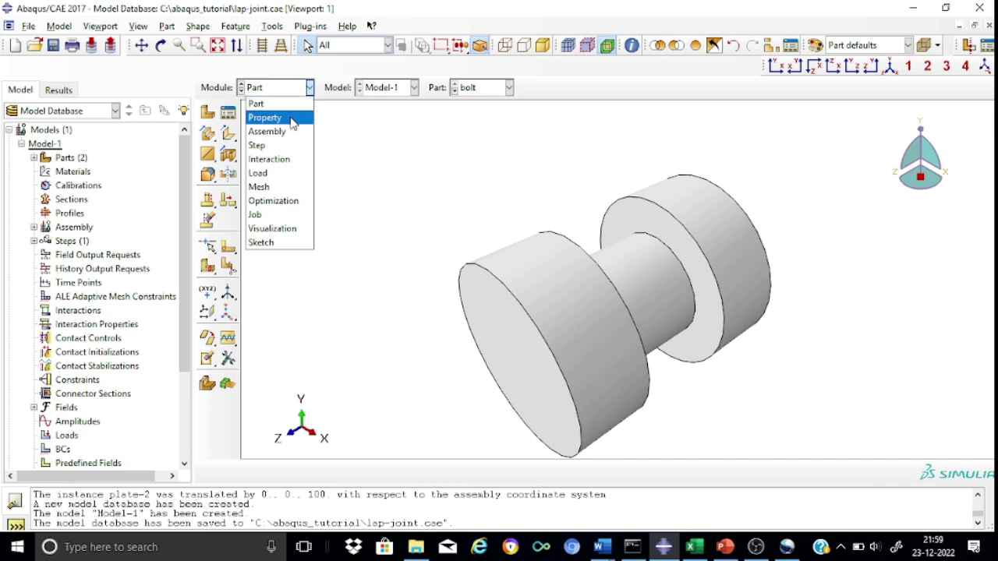
{"action": "left_click", "coordinate": [294, 118]}
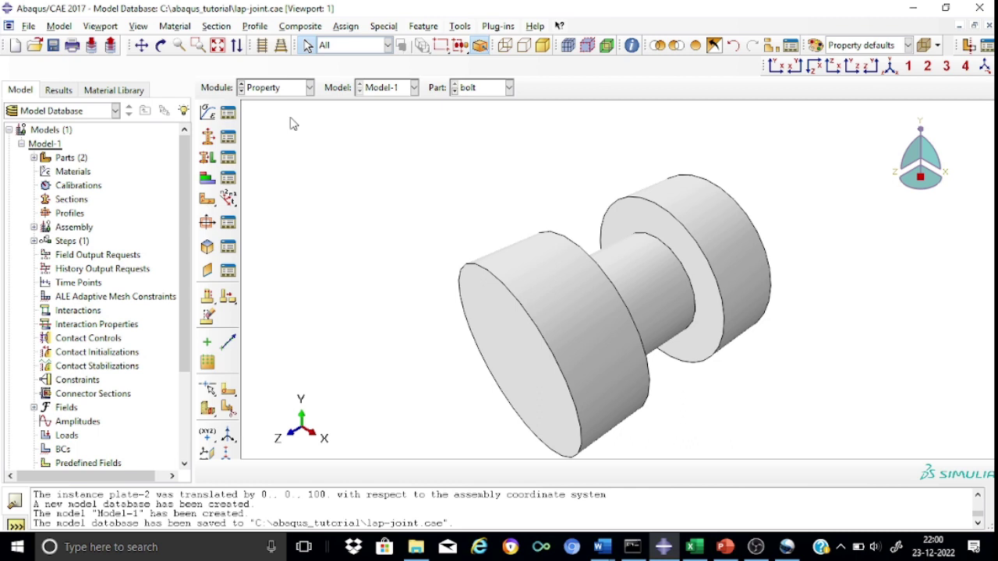
{"action": "left_click", "coordinate": [207, 113]}
{"action": "left_click", "coordinate": [252, 59]}
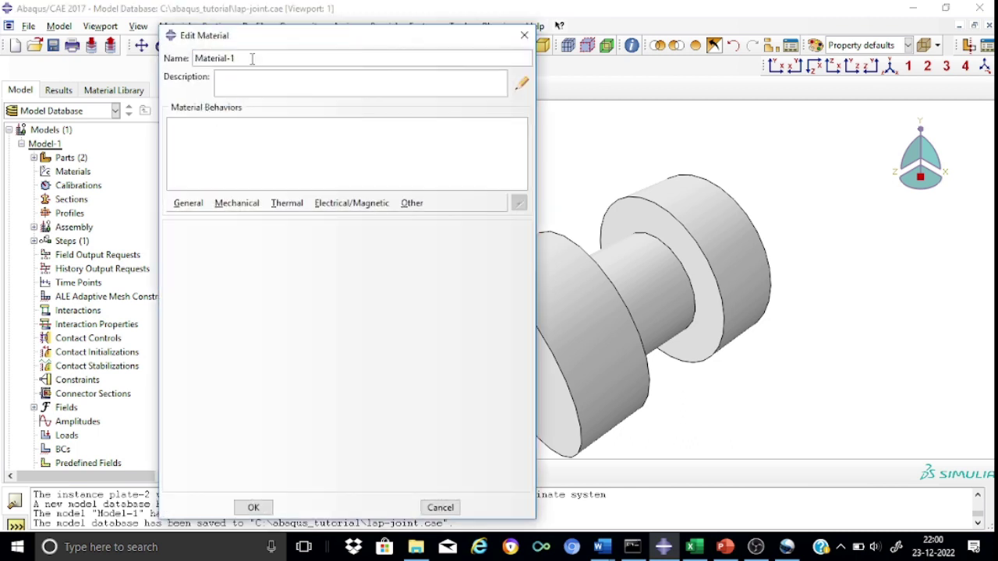
{"action": "key", "text": "BackSpace"}
{"action": "key", "text": "BackSpace"}
{"action": "key", "text": "BackSpace"}
{"action": "key", "text": "BackSpace"}
{"action": "key", "text": "BackSpace"}
{"action": "key", "text": "BackSpace"}
{"action": "key", "text": "BackSpace"}
{"action": "key", "text": "BackSpace"}
{"action": "key", "text": "BackSpace"}
{"action": "key", "text": "BackSpace"}
{"action": "type", "text": "steel"}
Step: Give the steel material isotropic elastic behavior with Young's modulus 2e5 and Poisson's ratio 0.30, and save it
{"action": "left_click", "coordinate": [243, 203]}
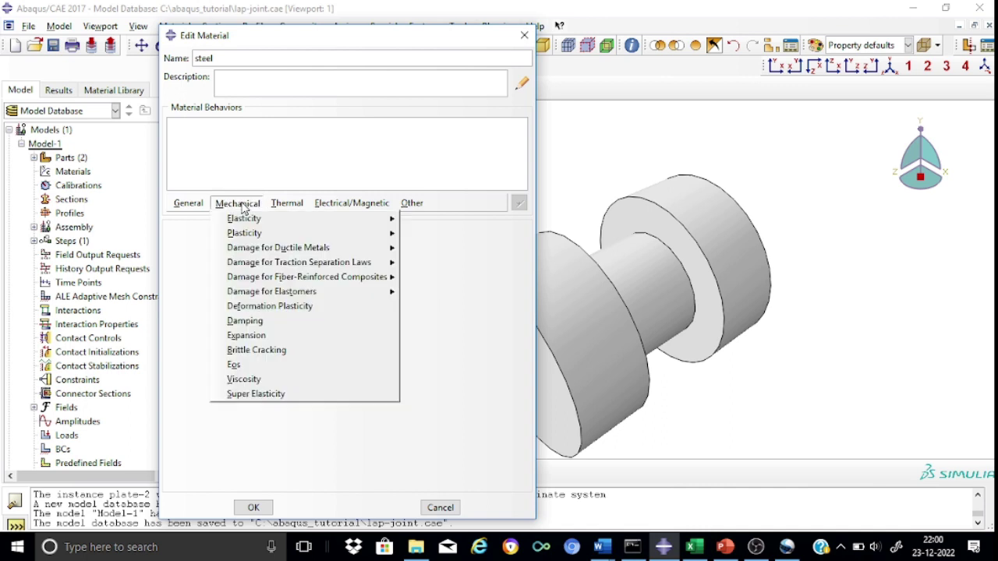
{"action": "mouse_move", "coordinate": [253, 222]}
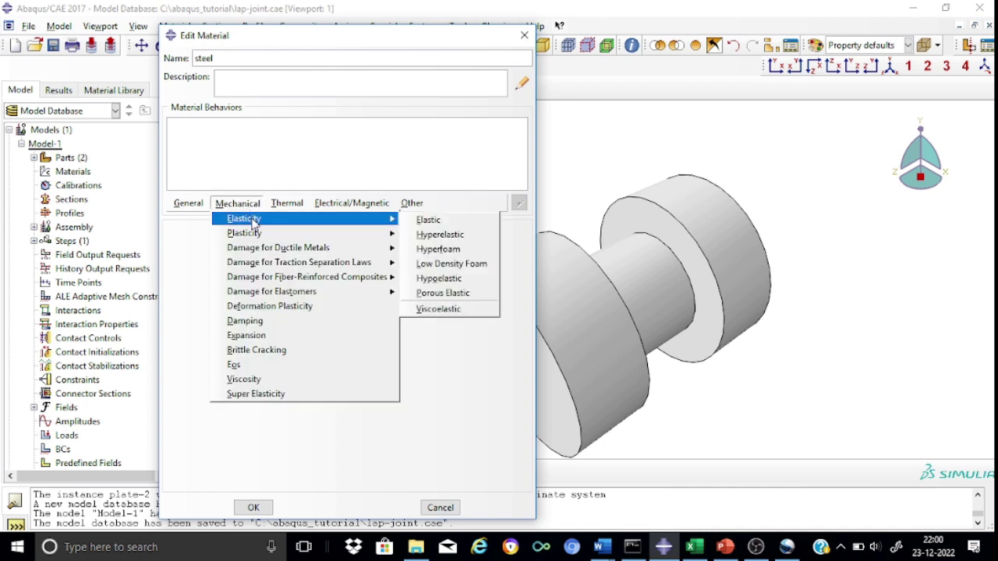
{"action": "left_click", "coordinate": [438, 223]}
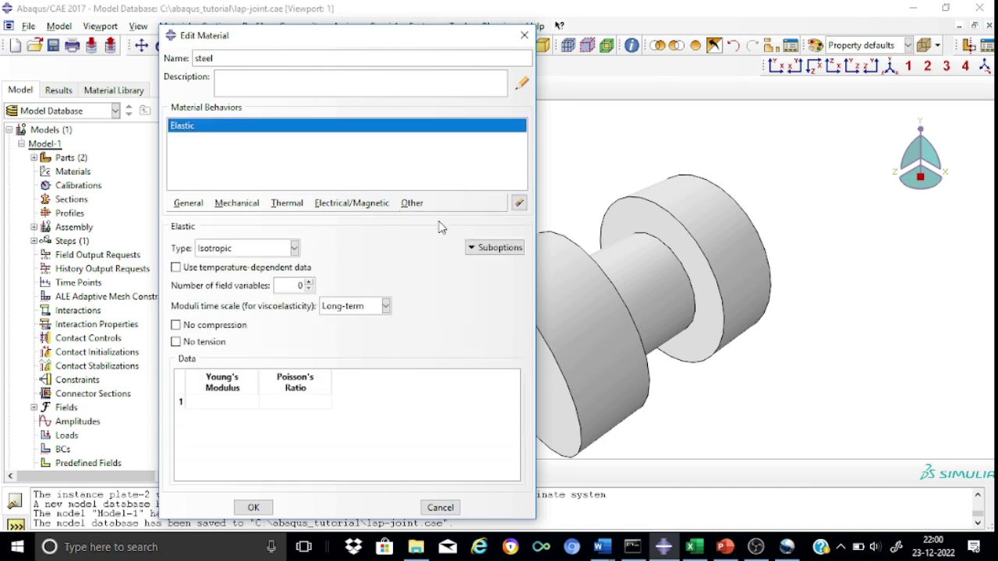
{"action": "left_click", "coordinate": [229, 401]}
{"action": "type", "text": "2e5"}
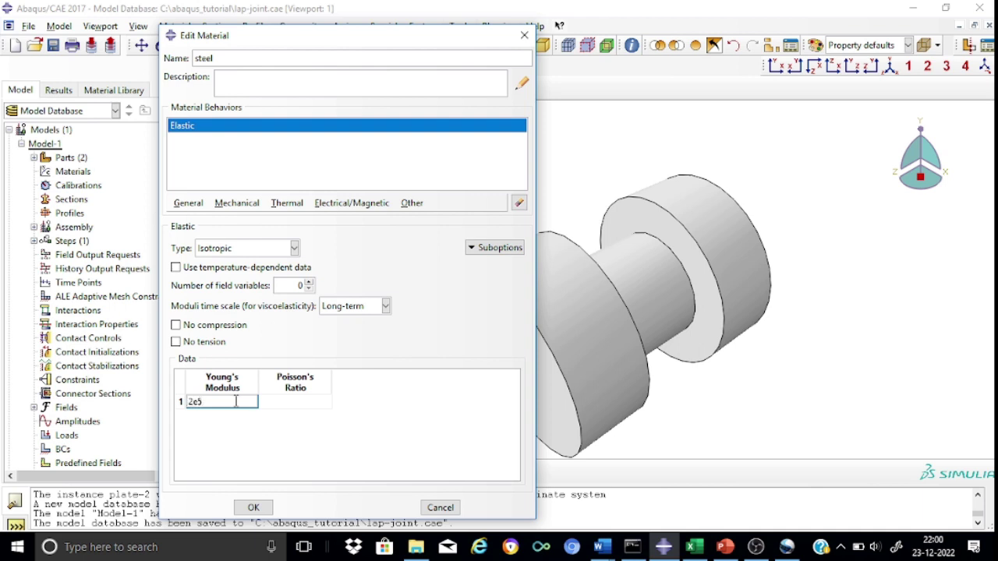
{"action": "left_click", "coordinate": [286, 399]}
{"action": "type", "text": "0.30"}
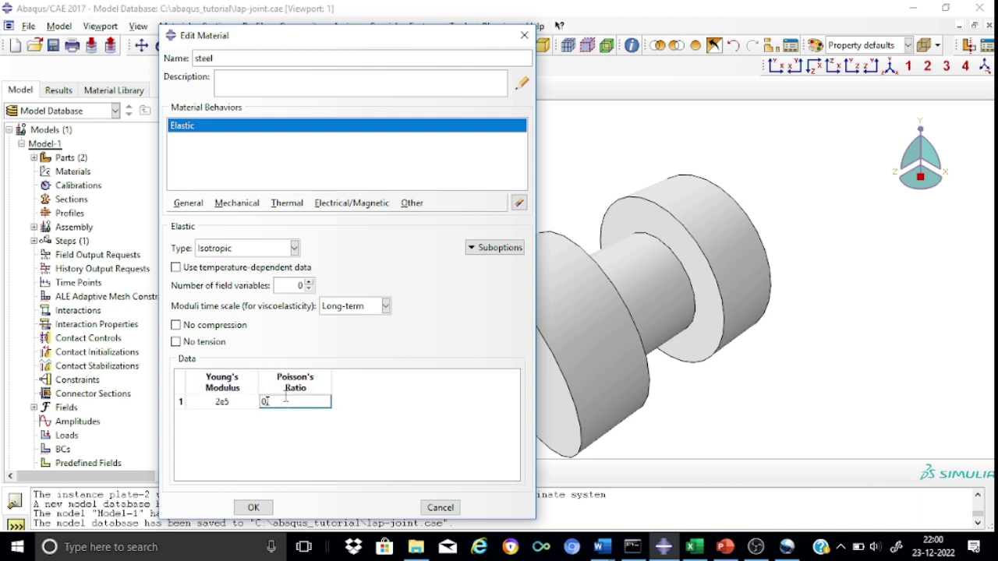
{"action": "left_click", "coordinate": [336, 447]}
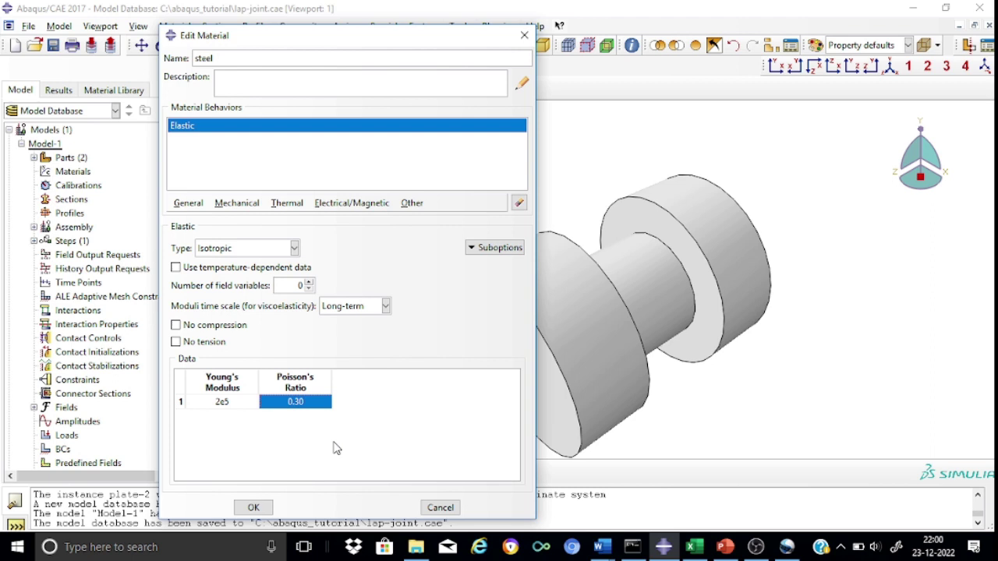
{"action": "left_click", "coordinate": [256, 508]}
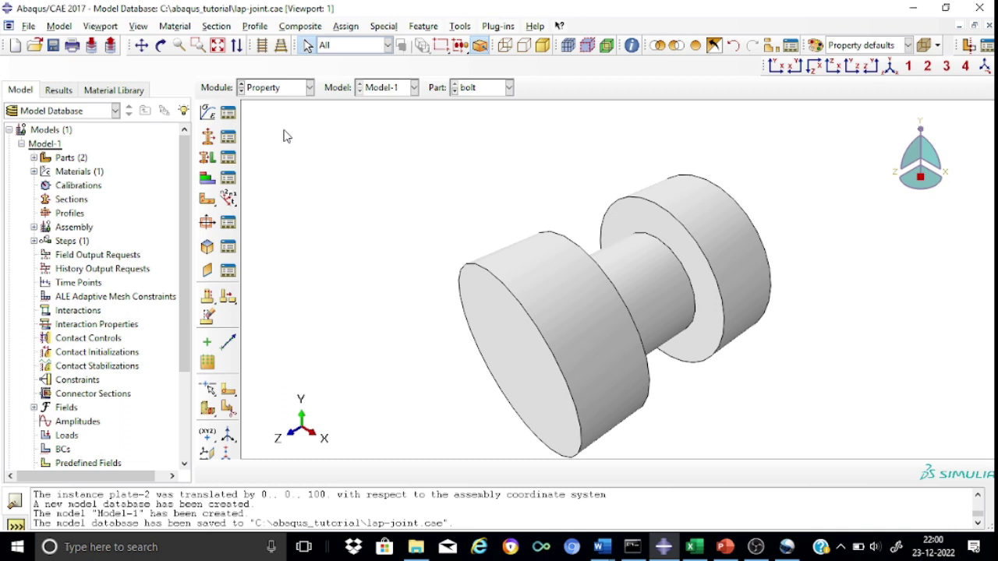
Step: Create a solid, homogeneous section named Section-lap that uses the steel material
{"action": "left_click", "coordinate": [209, 138]}
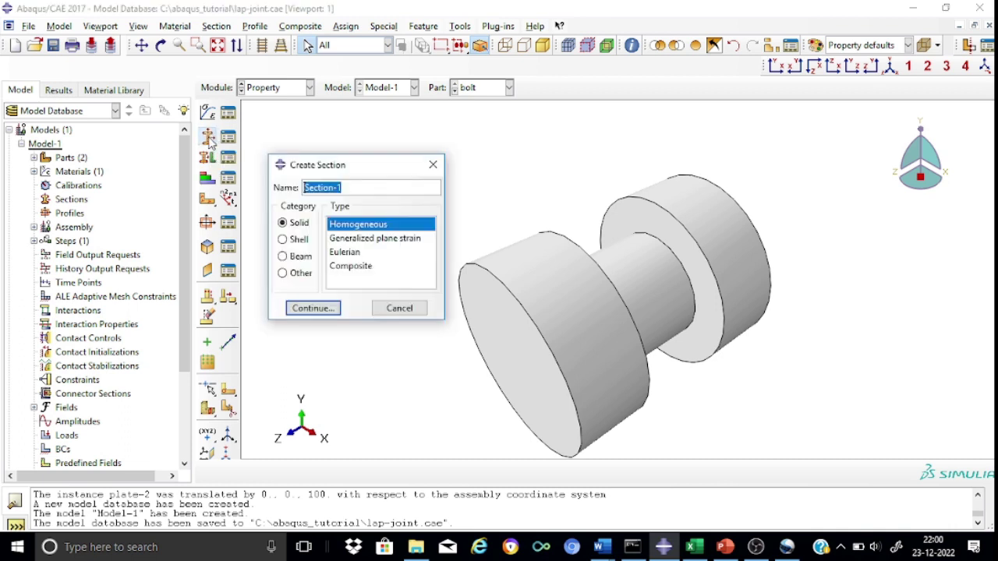
{"action": "left_click", "coordinate": [356, 188]}
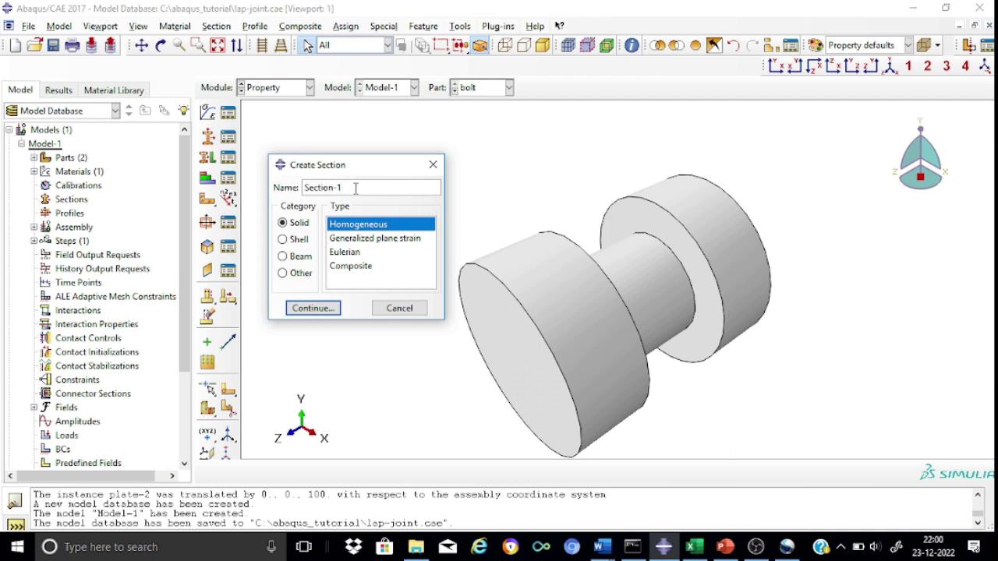
{"action": "key", "text": "BackSpace"}
{"action": "type", "text": "lap"}
{"action": "left_click", "coordinate": [331, 310]}
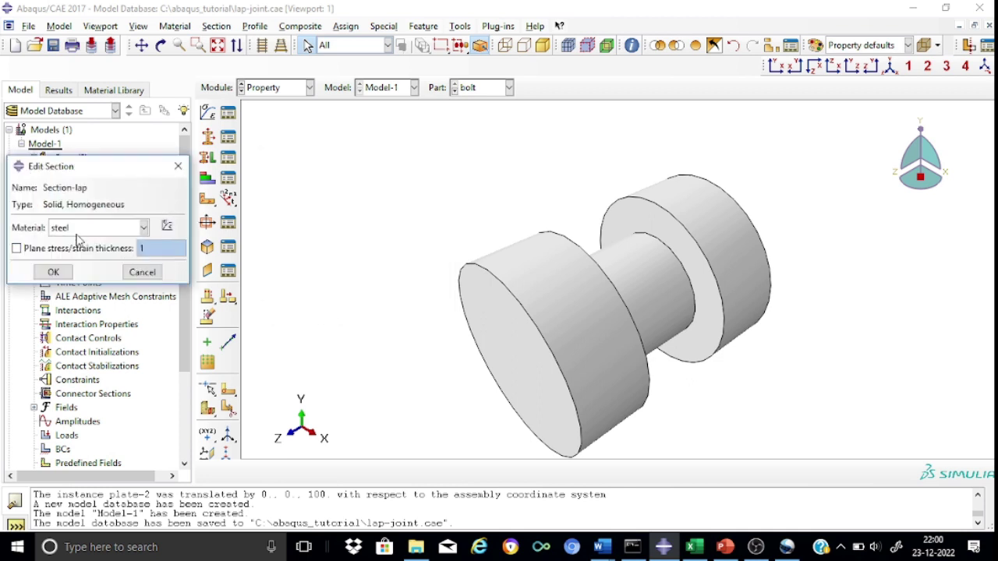
{"action": "left_click", "coordinate": [68, 275]}
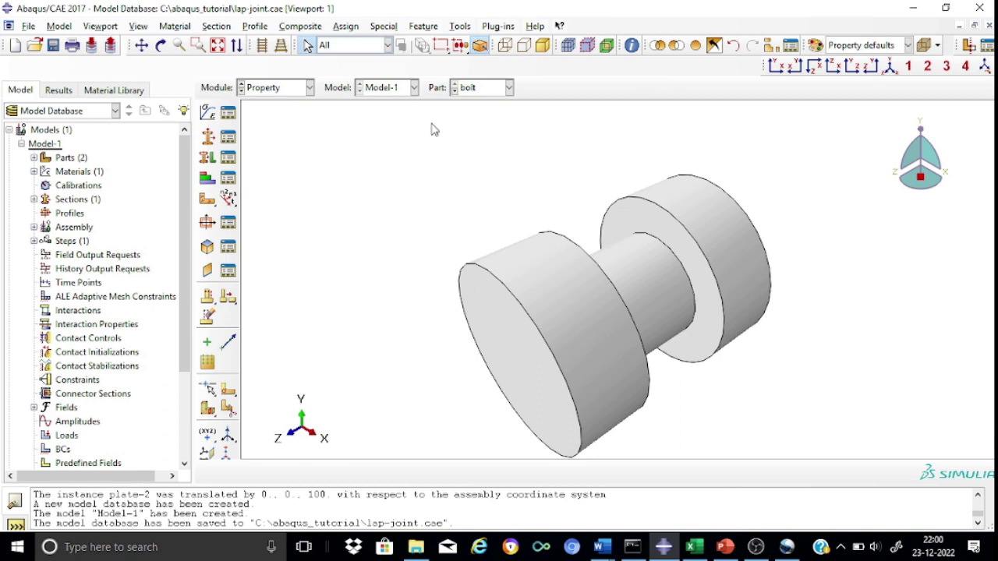
Step: Switch to the plate part and assign Section-lap to the whole plate, creating Set-1 for the region
{"action": "left_click", "coordinate": [508, 88]}
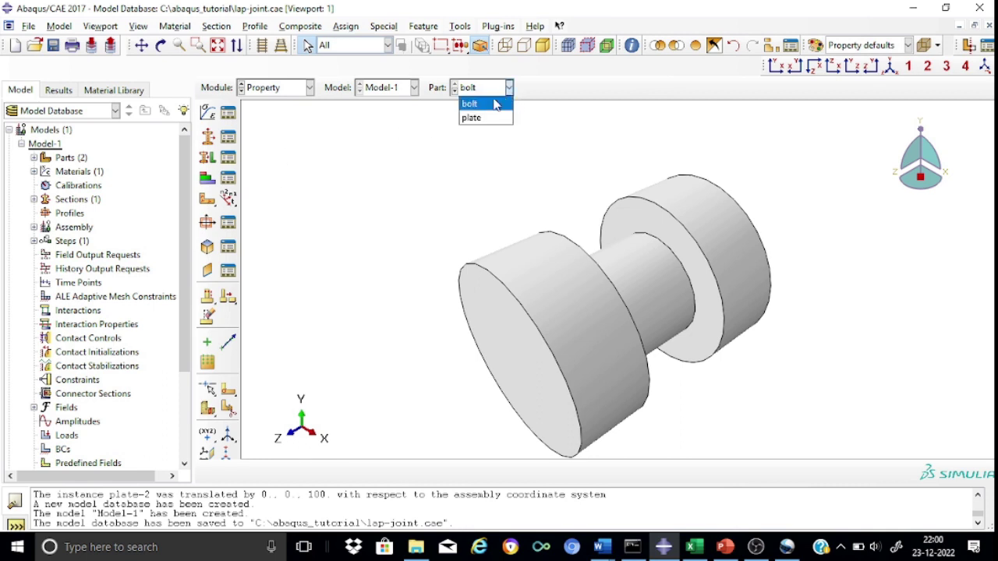
{"action": "left_click", "coordinate": [487, 118]}
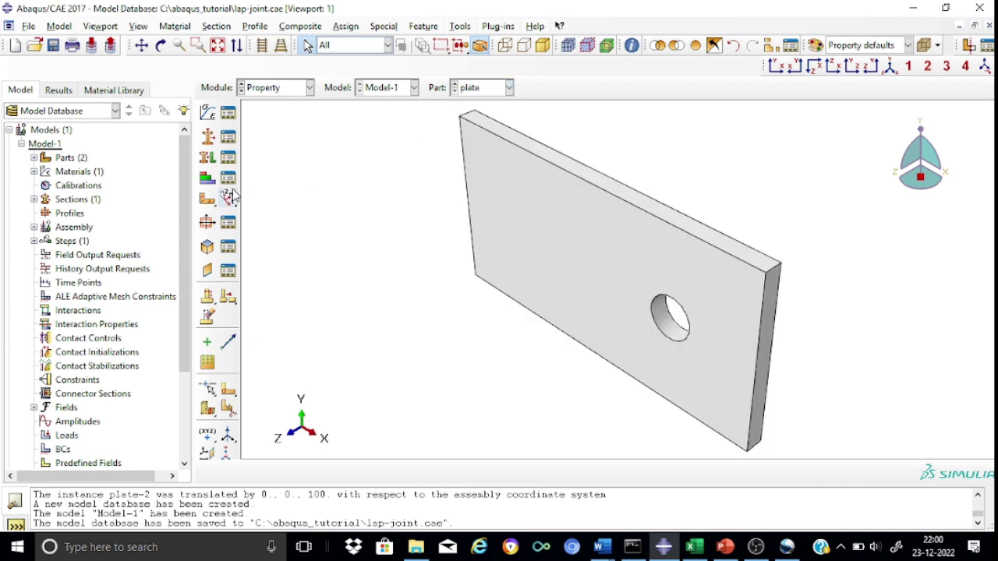
{"action": "left_click", "coordinate": [207, 158]}
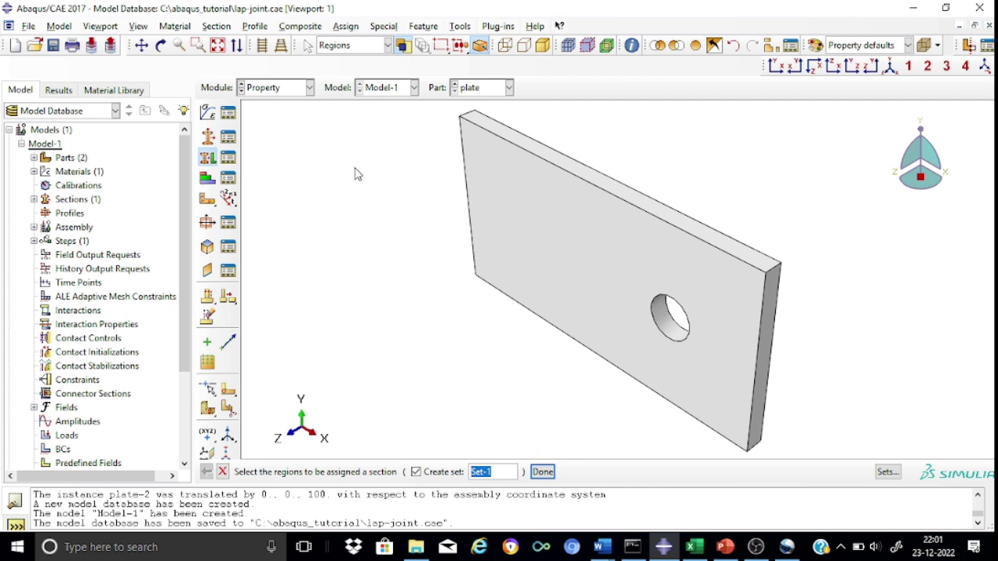
{"action": "left_click", "coordinate": [536, 177]}
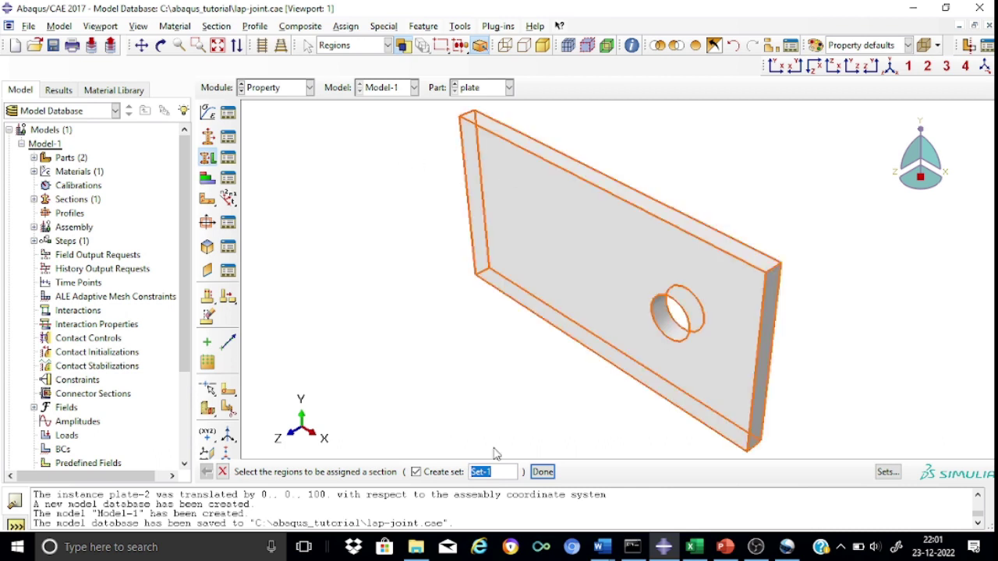
{"action": "left_click", "coordinate": [541, 472]}
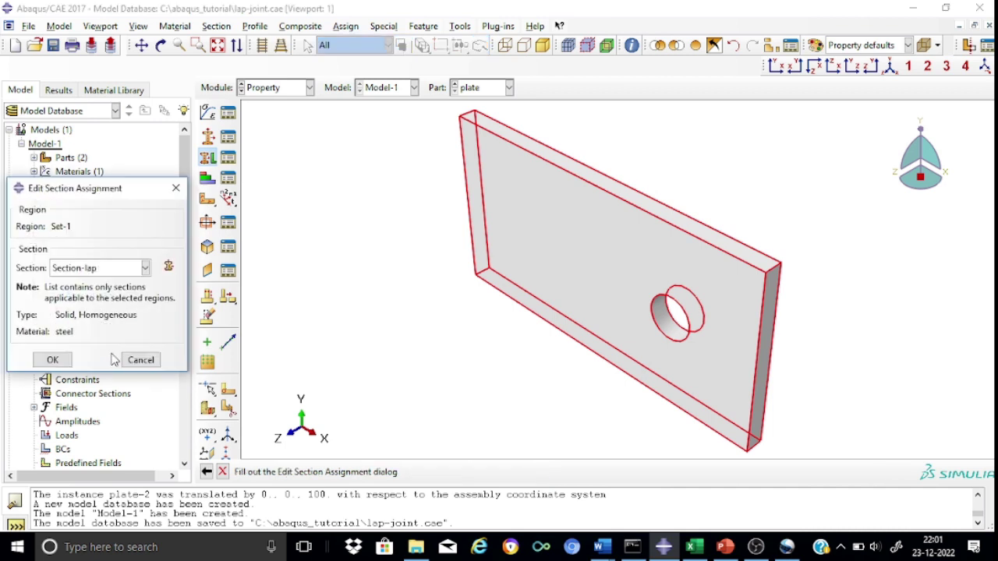
{"action": "left_click", "coordinate": [64, 361]}
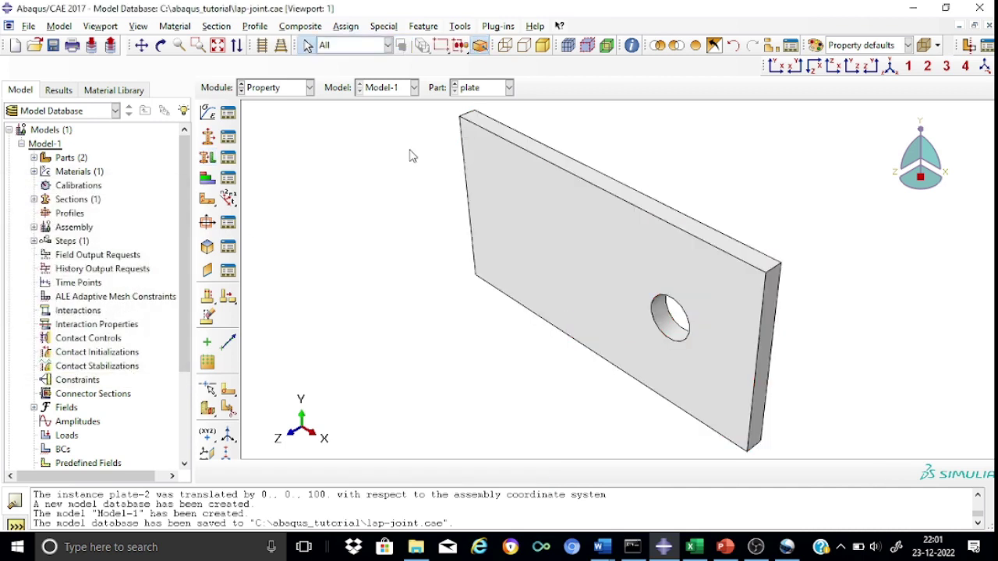
Step: Switch to the bolt part and assign Section-lap to the whole bolt, creating Set-1 for the region
{"action": "left_click", "coordinate": [212, 158]}
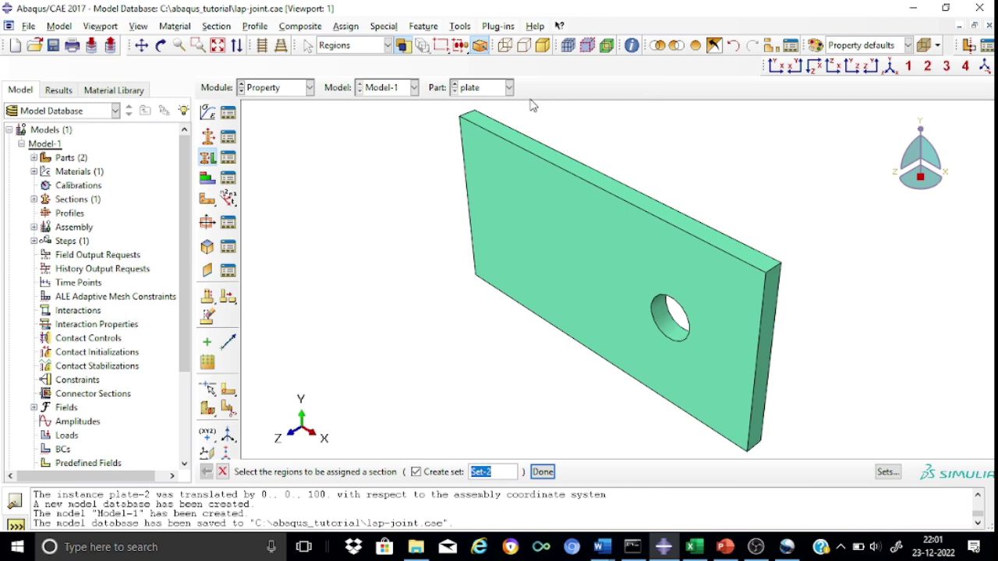
{"action": "left_click", "coordinate": [509, 87]}
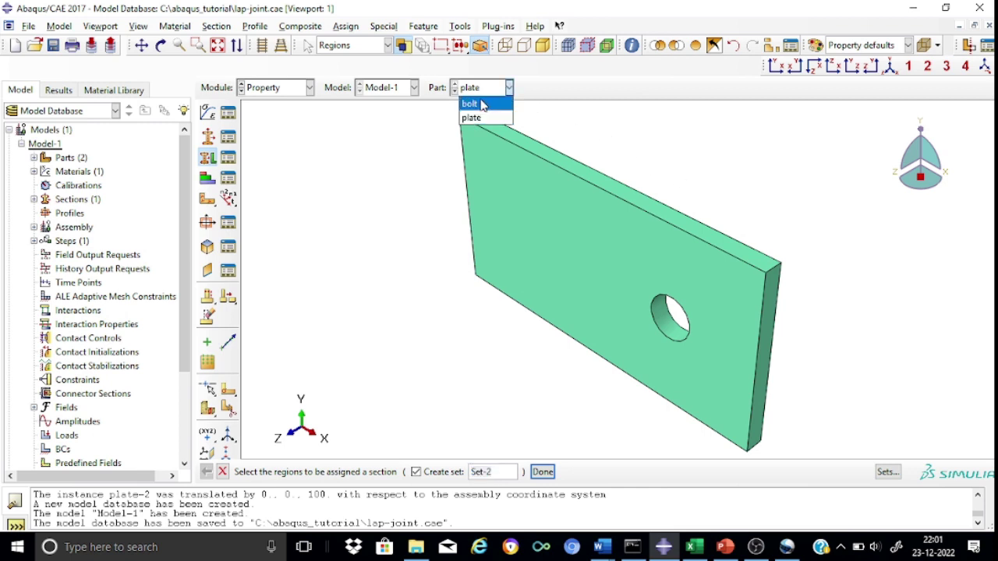
{"action": "left_click", "coordinate": [482, 104]}
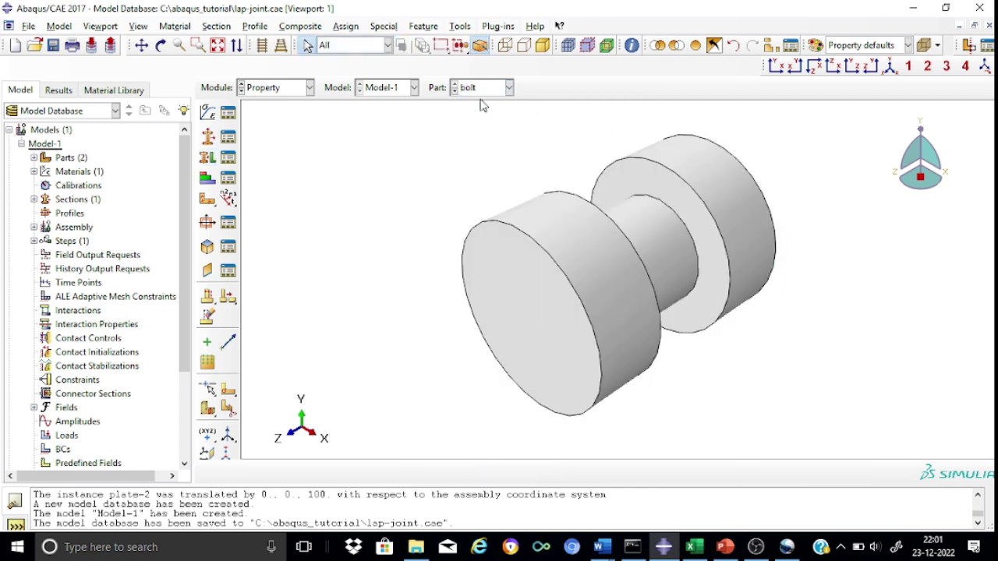
{"action": "left_click", "coordinate": [204, 159]}
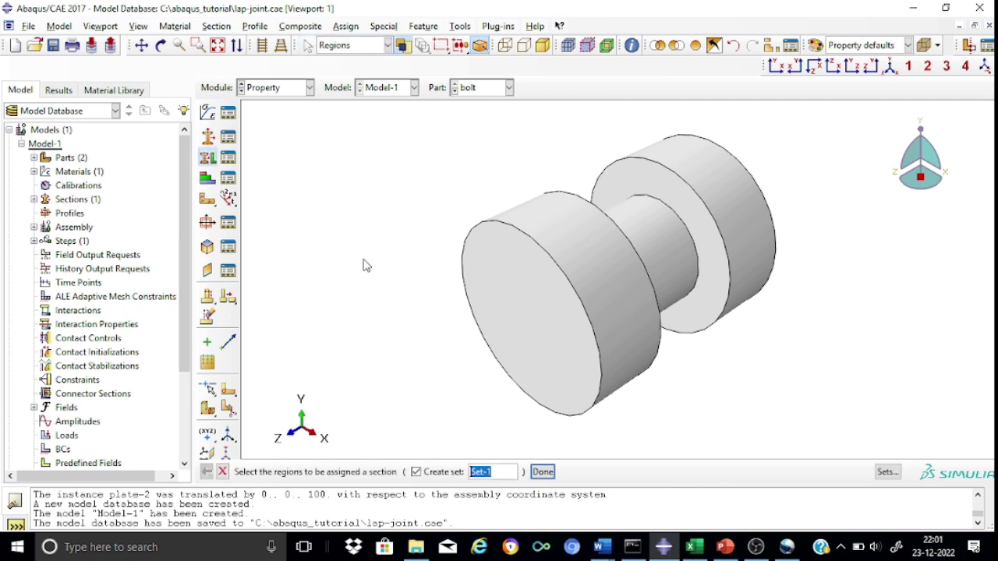
{"action": "left_click_drag", "start_coordinate": [442, 122], "coordinate": [837, 441]}
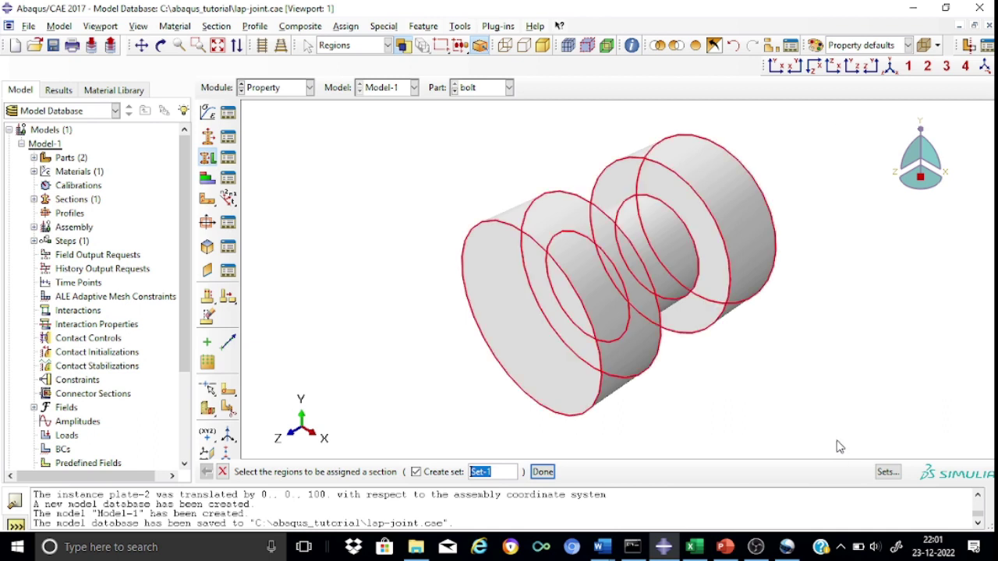
{"action": "left_click", "coordinate": [542, 471]}
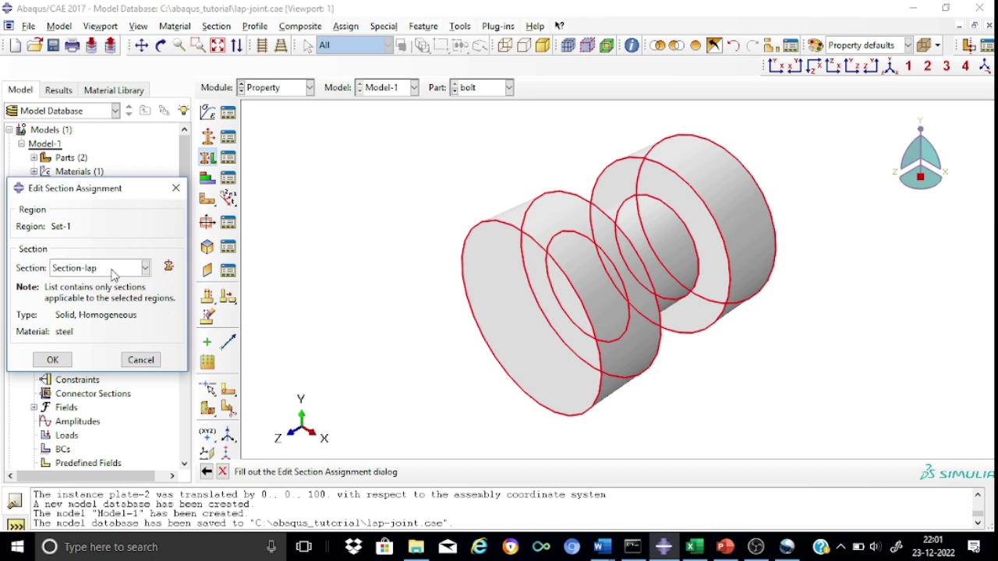
{"action": "left_click", "coordinate": [53, 360]}
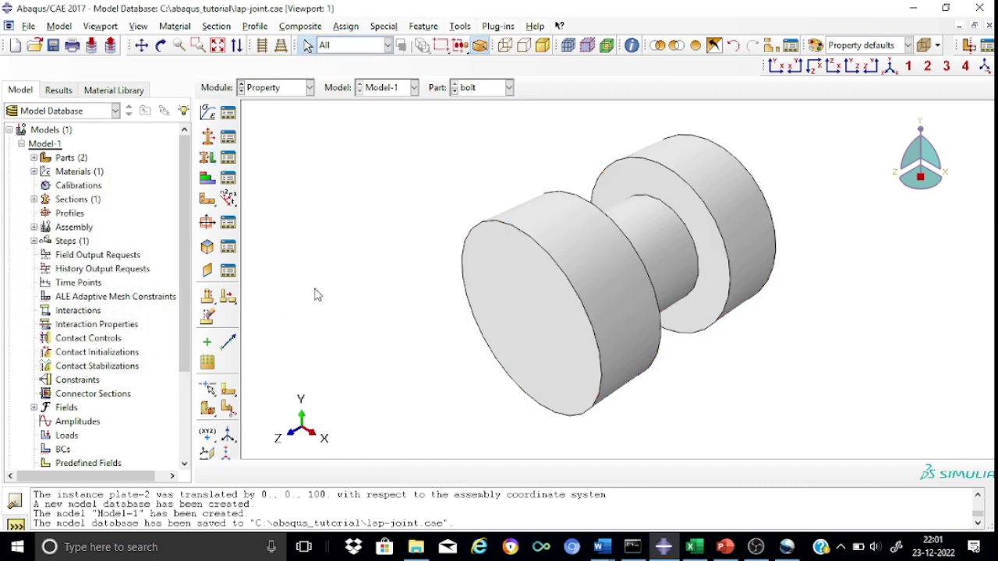
{"action": "left_click", "coordinate": [204, 161]}
{"action": "left_click", "coordinate": [542, 472]}
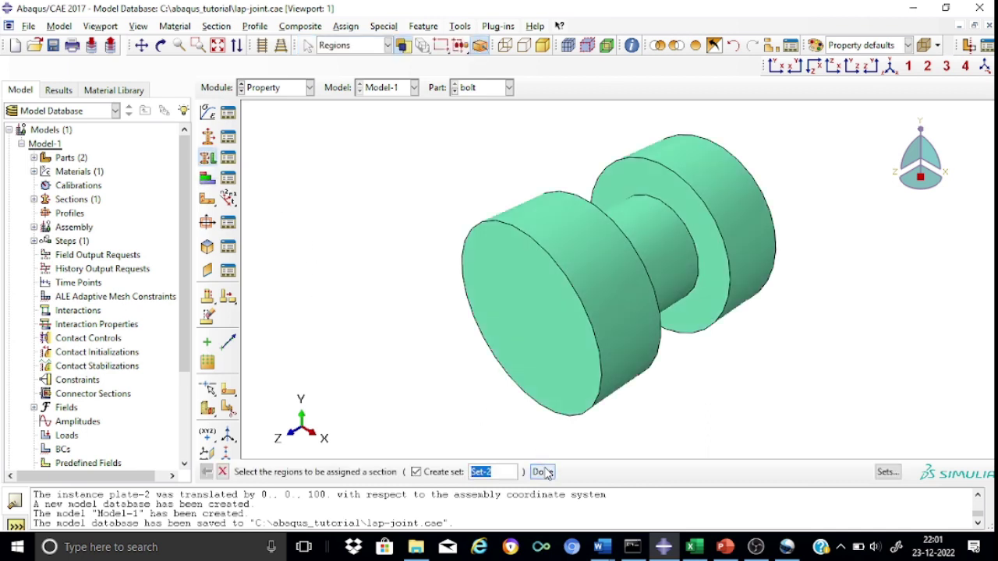
{"action": "left_click", "coordinate": [223, 473]}
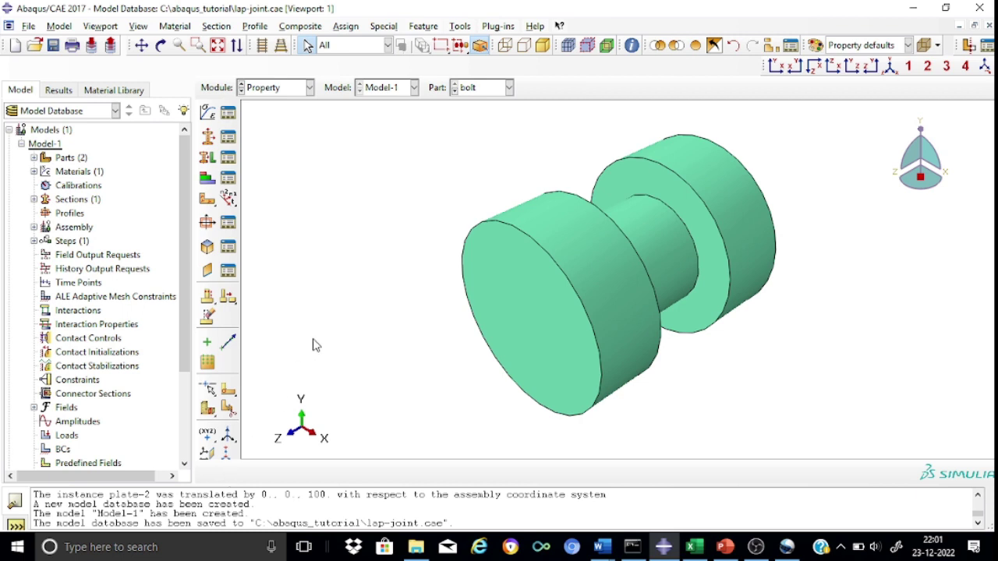
Step: Switch to the Assembly module and create a dependent instance of the plate with auto-offset from other instances
{"action": "left_click", "coordinate": [308, 87]}
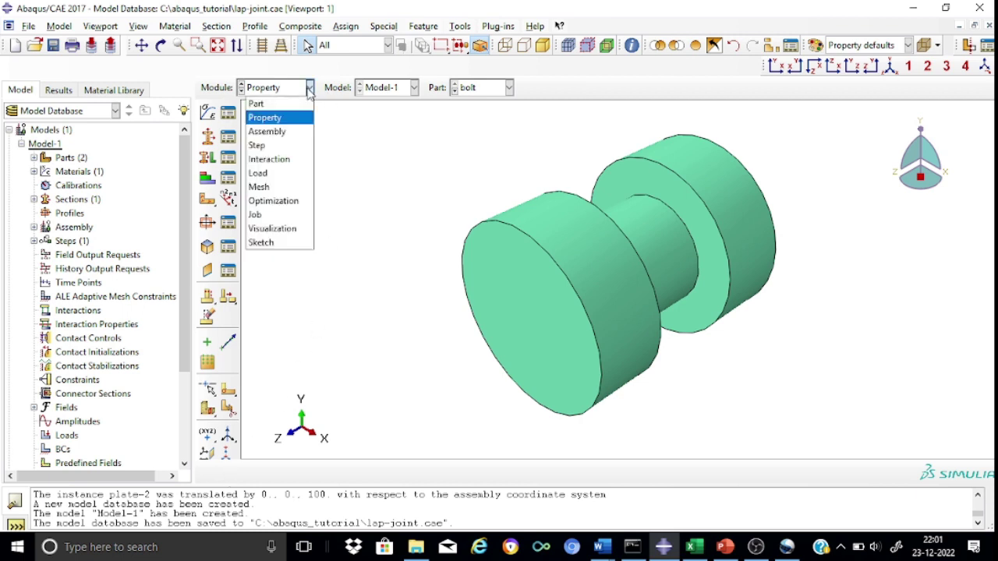
{"action": "left_click", "coordinate": [289, 132]}
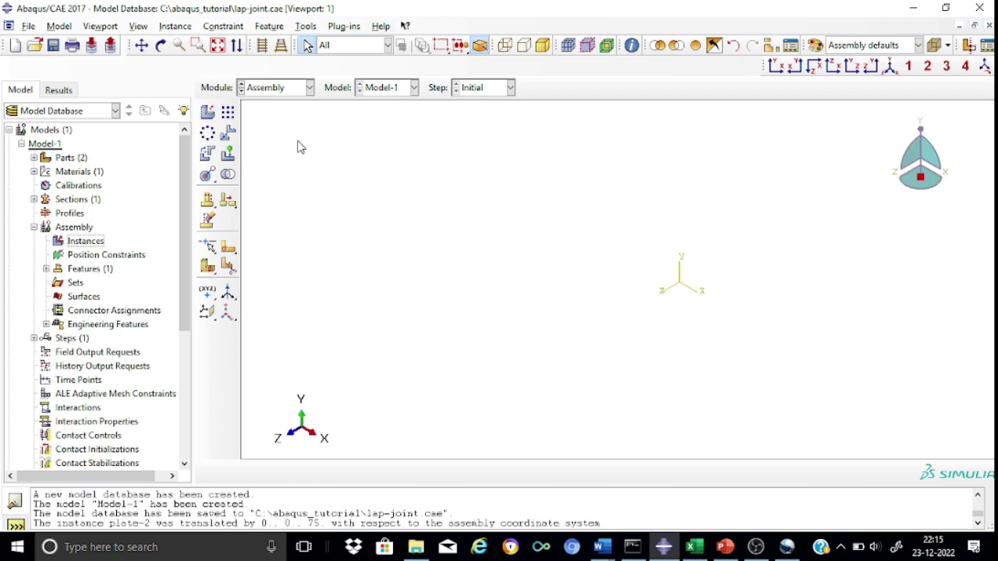
{"action": "left_click", "coordinate": [209, 113]}
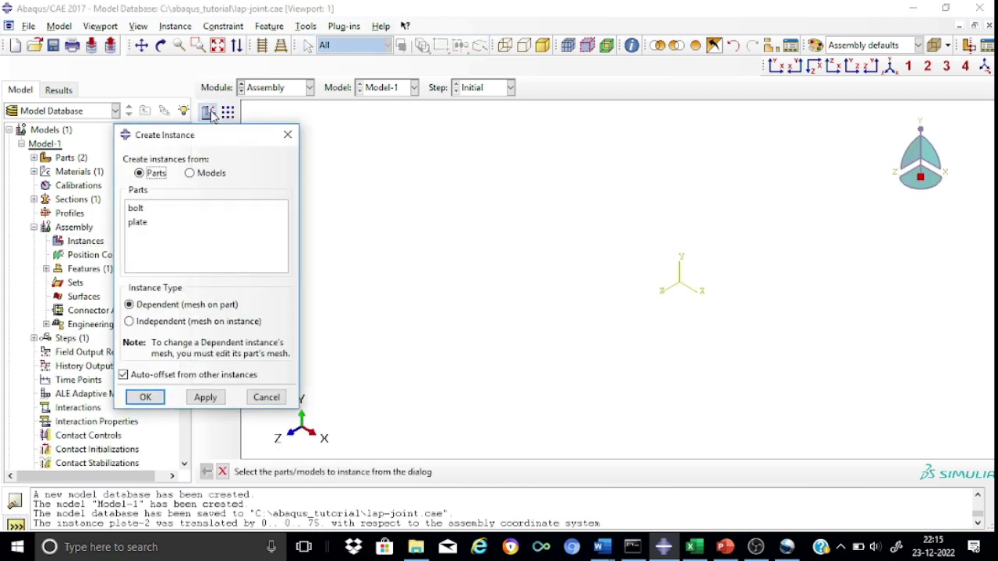
{"action": "left_click", "coordinate": [146, 224]}
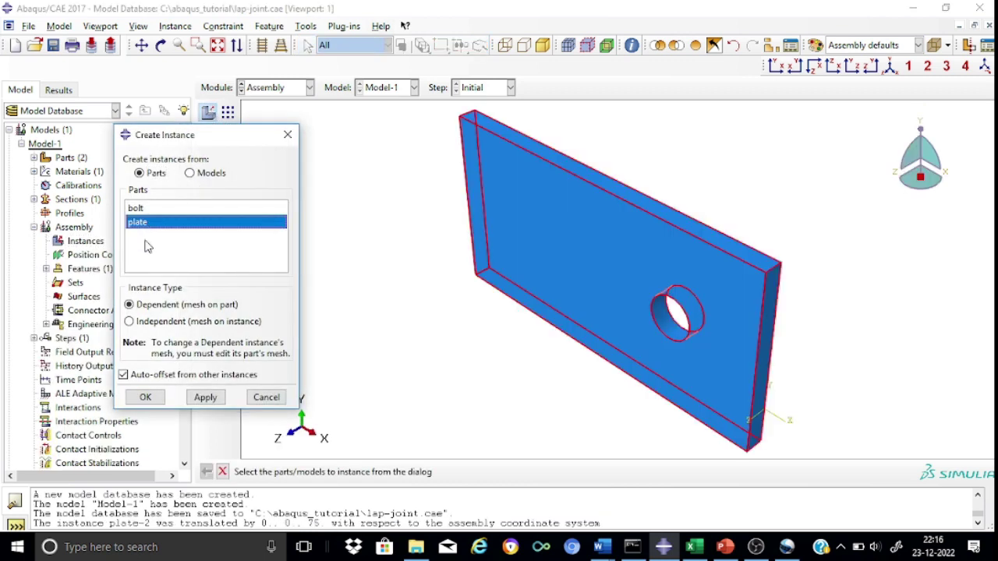
{"action": "left_click", "coordinate": [143, 399]}
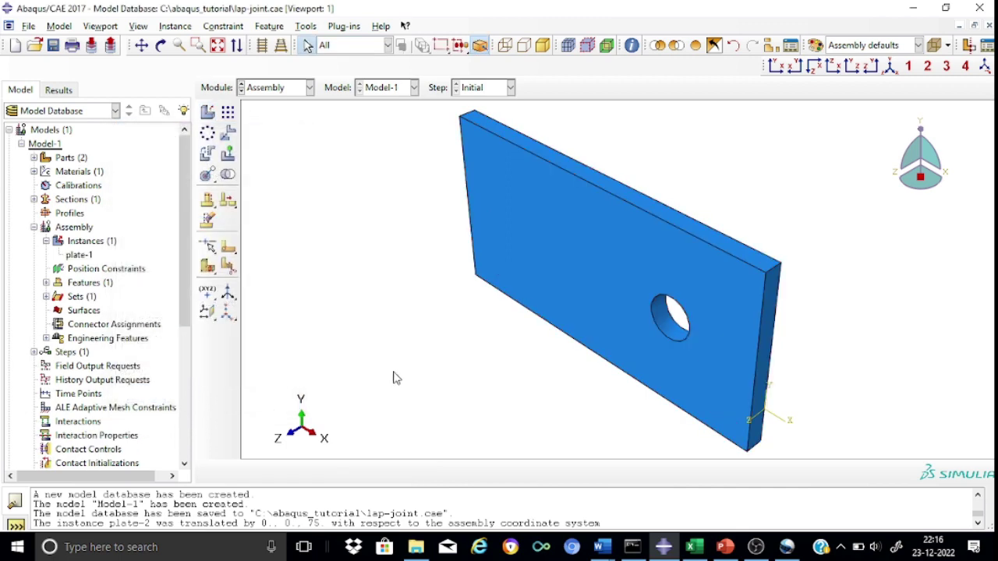
Step: Create a second dependent instance of the plate with auto-offset from other instances
{"action": "left_click", "coordinate": [208, 112]}
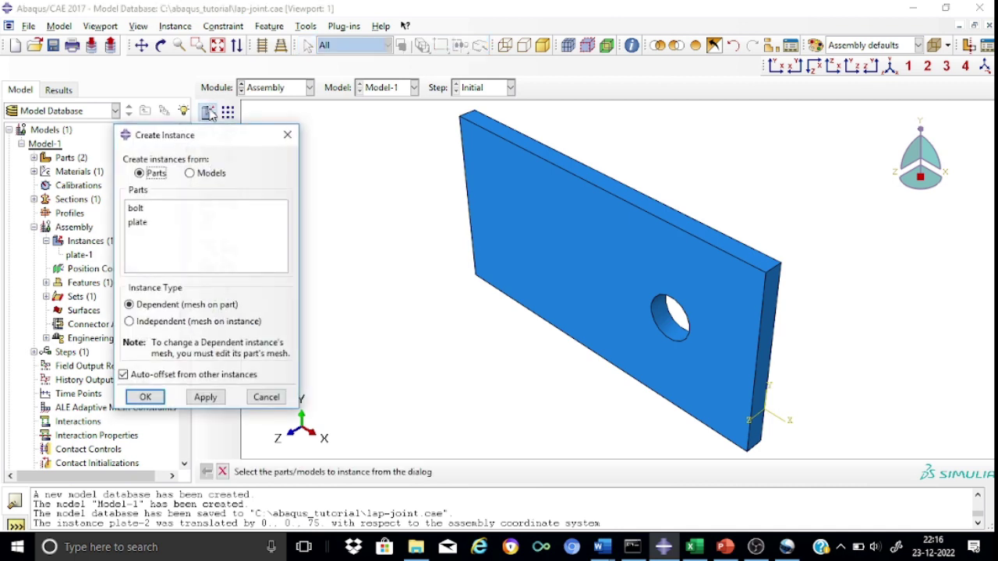
{"action": "left_click", "coordinate": [139, 223]}
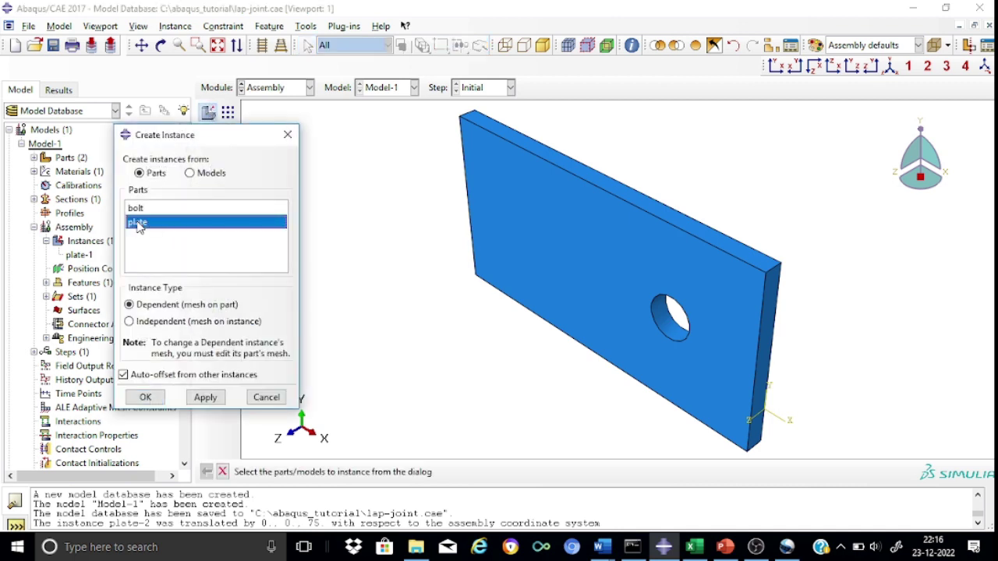
{"action": "left_click", "coordinate": [151, 396]}
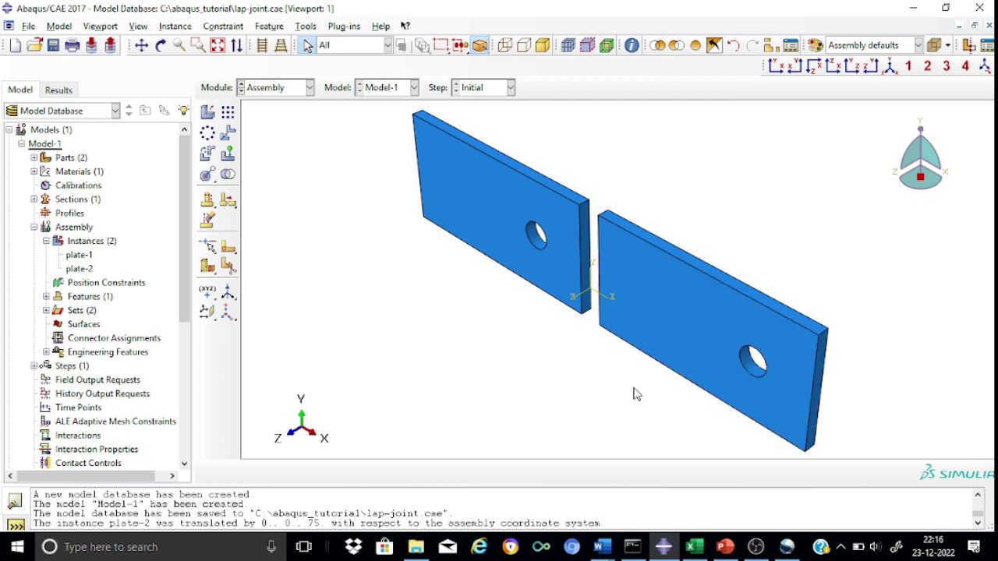
Step: Translate the second plate instance 75 along Z, from 0,0,0 to 0,0,75
{"action": "left_click", "coordinate": [229, 134]}
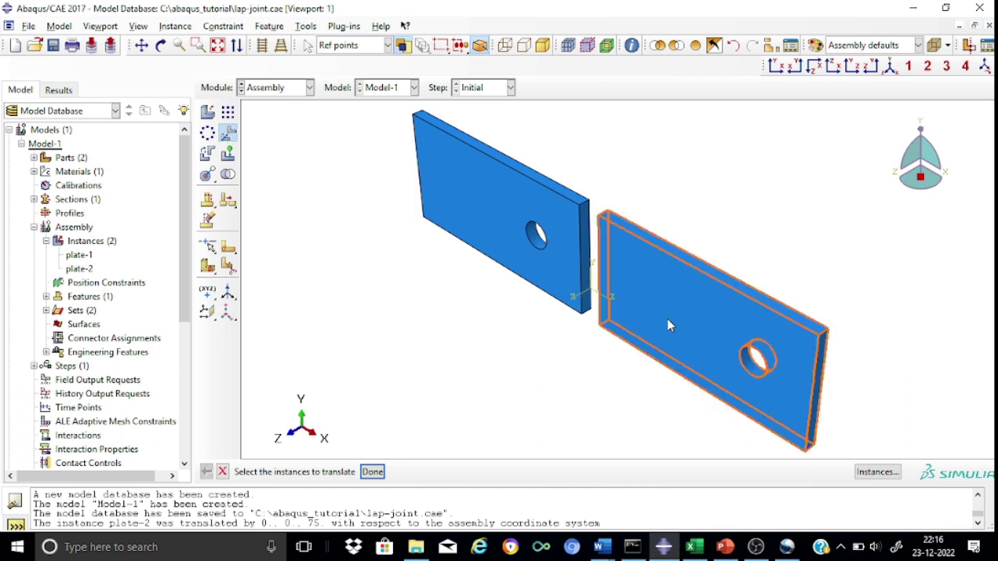
{"action": "left_click", "coordinate": [604, 355]}
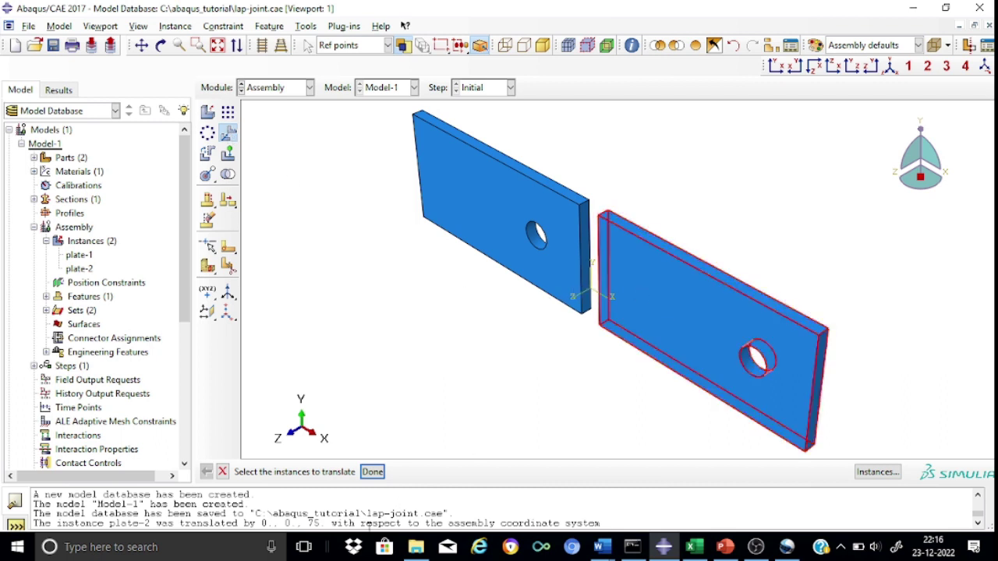
{"action": "left_click", "coordinate": [372, 472]}
{"action": "key", "text": "Return"}
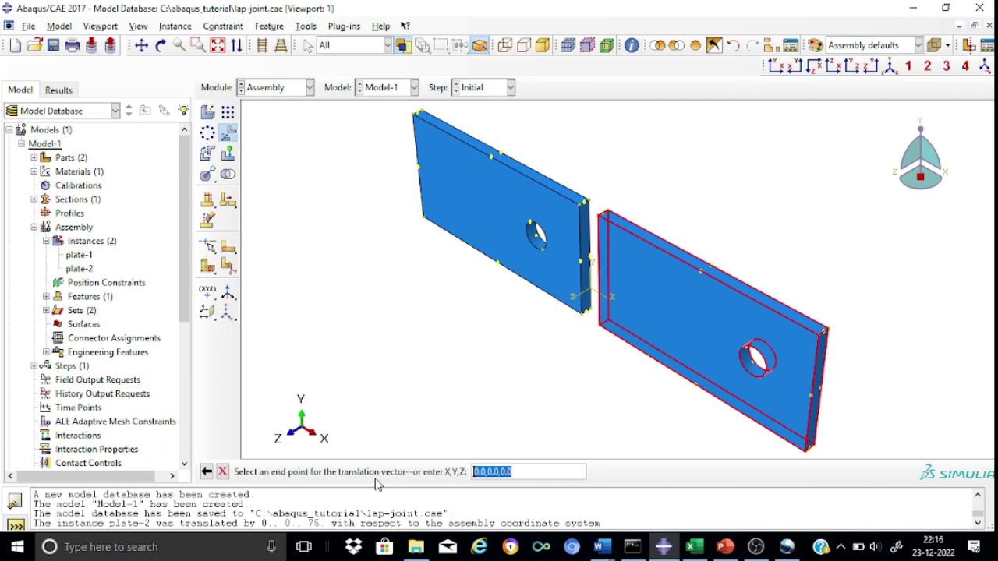
{"action": "left_click", "coordinate": [513, 472]}
{"action": "key", "text": "BackSpace"}
{"action": "key", "text": "BackSpace"}
{"action": "key", "text": "BackSpace"}
{"action": "key", "text": "BackSpace"}
{"action": "type", "text": ",75"}
{"action": "key", "text": "Return"}
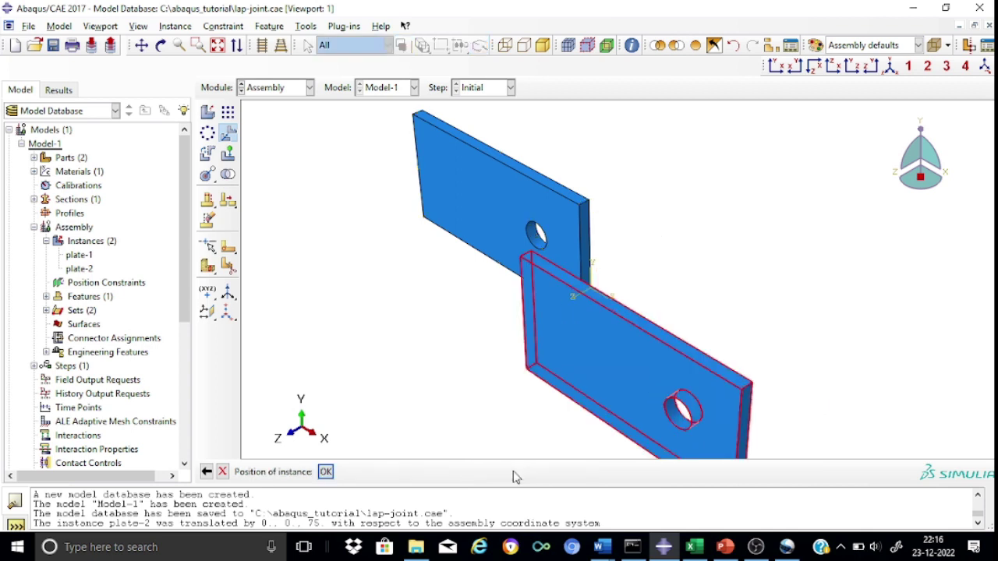
{"action": "left_click", "coordinate": [327, 473]}
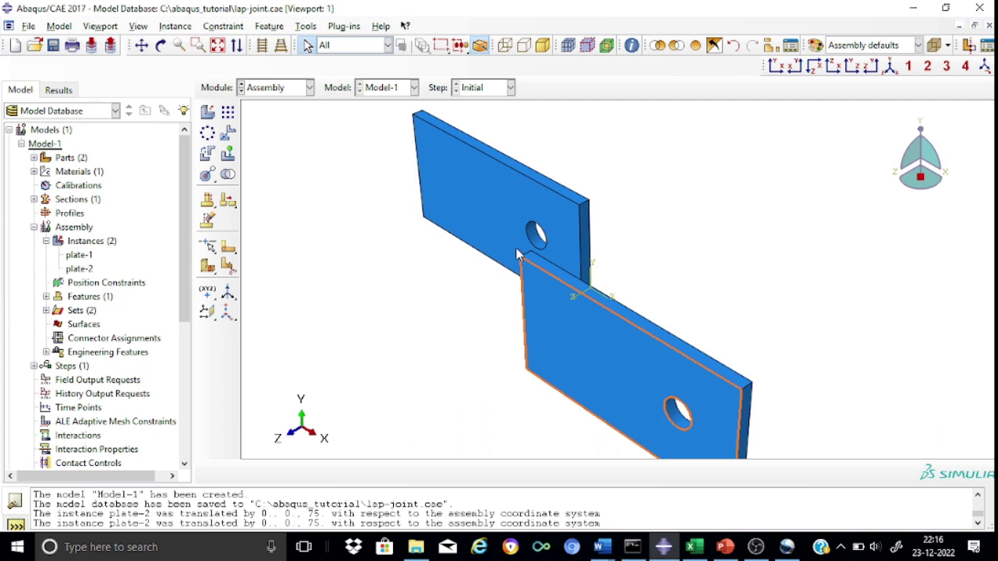
Step: Rotate the second plate 180 degrees about its front face's vertical edge at the end farthest from the hole
{"action": "left_click", "coordinate": [207, 156]}
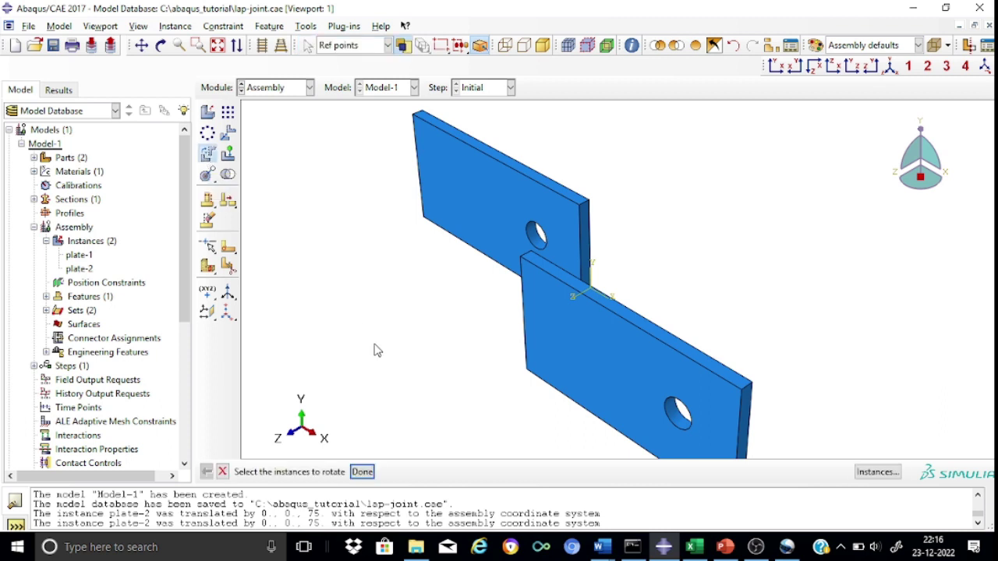
{"action": "left_click", "coordinate": [614, 379]}
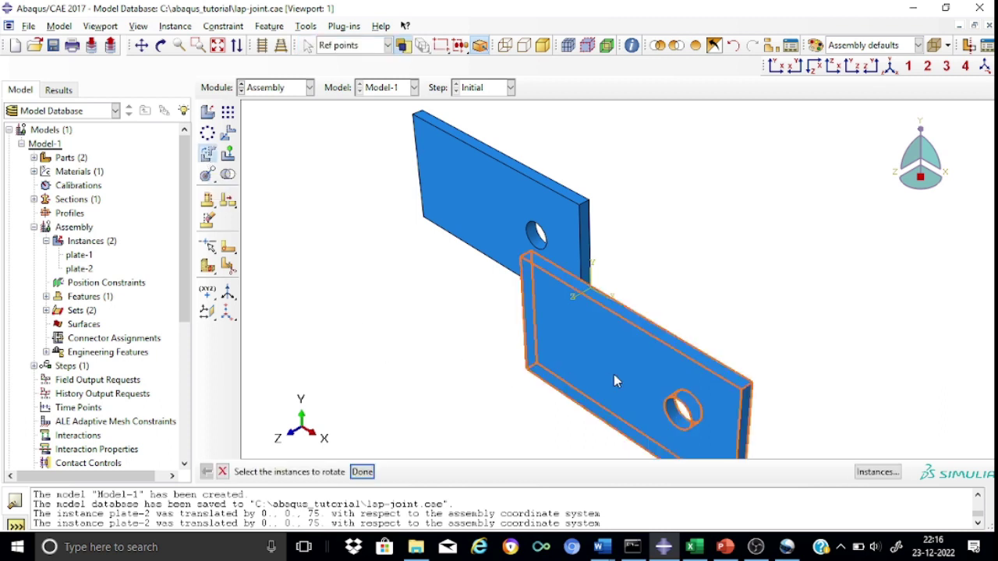
{"action": "left_click", "coordinate": [362, 472]}
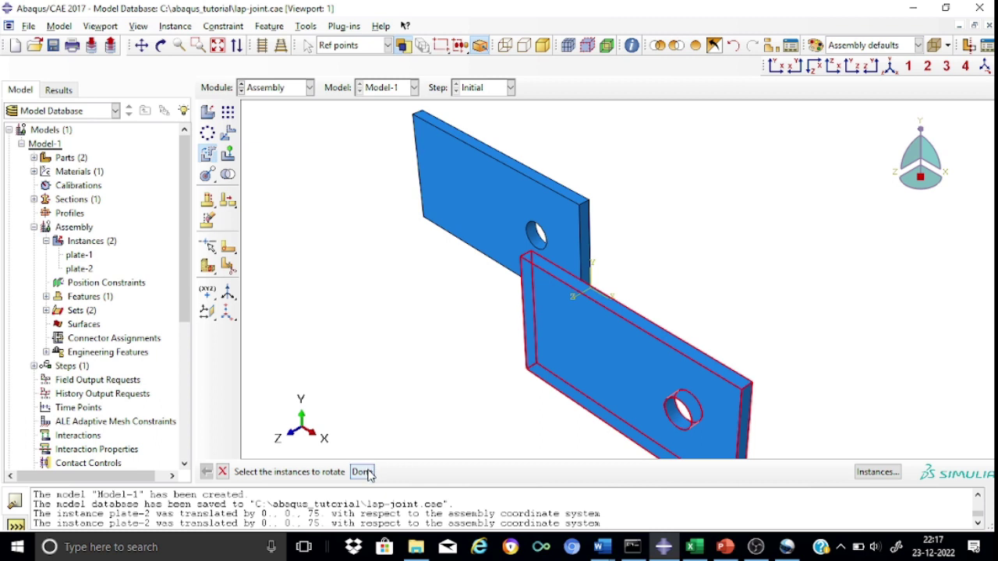
{"action": "left_click", "coordinate": [521, 258]}
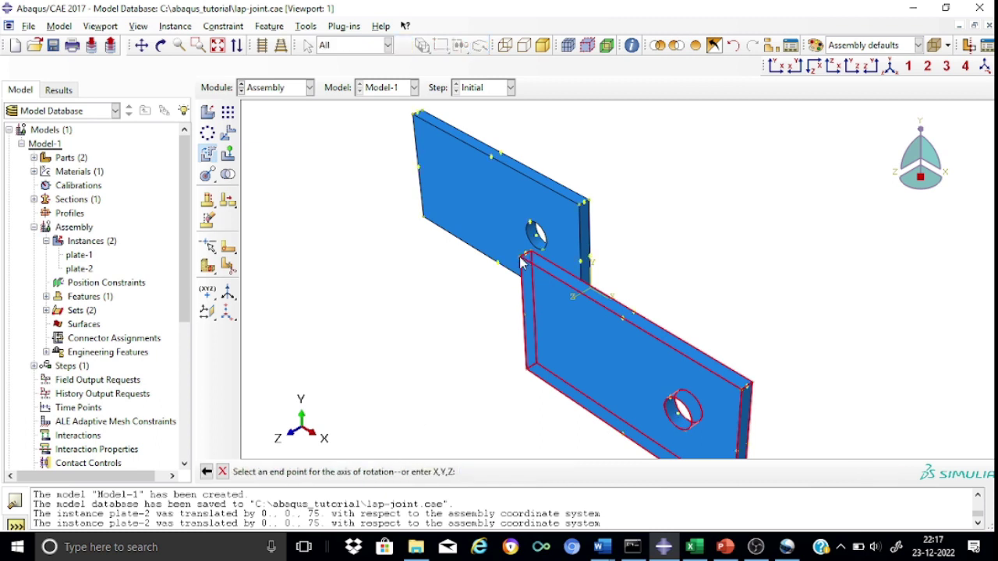
{"action": "left_click", "coordinate": [528, 372]}
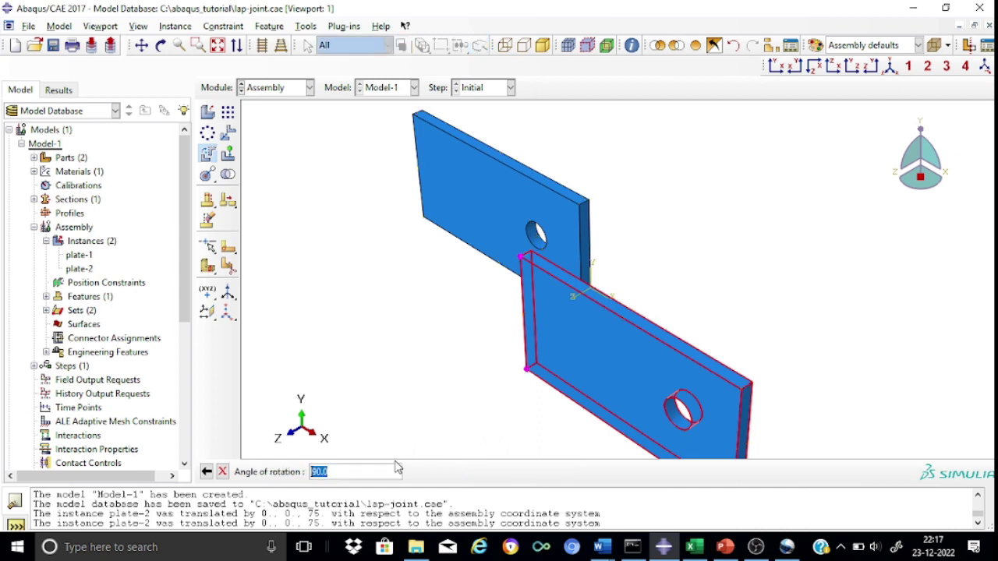
{"action": "type", "text": "180"}
{"action": "key", "text": "Return"}
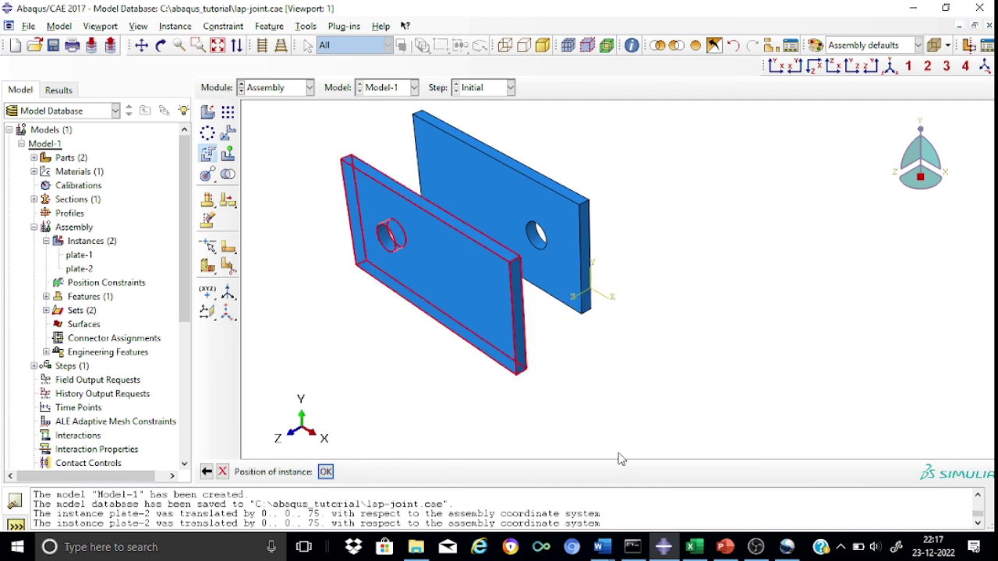
{"action": "left_click", "coordinate": [326, 473]}
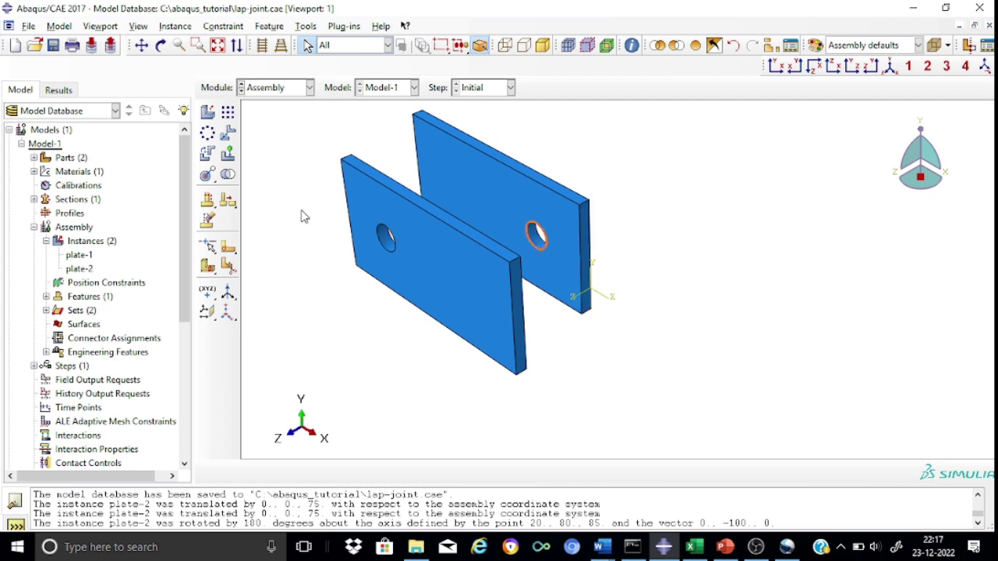
Step: Add a coaxial constraint moving the second plate's hole onto the first plate's hole axis, with the axis direction flipped
{"action": "left_click", "coordinate": [208, 175]}
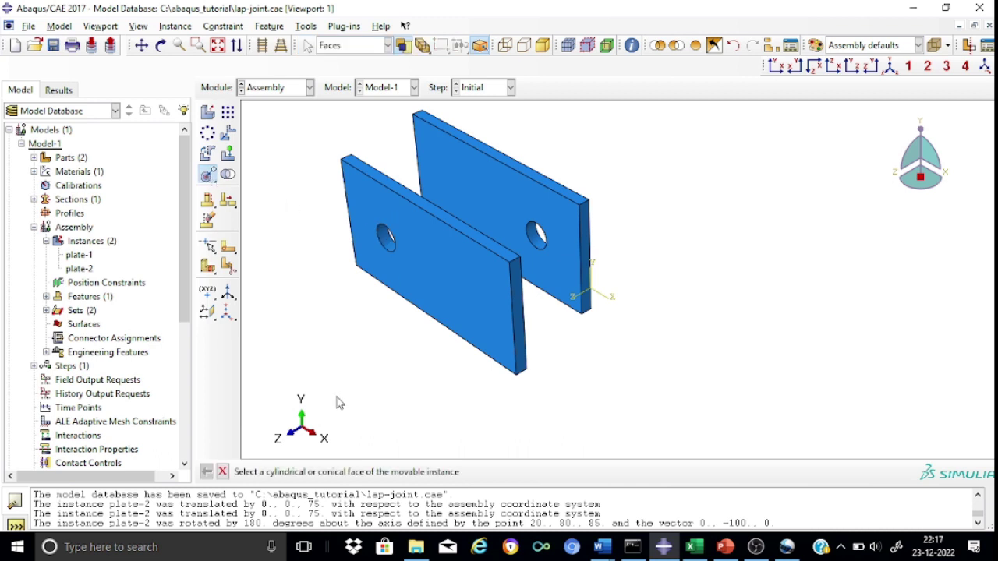
{"action": "left_click", "coordinate": [385, 242]}
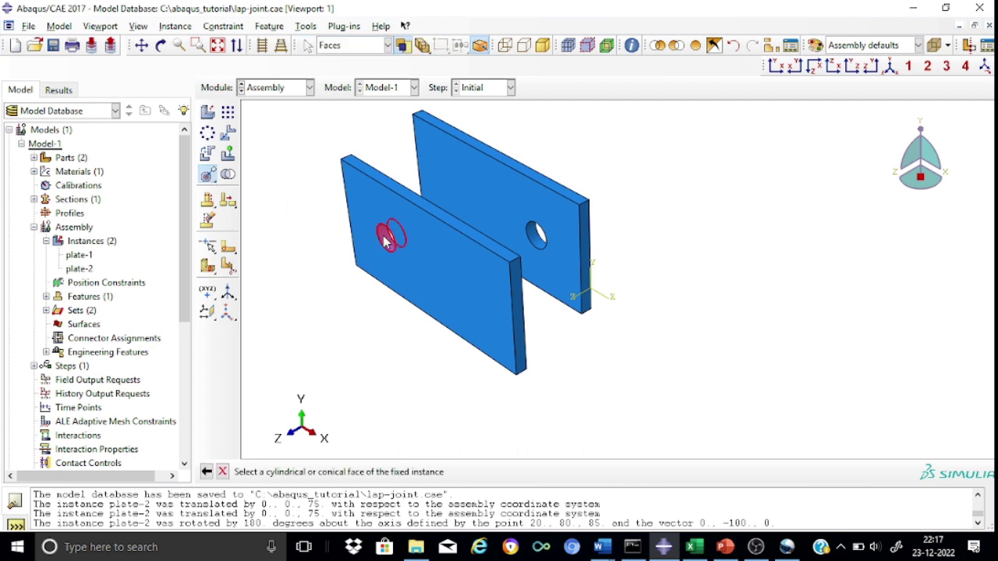
{"action": "left_click", "coordinate": [539, 247]}
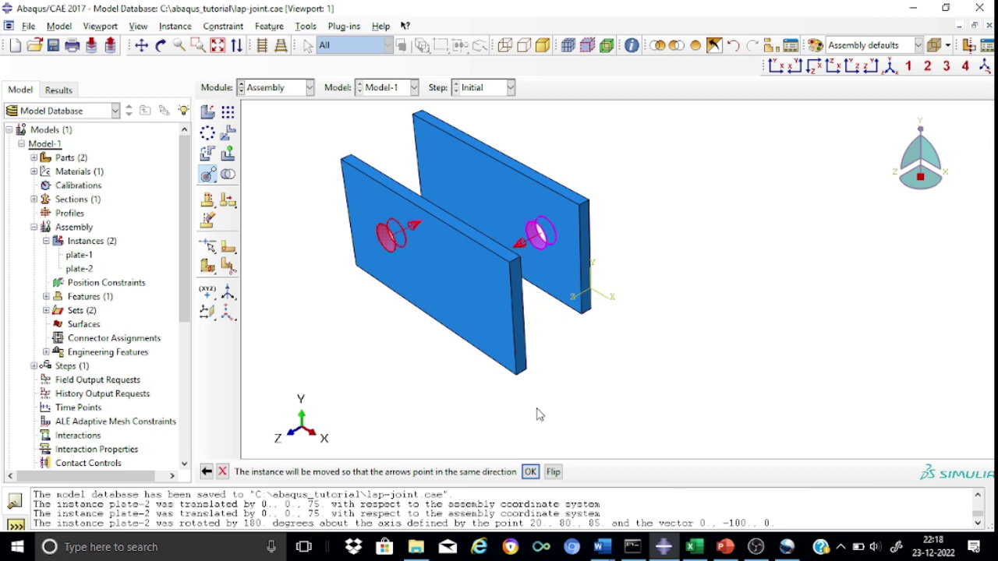
{"action": "left_click", "coordinate": [554, 473]}
{"action": "left_click", "coordinate": [530, 473]}
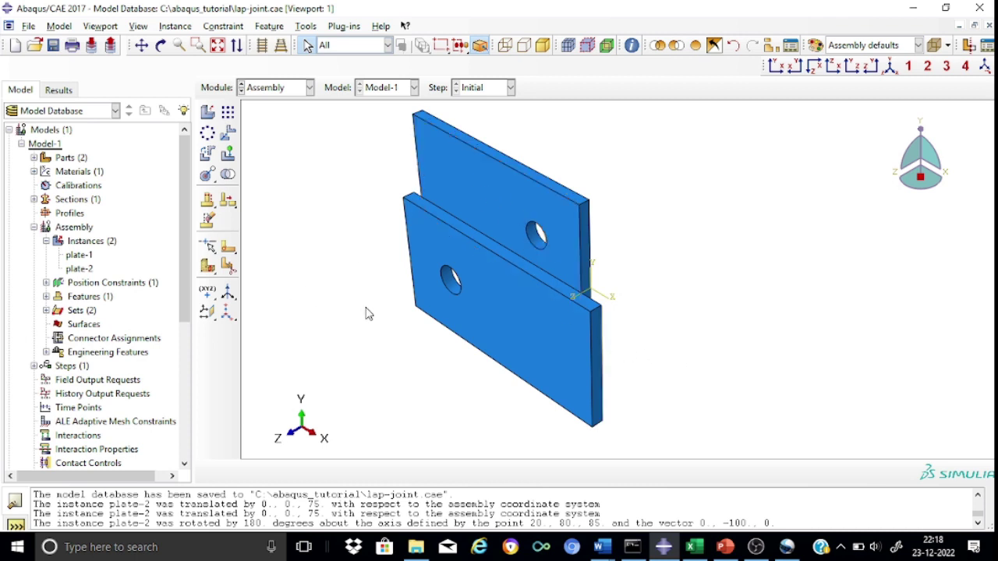
Step: Add a face-to-face constraint between the front faces of the second and first plates, with a distance of 10 and matching directions
{"action": "left_click", "coordinate": [213, 178]}
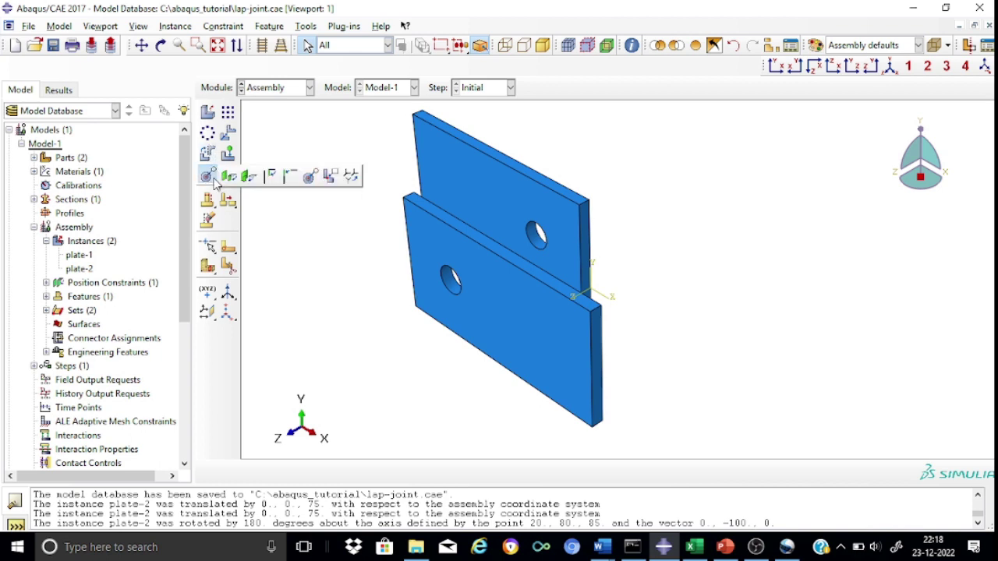
{"action": "left_click", "coordinate": [250, 179]}
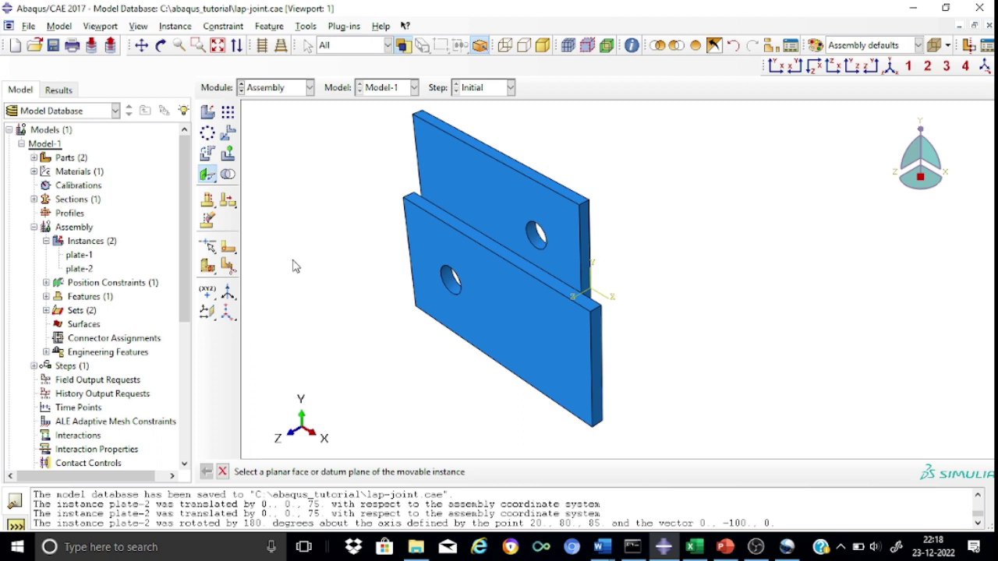
{"action": "left_click", "coordinate": [515, 331]}
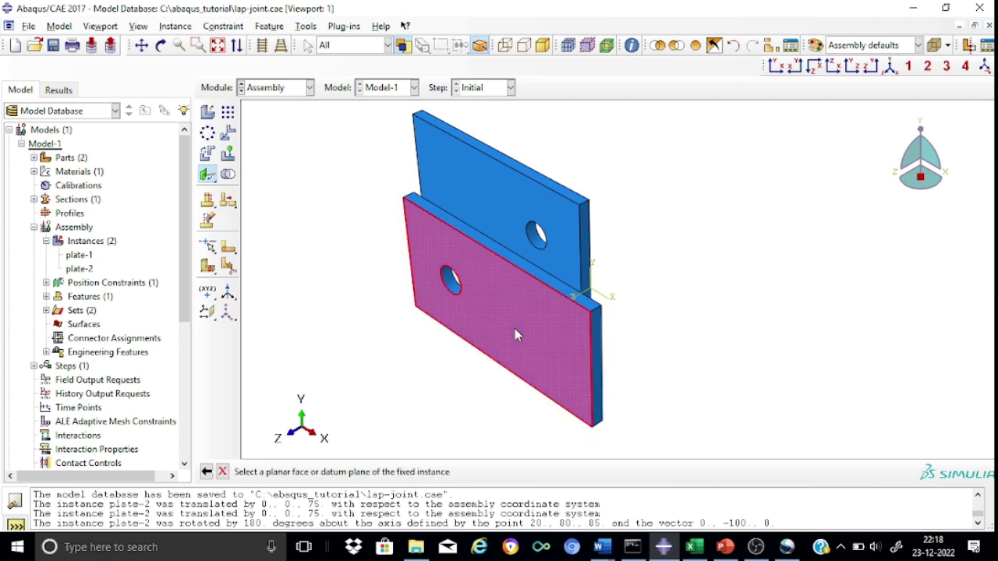
{"action": "left_click", "coordinate": [506, 204]}
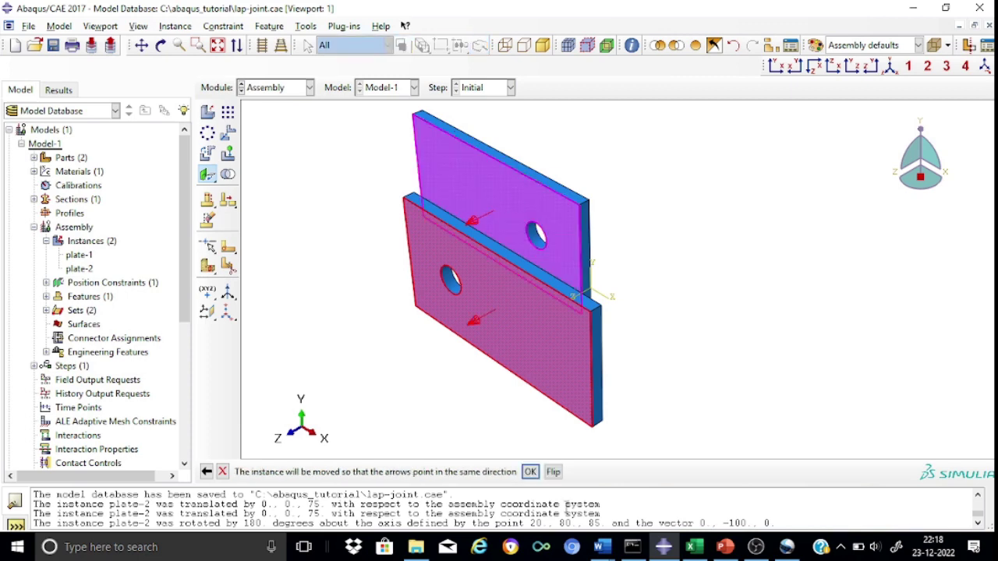
{"action": "left_click", "coordinate": [530, 473]}
{"action": "type", "text": "10"}
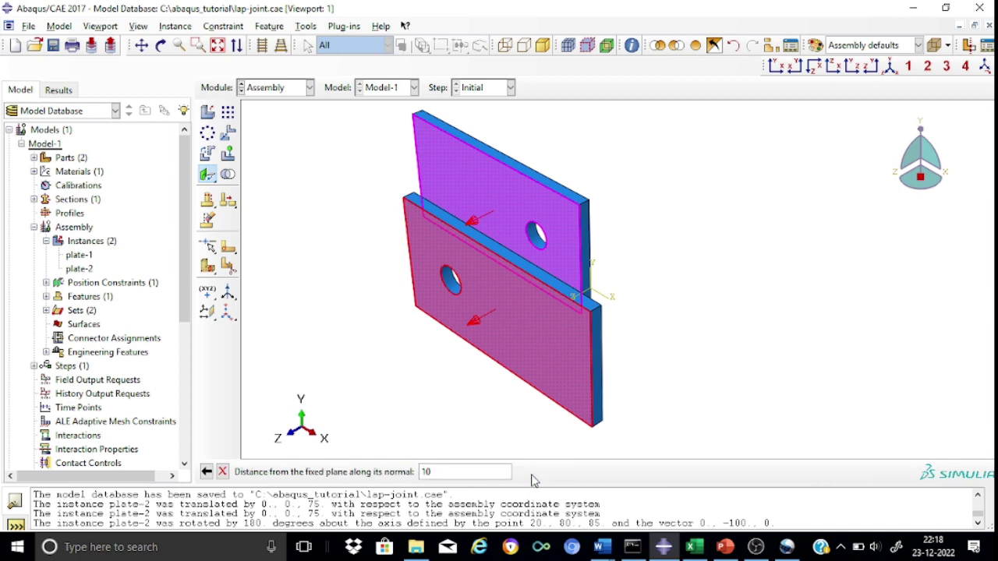
{"action": "key", "text": "Return"}
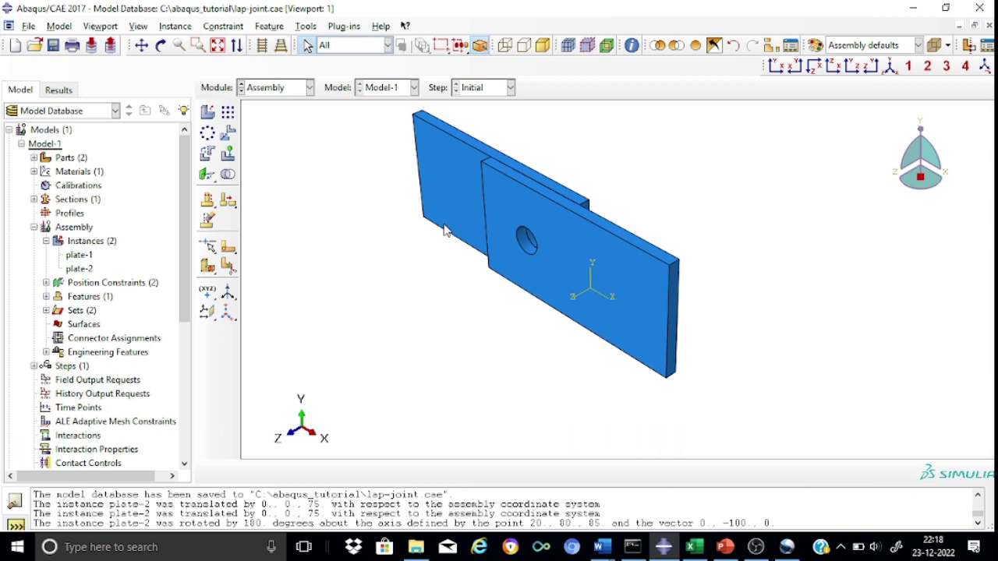
{"action": "left_click", "coordinate": [591, 328]}
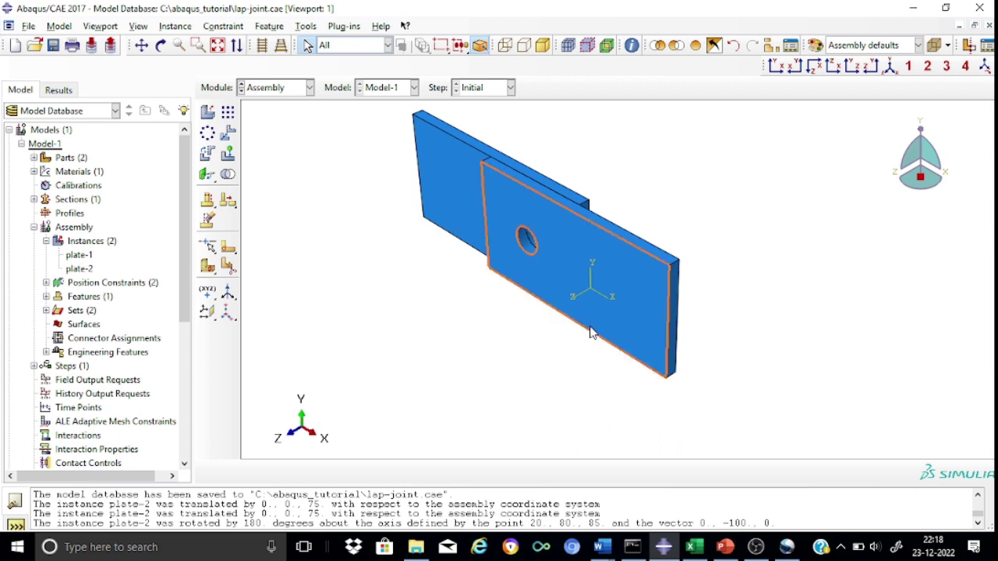
{"action": "left_click", "coordinate": [538, 385]}
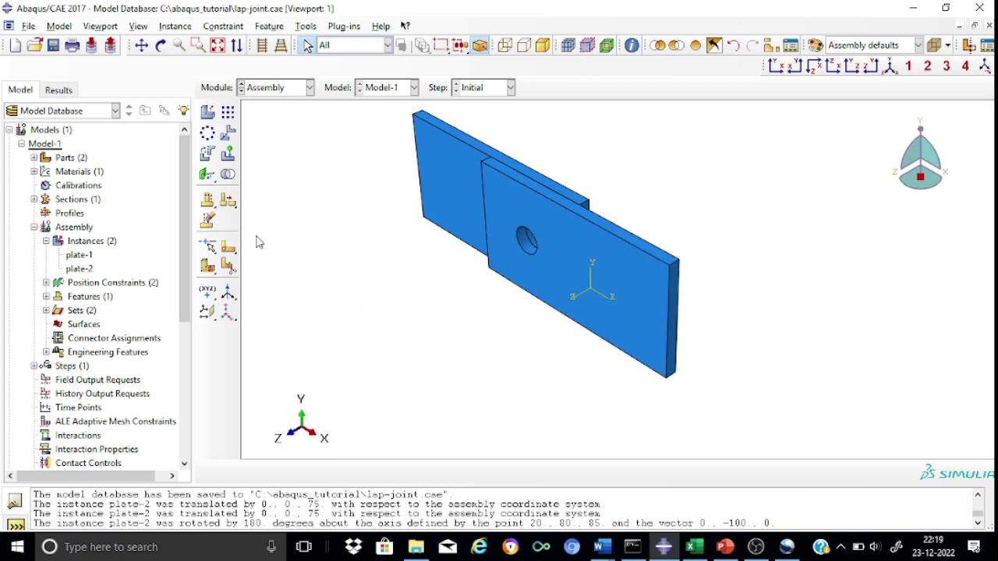
Step: Create a dependent instance of the bolt with auto-offset from other instances
{"action": "left_click", "coordinate": [160, 45]}
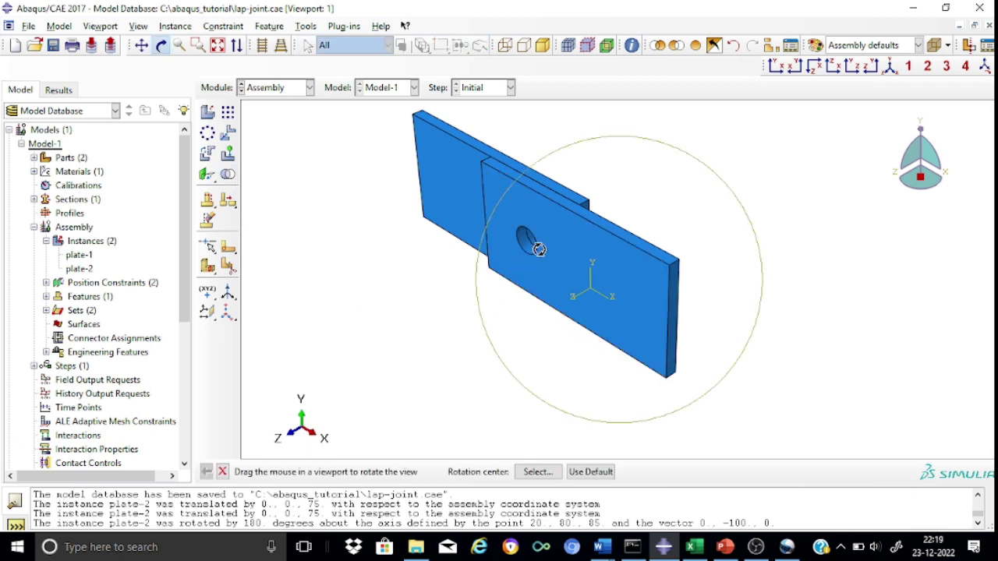
{"action": "left_click_drag", "start_coordinate": [541, 245], "coordinate": [593, 219]}
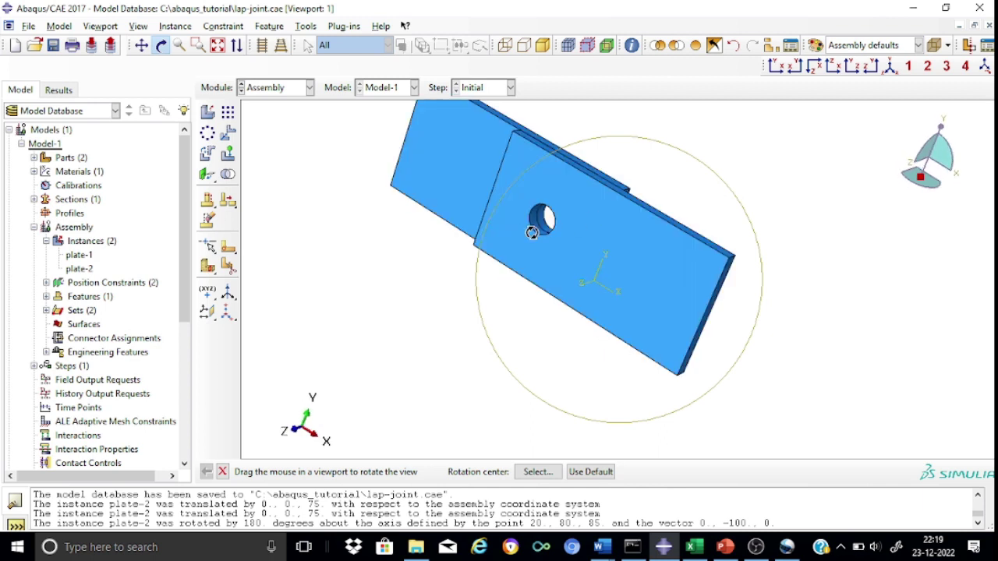
{"action": "left_click", "coordinate": [890, 69]}
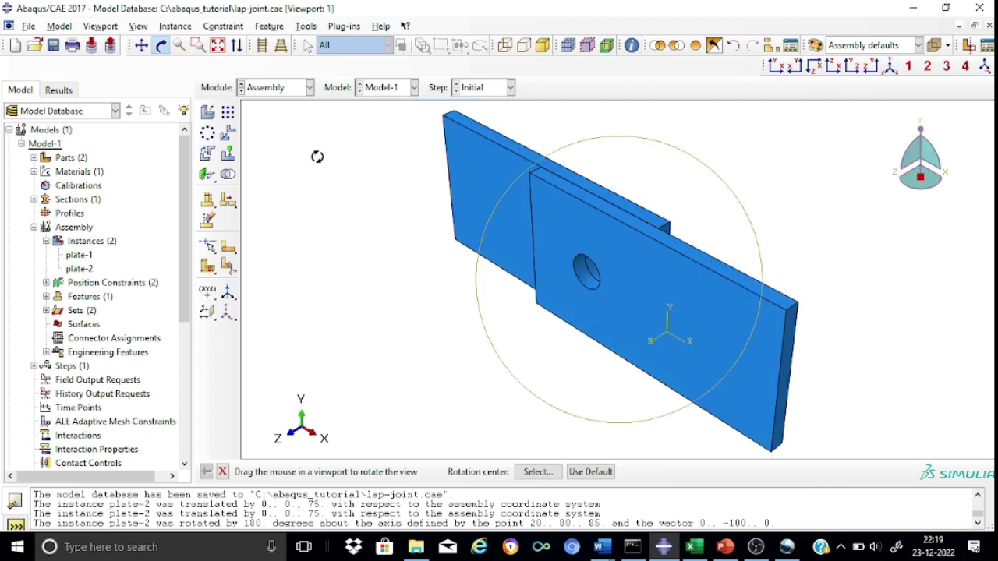
{"action": "middle_click", "coordinate": [314, 172]}
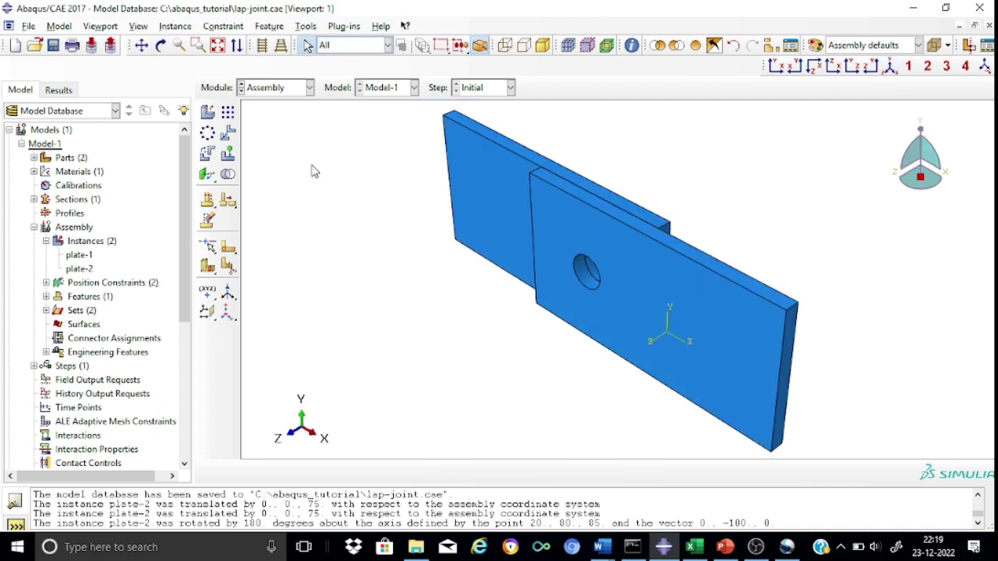
{"action": "left_click", "coordinate": [207, 112]}
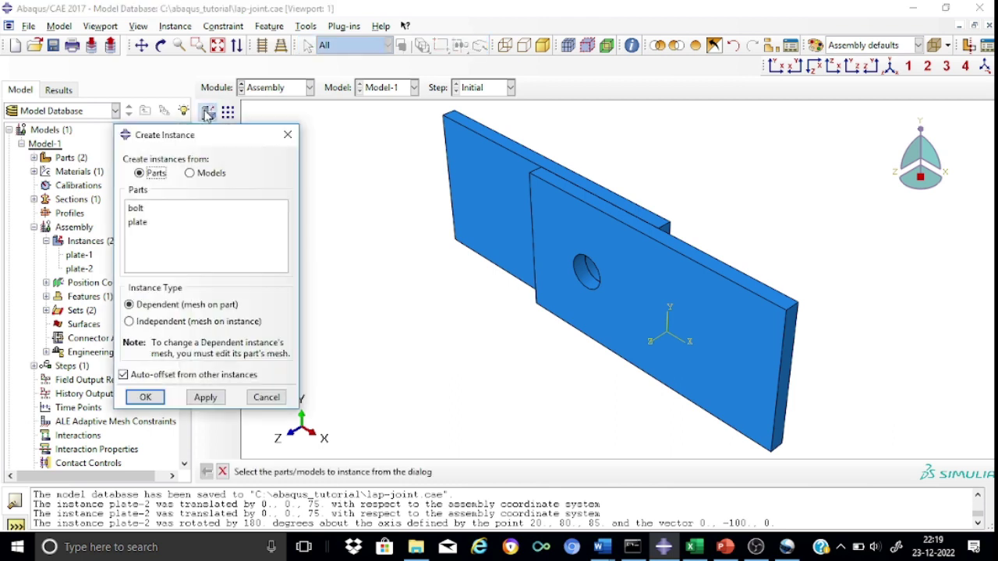
{"action": "left_click", "coordinate": [145, 209]}
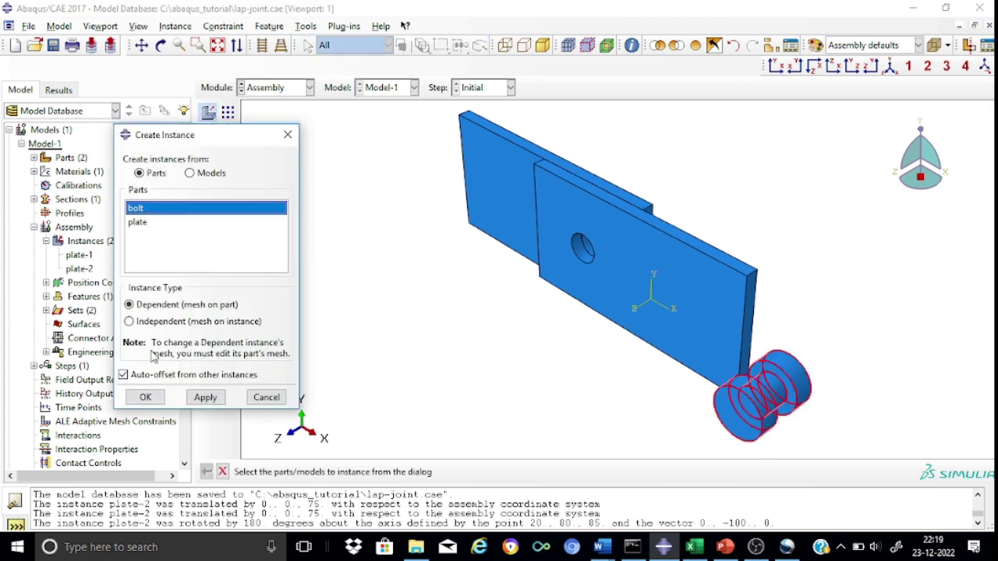
{"action": "left_click", "coordinate": [146, 397]}
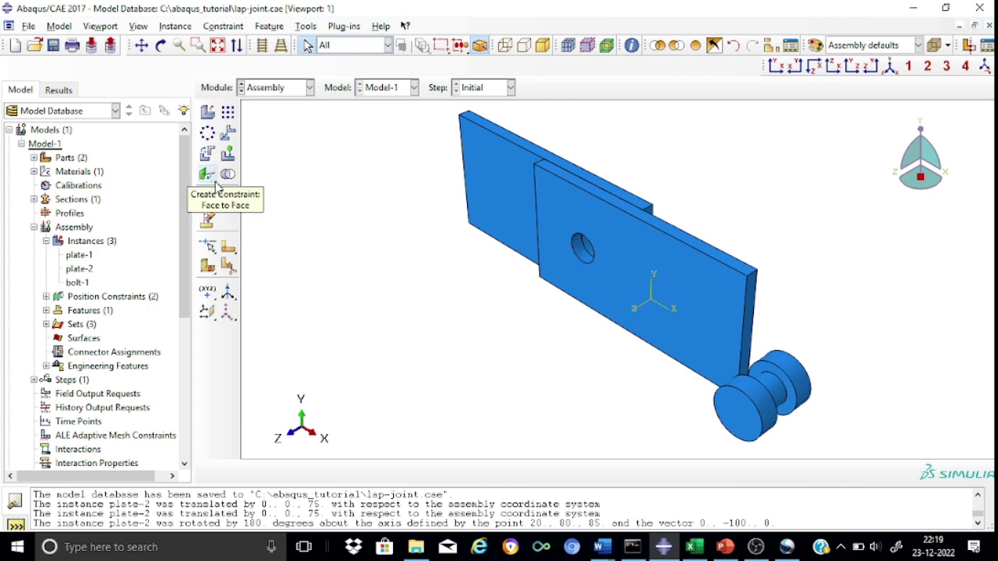
Step: Add a coaxial constraint moving the bolt's shank onto the front plate's hole axis, with the axis direction flipped
{"action": "left_click", "coordinate": [216, 183]}
{"action": "left_click_drag", "start_coordinate": [217, 184], "coordinate": [311, 184]}
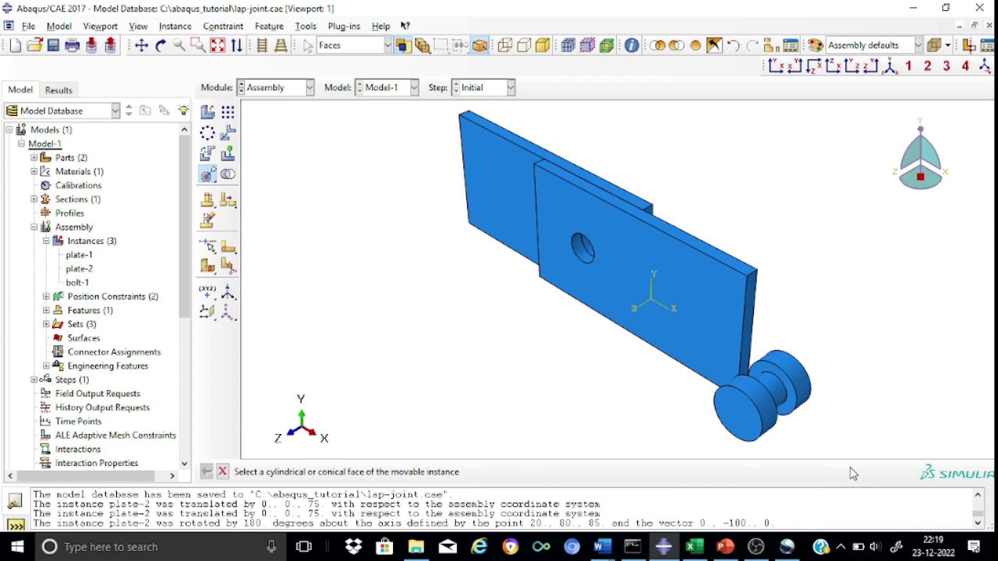
{"action": "left_click", "coordinate": [782, 392]}
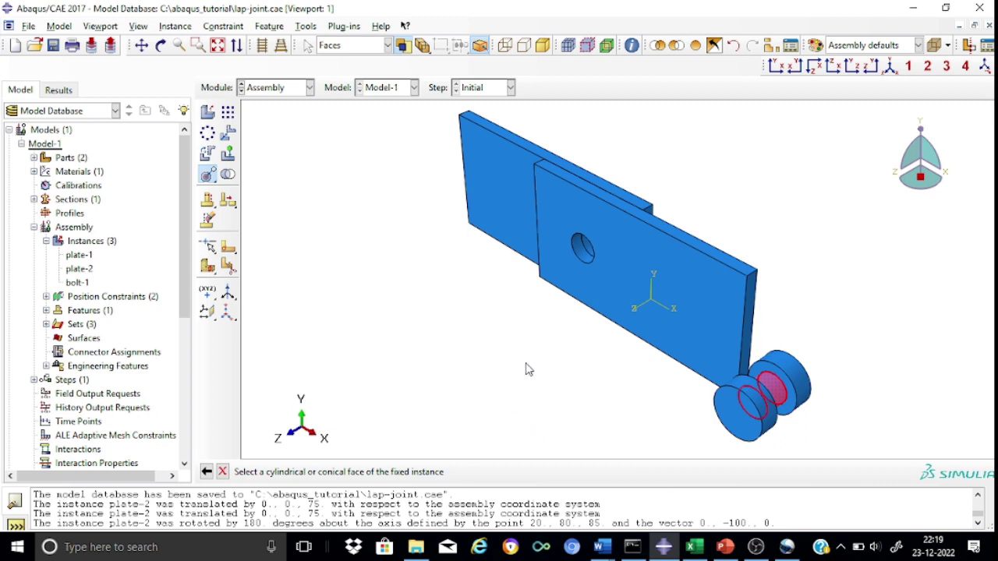
{"action": "left_click", "coordinate": [586, 256]}
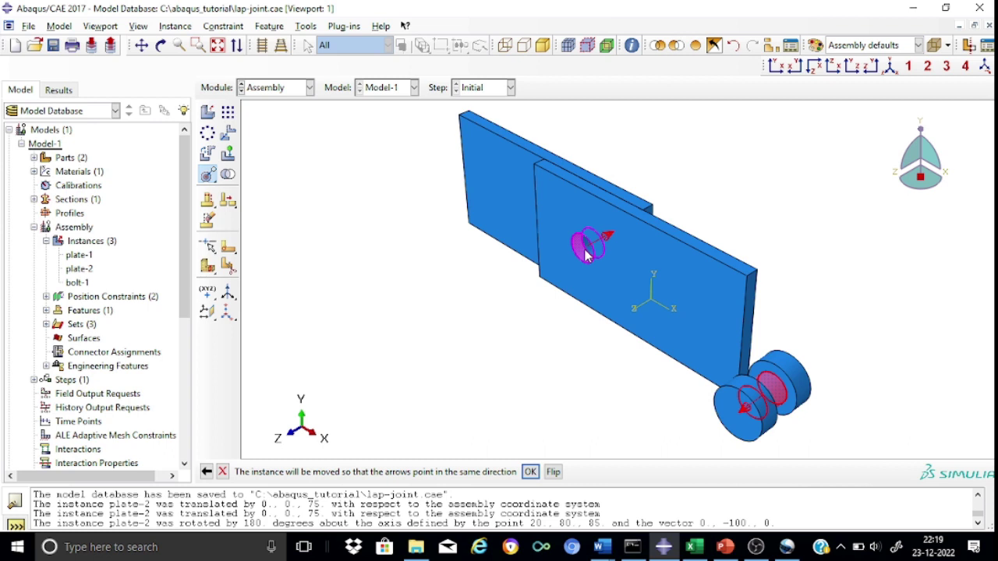
{"action": "left_click", "coordinate": [555, 472]}
{"action": "left_click", "coordinate": [555, 471]}
{"action": "left_click", "coordinate": [554, 471]}
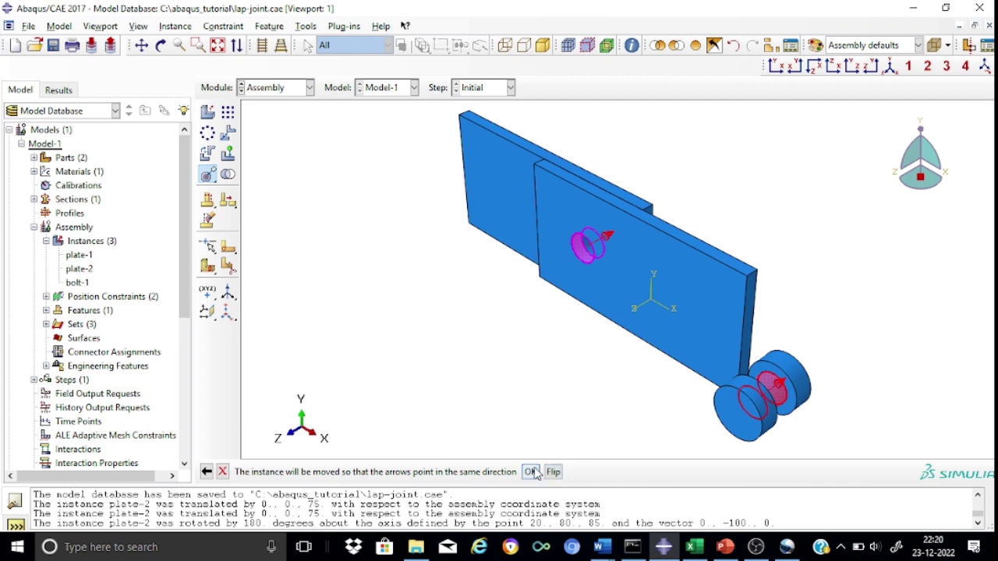
{"action": "left_click", "coordinate": [535, 473]}
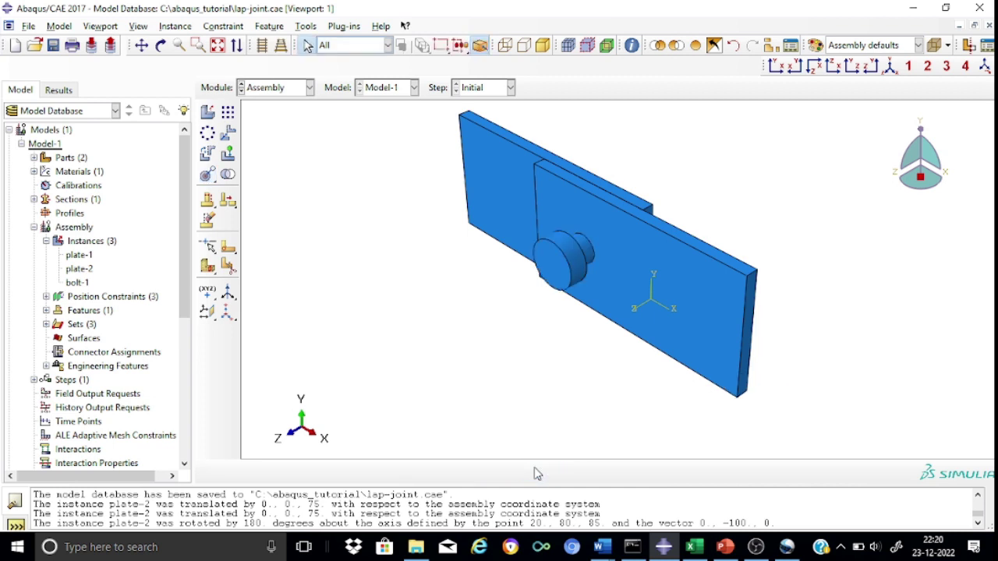
{"action": "left_click", "coordinate": [602, 281]}
{"action": "left_click", "coordinate": [515, 323]}
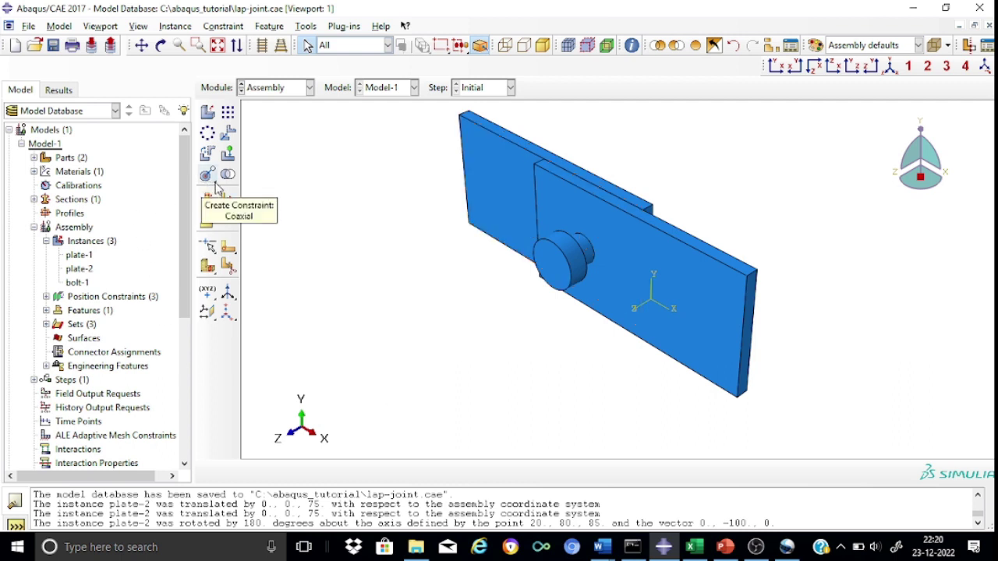
Step: Add a face-to-face constraint between the bolt head's outer face and the front plate's front face, with matching directions and a distance of 15
{"action": "left_click", "coordinate": [207, 175]}
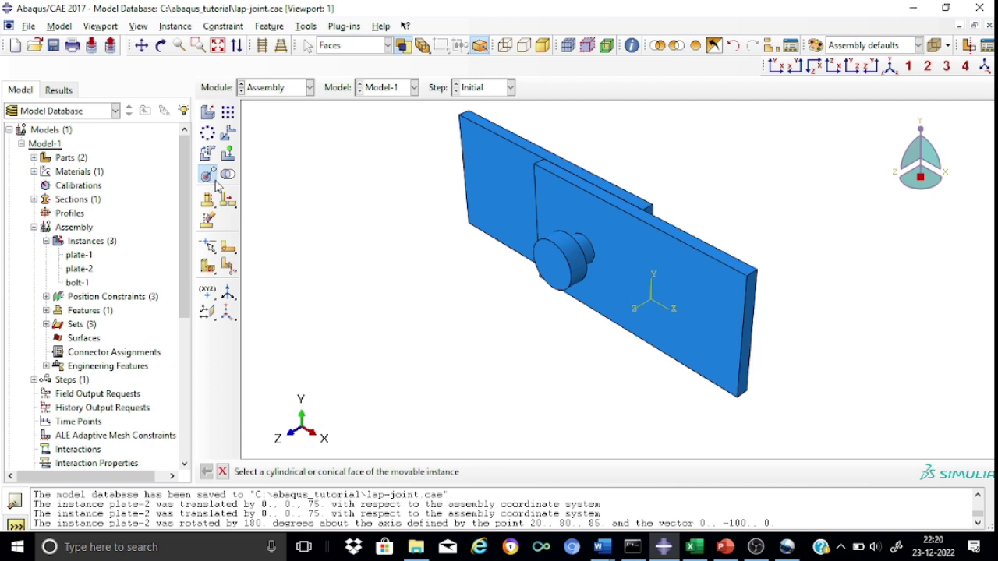
{"action": "left_click", "coordinate": [217, 185]}
{"action": "left_click", "coordinate": [247, 178]}
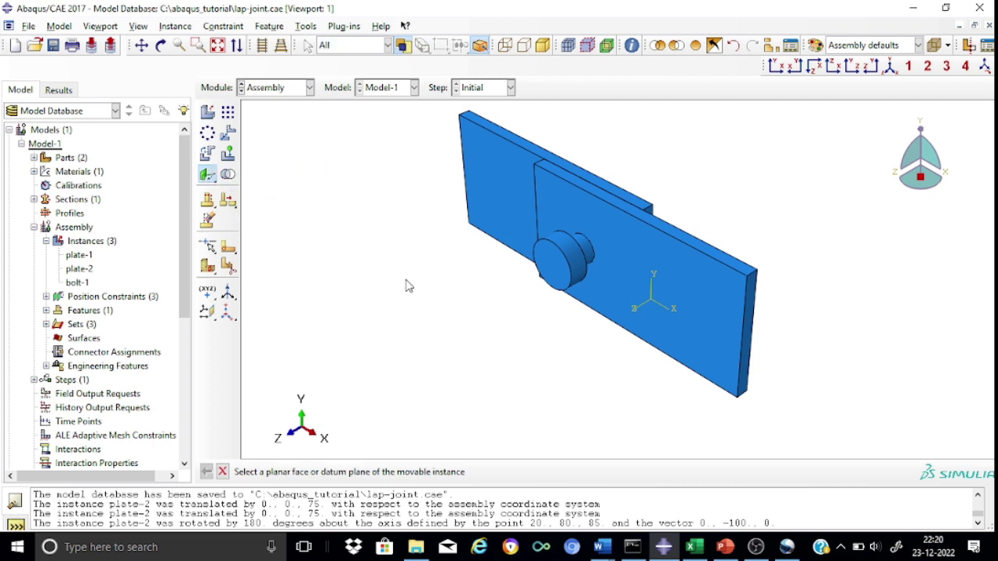
{"action": "left_click", "coordinate": [550, 269]}
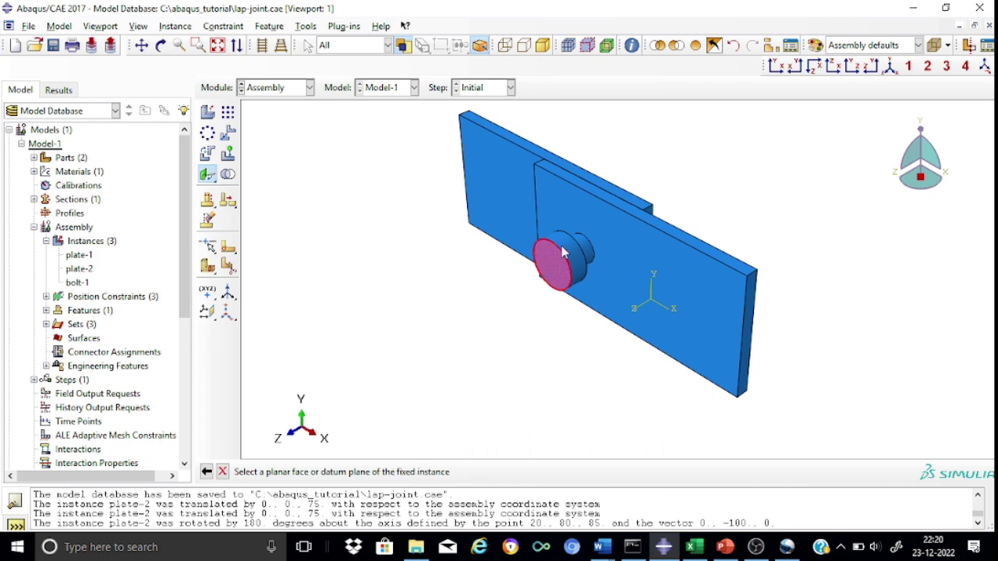
{"action": "left_click", "coordinate": [574, 212]}
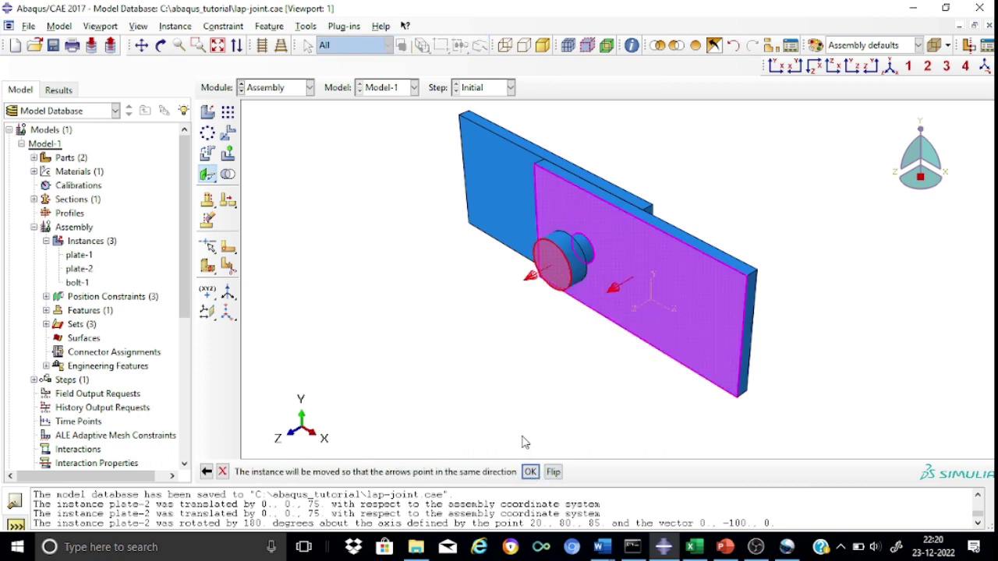
{"action": "left_click", "coordinate": [530, 472]}
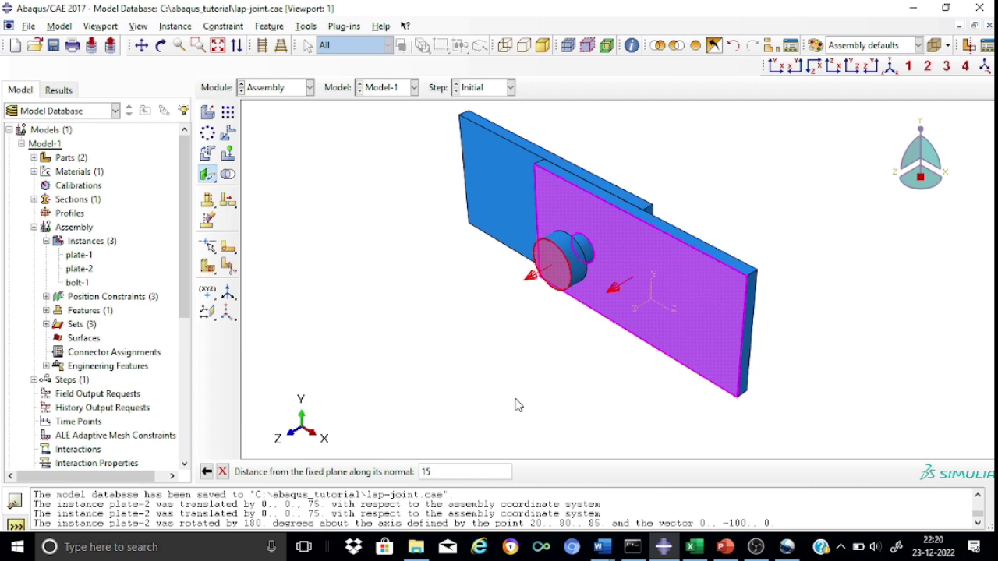
{"action": "key", "text": "Return"}
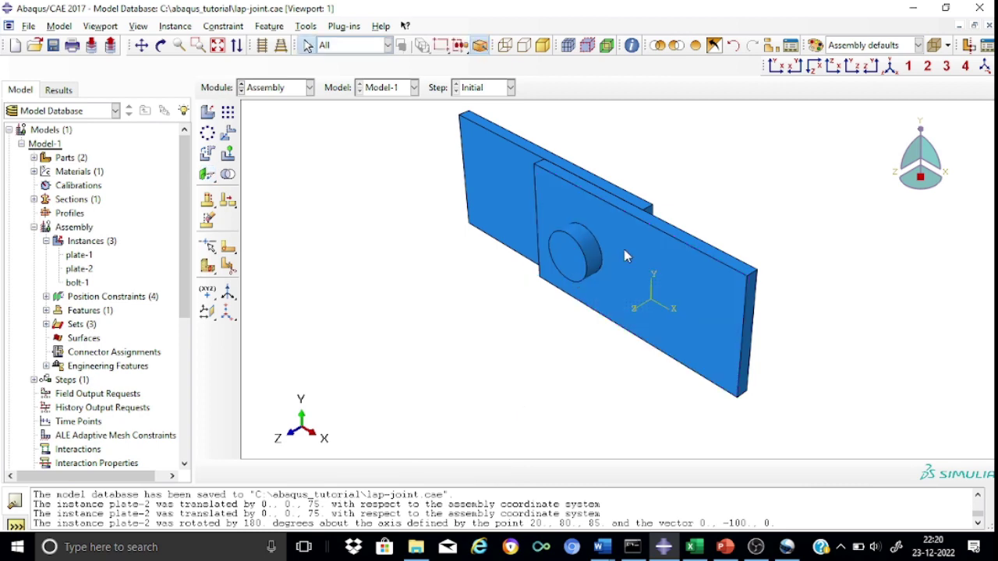
{"action": "left_click", "coordinate": [598, 259]}
{"action": "left_click", "coordinate": [438, 316]}
{"action": "left_click", "coordinate": [161, 46]}
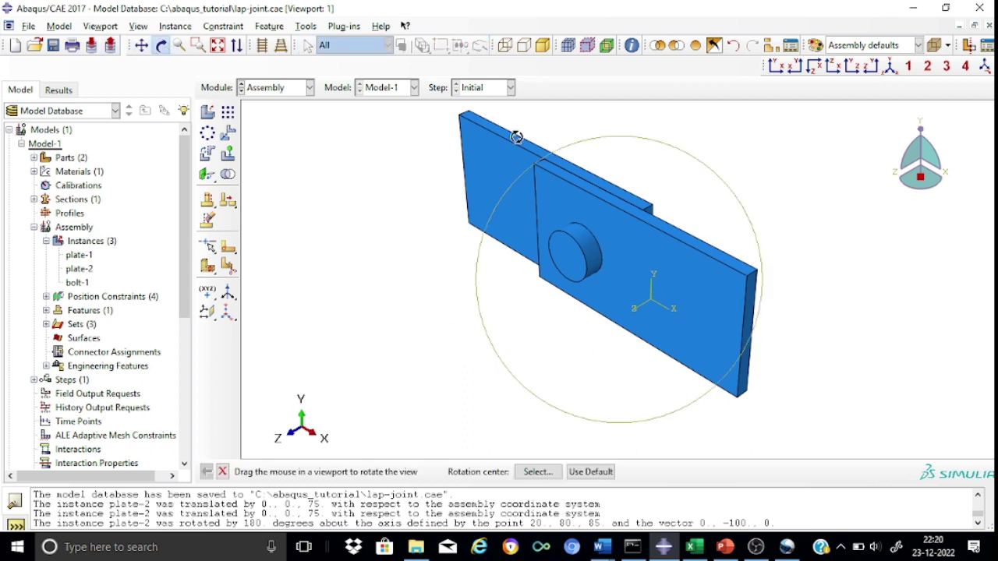
{"action": "mouse_move", "coordinate": [743, 212]}
{"action": "left_mouse_down"}
{"action": "mouse_move", "coordinate": [691, 255]}
{"action": "mouse_move", "coordinate": [597, 286]}
{"action": "left_mouse_up"}
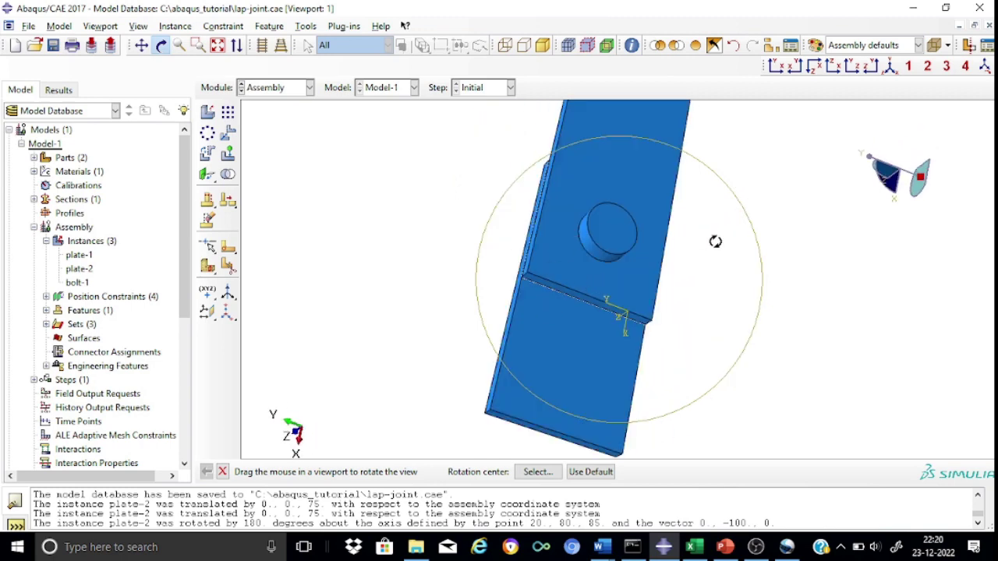
{"action": "left_click", "coordinate": [894, 69]}
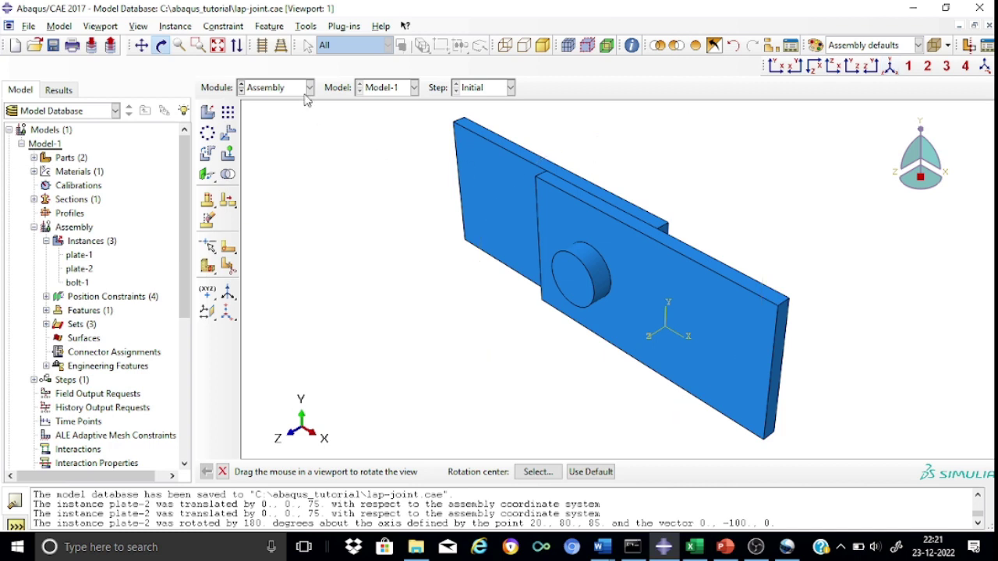
{"action": "key", "text": "Escape"}
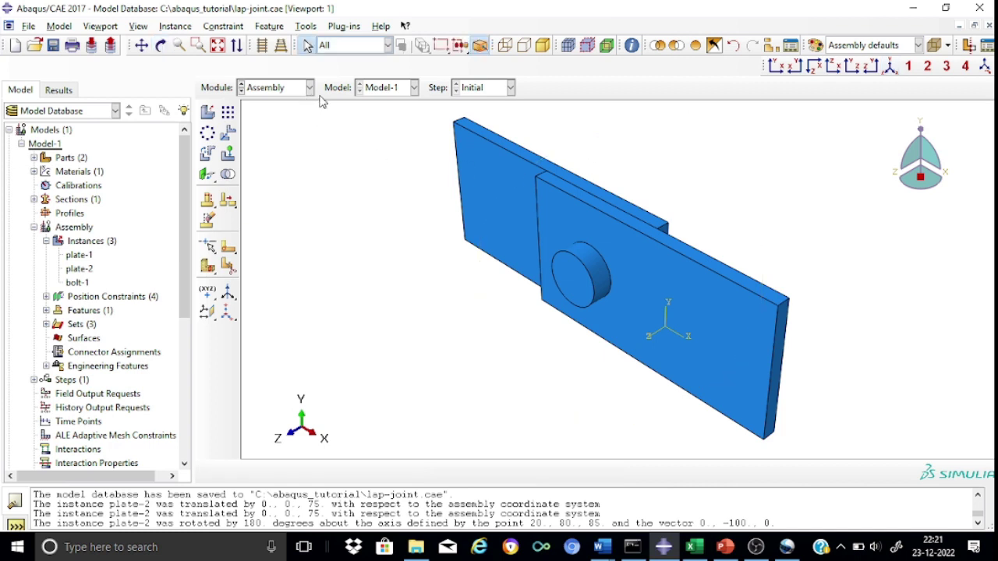
Step: Create a Static, General analysis step named Step-load after the Initial step
{"action": "left_click", "coordinate": [310, 87]}
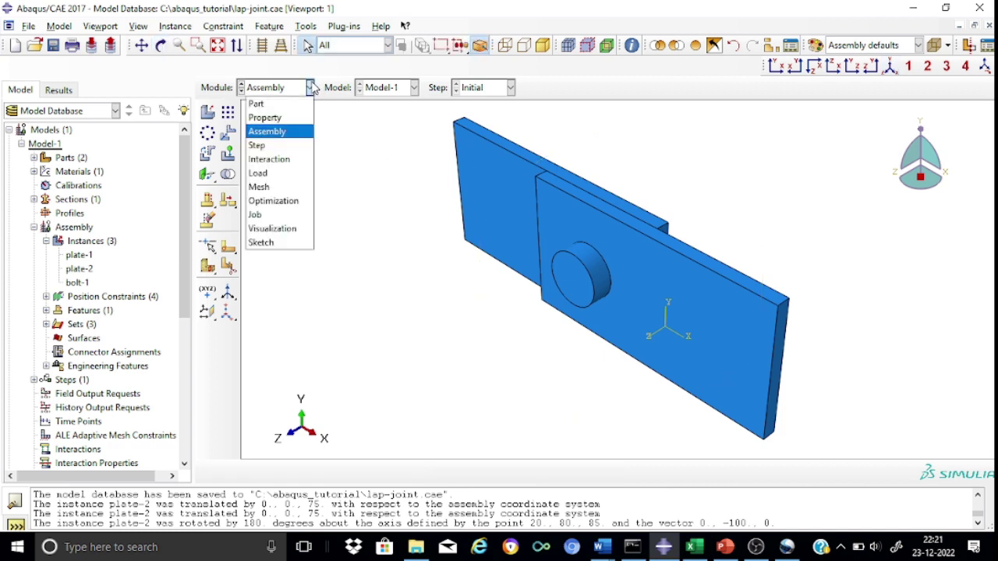
{"action": "left_click", "coordinate": [277, 146]}
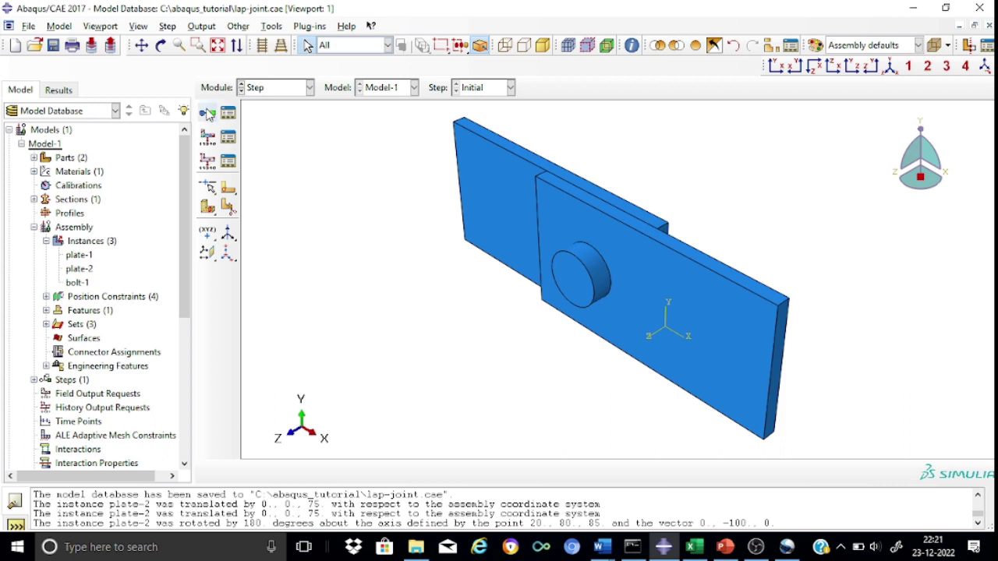
{"action": "left_click", "coordinate": [208, 113]}
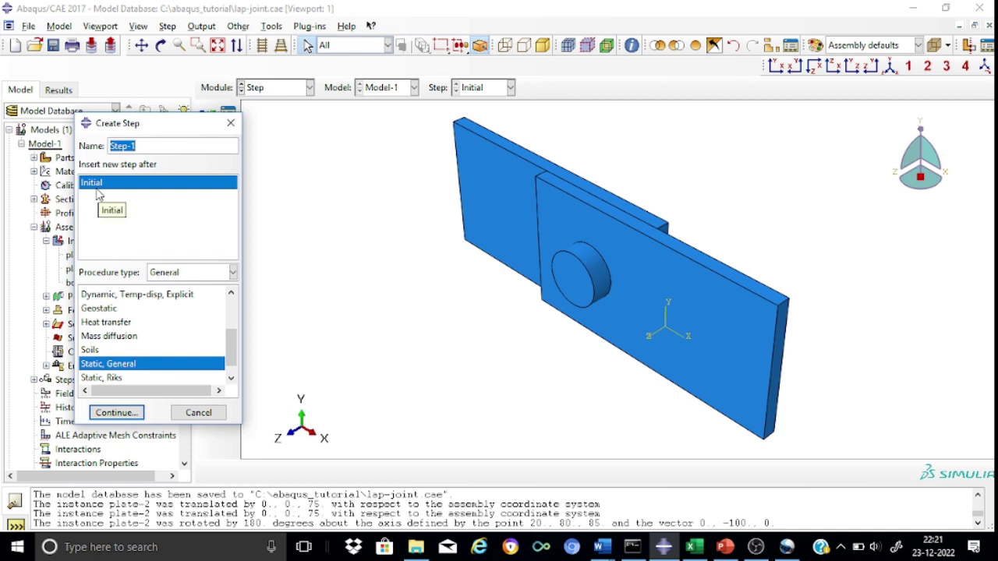
{"action": "left_click", "coordinate": [148, 142]}
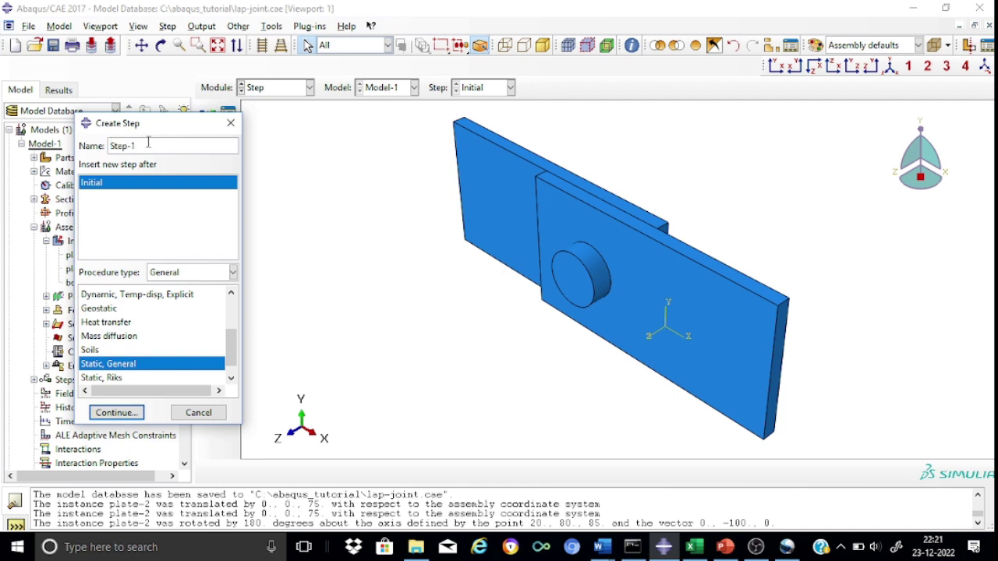
{"action": "key", "text": "BackSpace"}
{"action": "type", "text": "load"}
{"action": "left_click", "coordinate": [134, 413]}
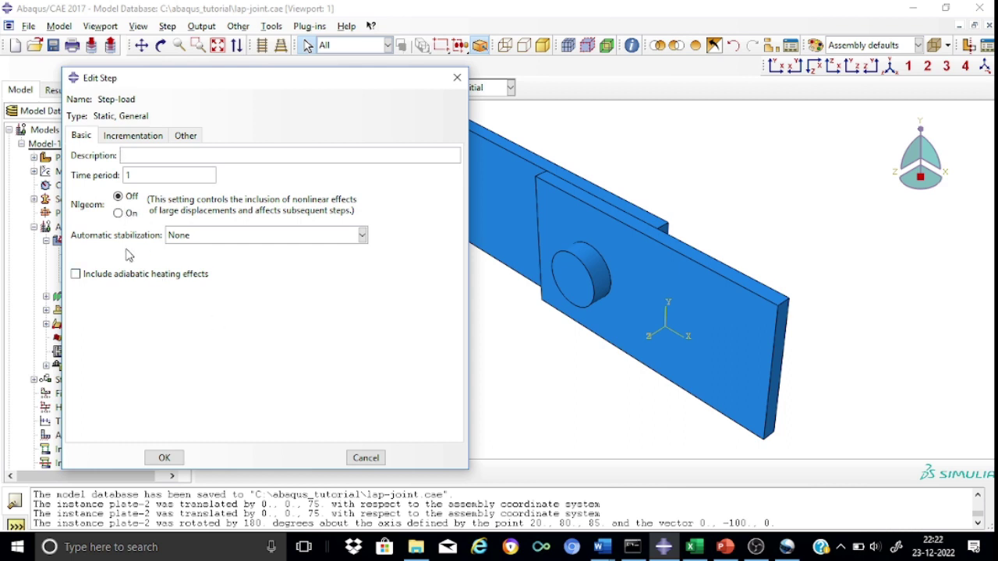
Step: Set the load step's initial increment size to 0.01 and maximum to 0.05, and increase its maximum number of increments
{"action": "left_click", "coordinate": [152, 138]}
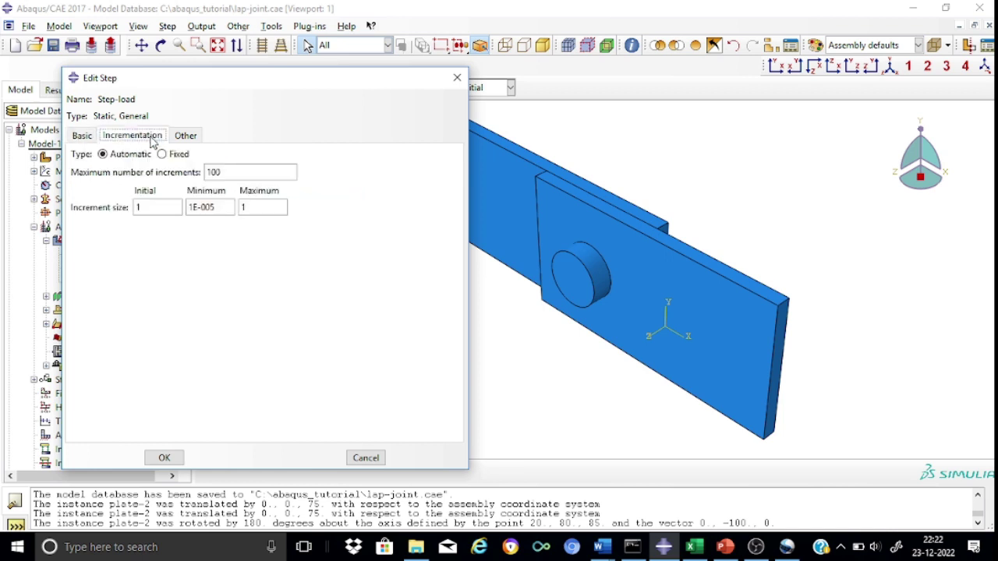
{"action": "left_click", "coordinate": [153, 207]}
{"action": "type", "text": "0."}
{"action": "type", "text": "1"}
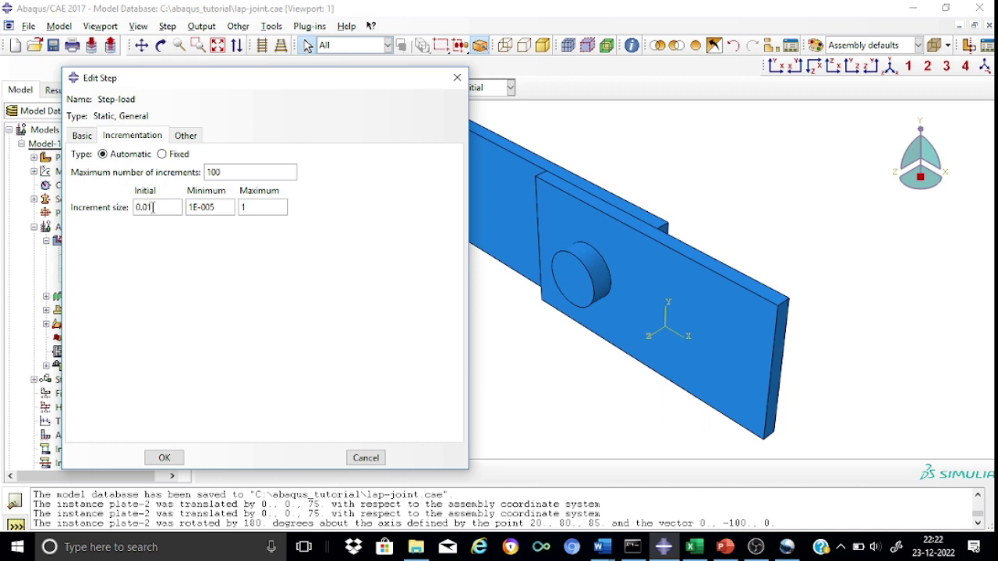
{"action": "left_click", "coordinate": [256, 214]}
{"action": "key", "text": "BackSpace"}
{"action": "type", "text": "0.05"}
{"action": "left_click", "coordinate": [236, 171]}
{"action": "type", "text": "00"}
Step: Set the load step's automatic stabilization to Specify dissipated energy fraction, keeping the default values, and finish the step definition
{"action": "left_click", "coordinate": [90, 136]}
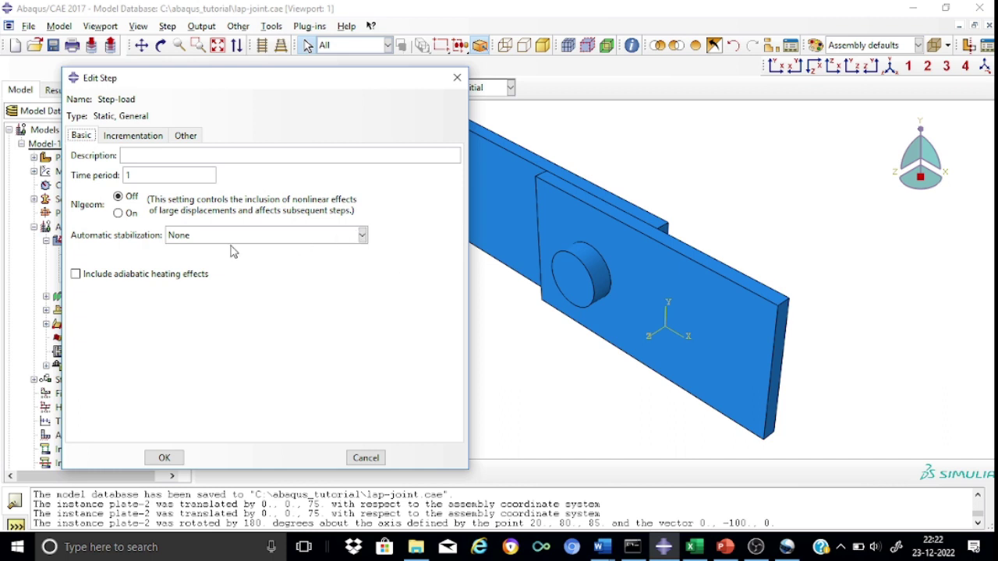
{"action": "left_click", "coordinate": [362, 235]}
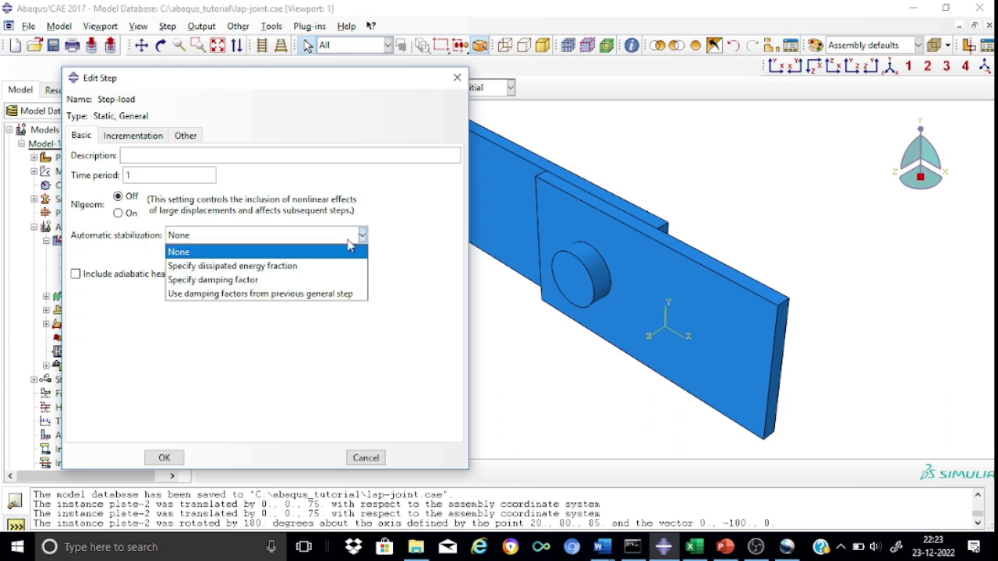
{"action": "left_click", "coordinate": [285, 269]}
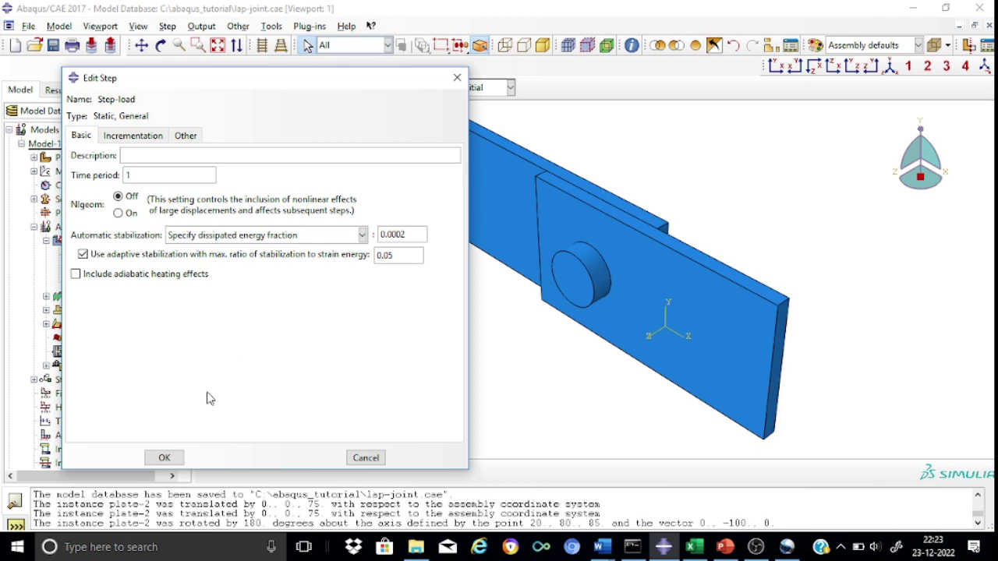
{"action": "left_click", "coordinate": [161, 457]}
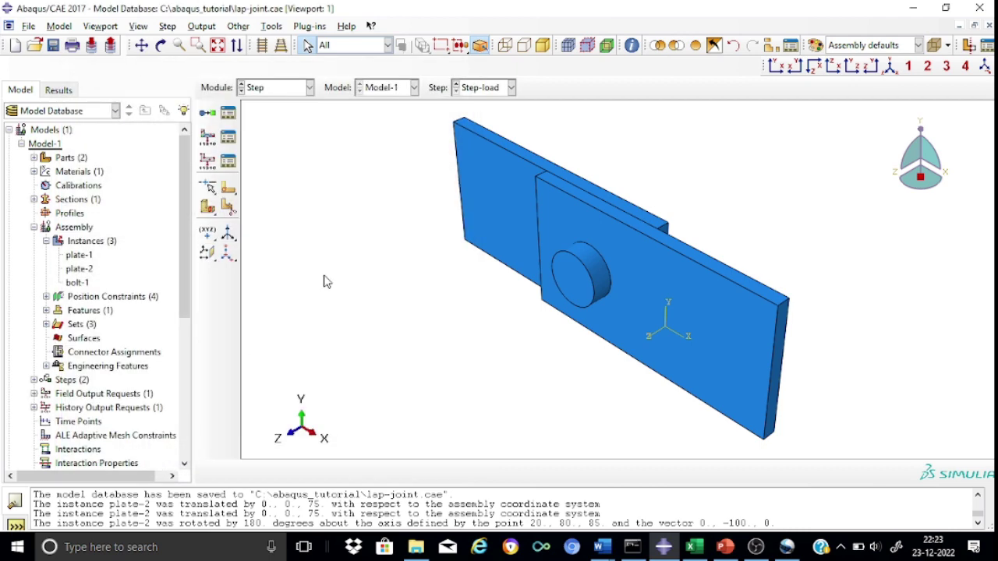
Step: Create a field output request named F-Output-lap in Step-load for the whole model, with the Stresses and Contact variables
{"action": "left_click", "coordinate": [211, 143]}
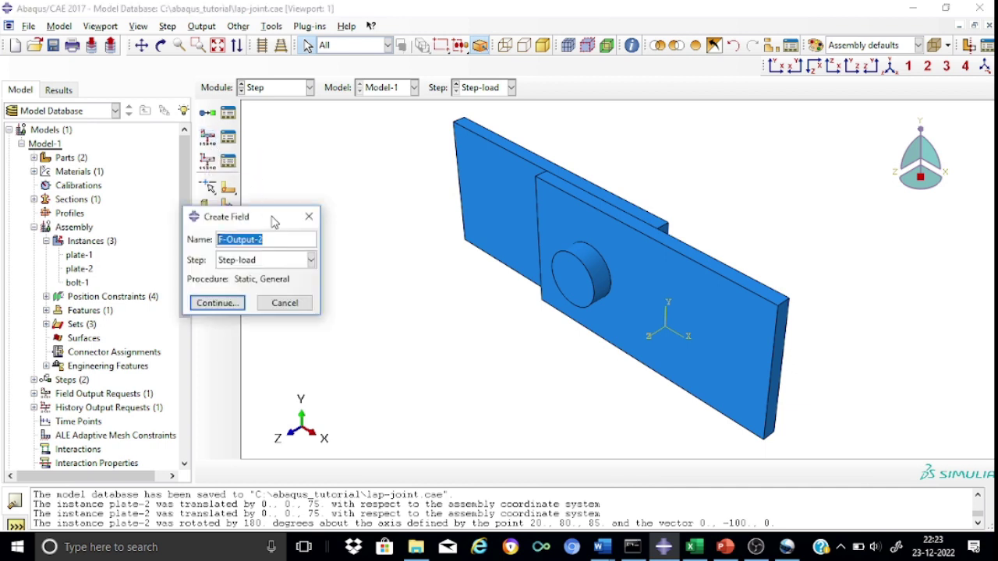
{"action": "left_click", "coordinate": [279, 238]}
{"action": "key", "text": "BackSpace"}
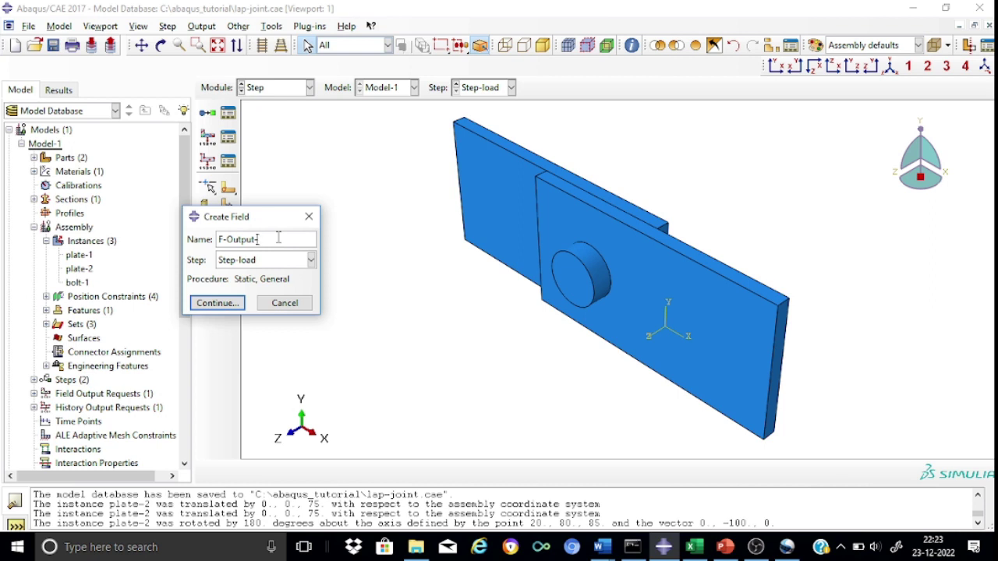
{"action": "type", "text": "lap"}
{"action": "left_click", "coordinate": [236, 304]}
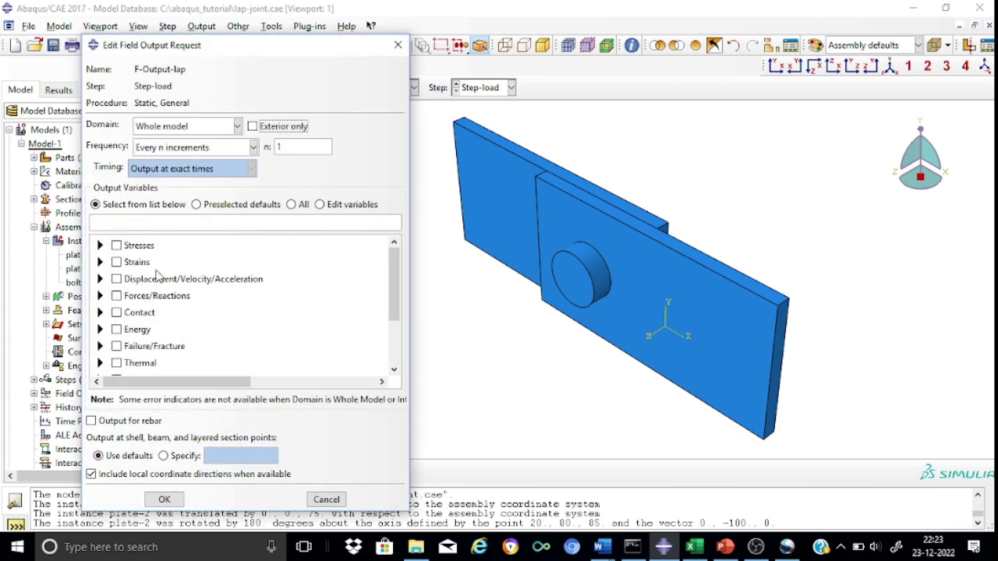
{"action": "left_click", "coordinate": [116, 245]}
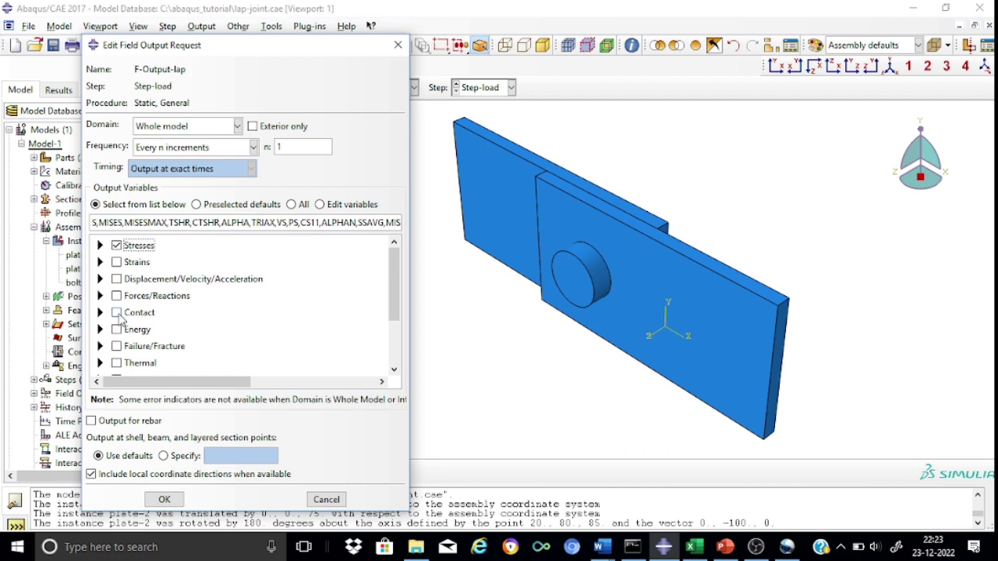
{"action": "left_click", "coordinate": [117, 312]}
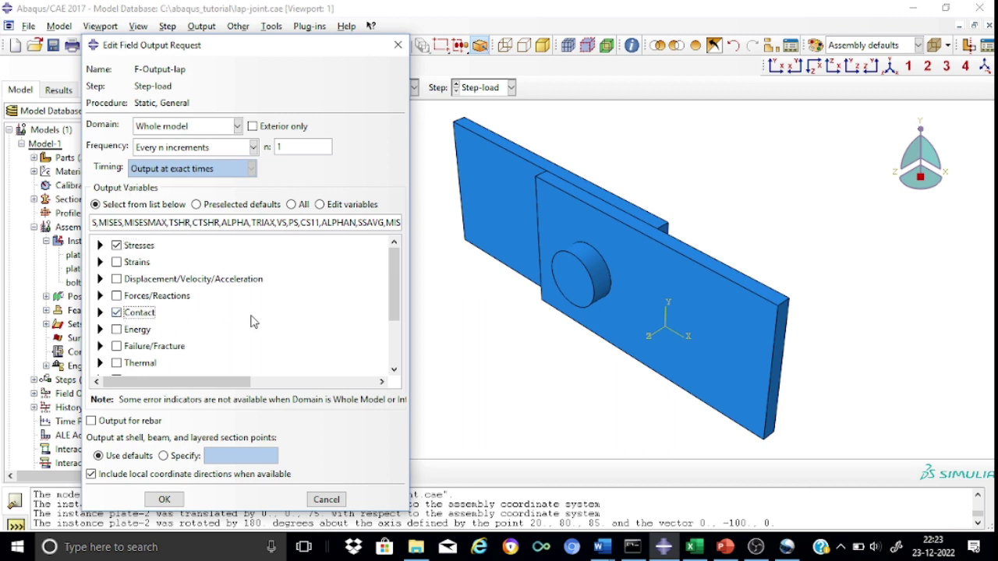
{"action": "left_click", "coordinate": [166, 500]}
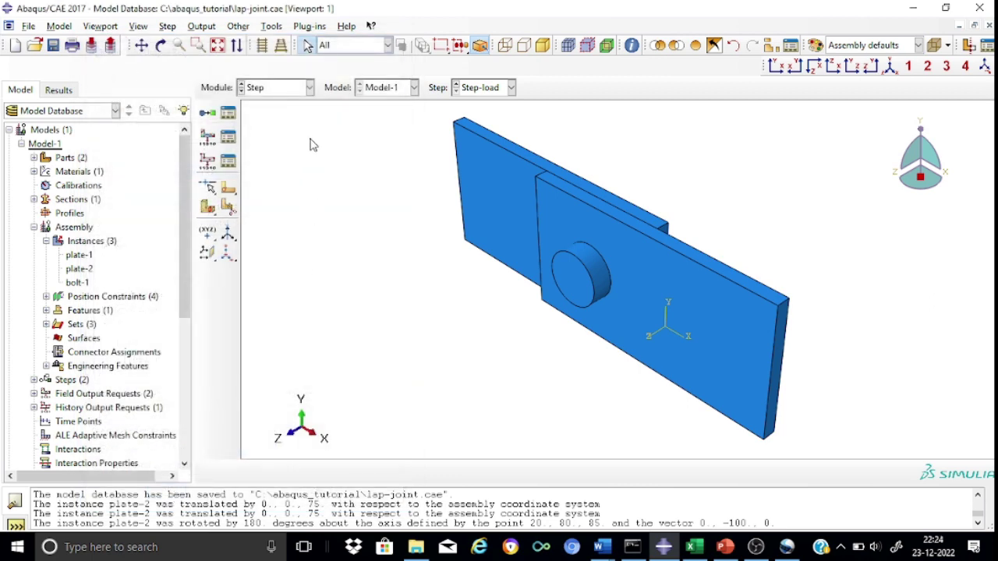
{"action": "left_click", "coordinate": [311, 88]}
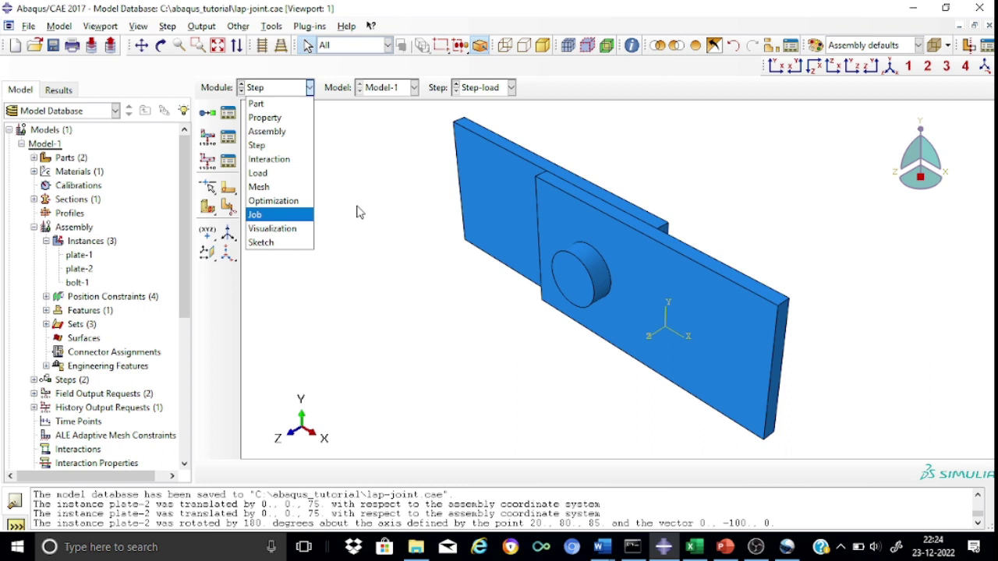
{"action": "left_click", "coordinate": [711, 141]}
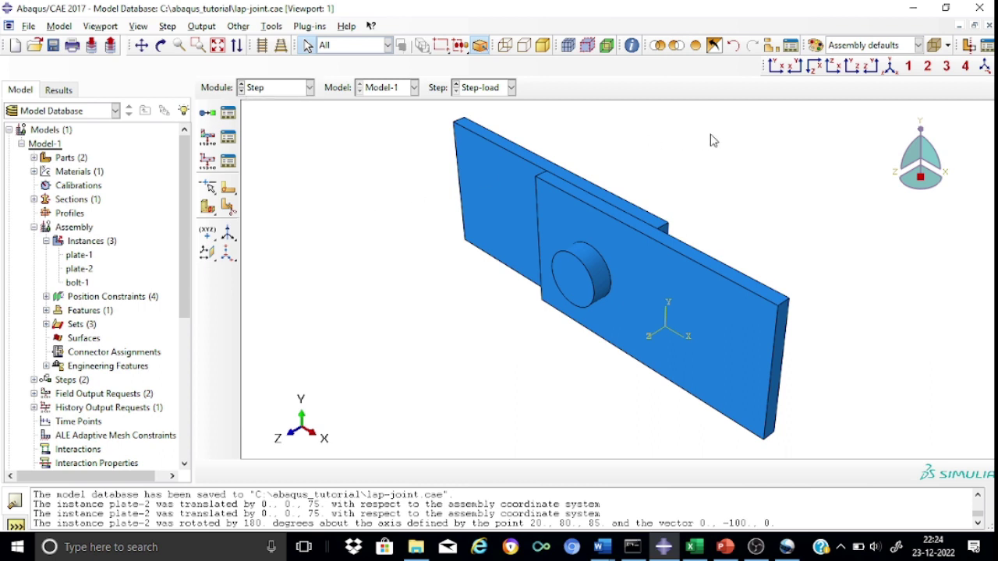